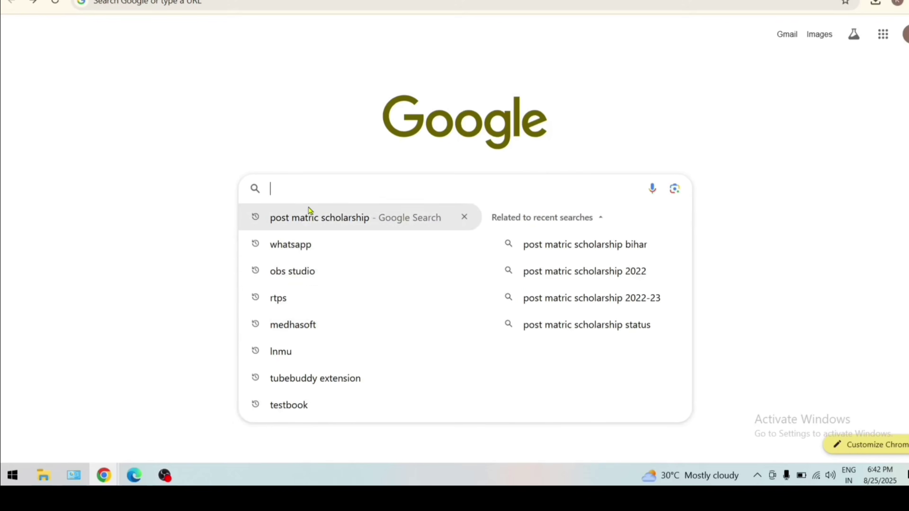
# Search Google for 'post matric scholarship' and open the 'PMS - Online | Govt. of Bihar' result.
pyautogui.click(342, 218)
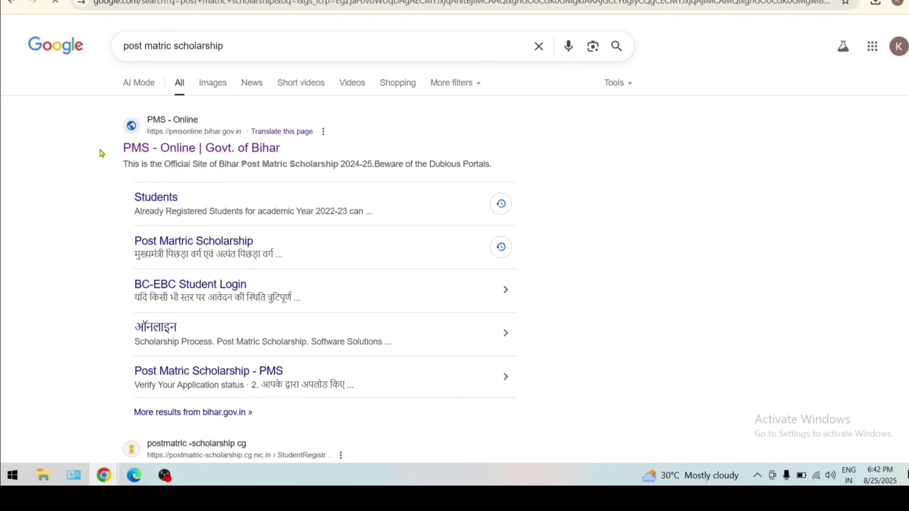
pyautogui.click(190, 154)
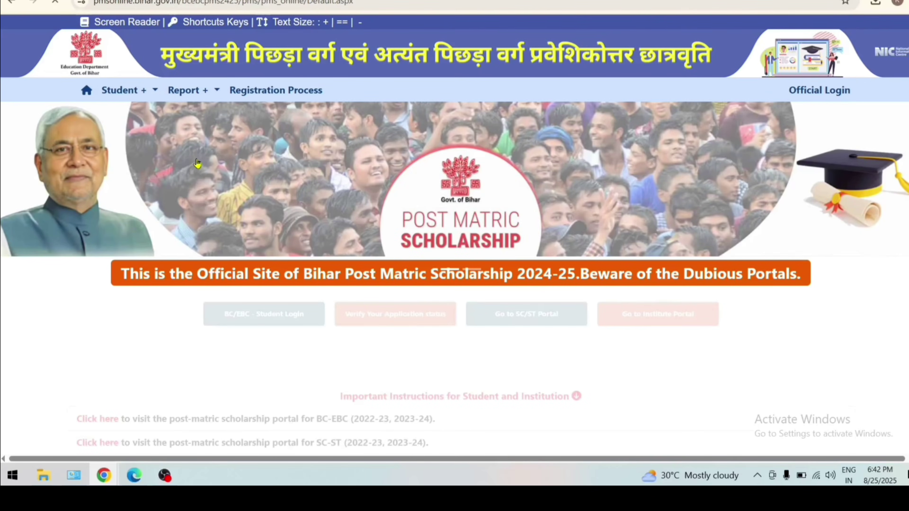
# From the Student menu, go to 'Registration for BC/EBC Student'.
pyautogui.scroll(-5, 186, 157)
pyautogui.scroll(4, 178, 150)
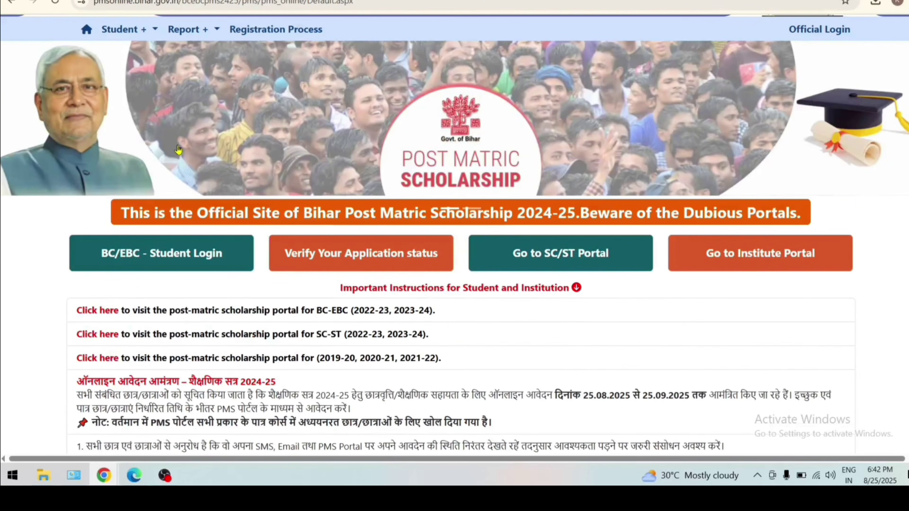
pyautogui.scroll(2, 178, 150)
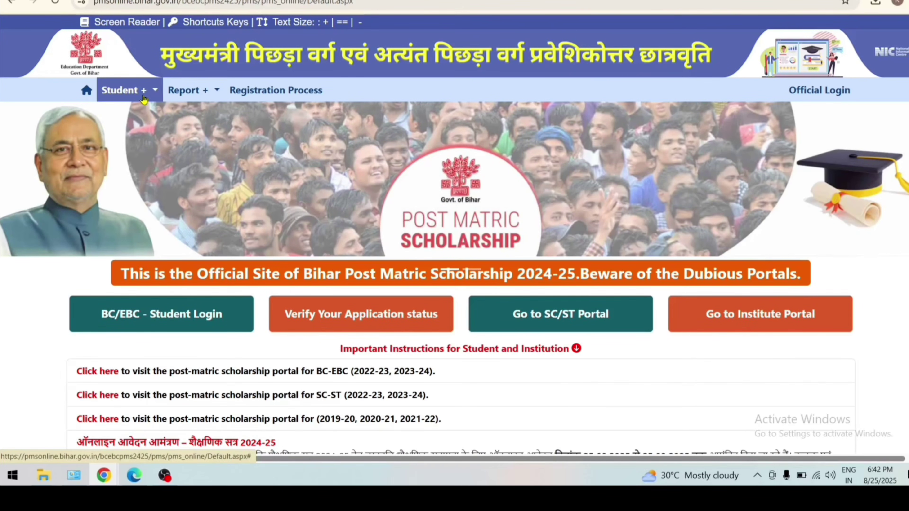
pyautogui.click(143, 97)
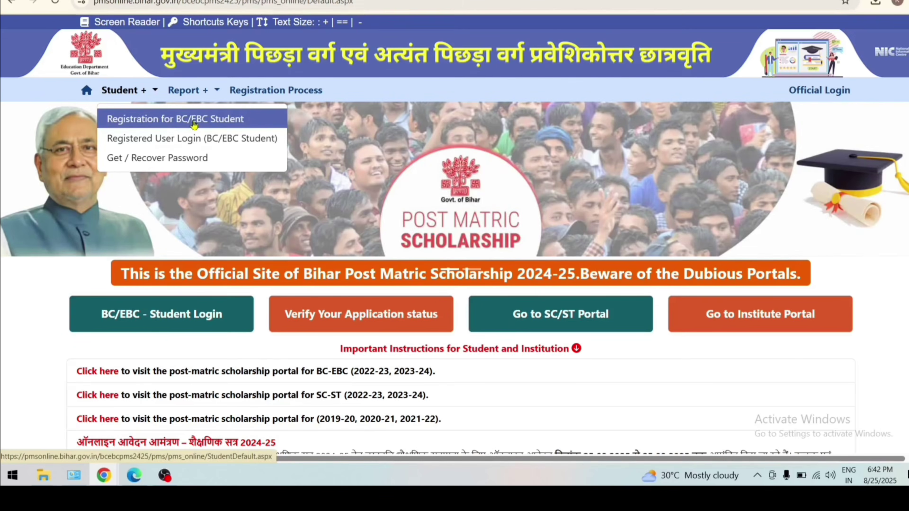
pyautogui.click(208, 123)
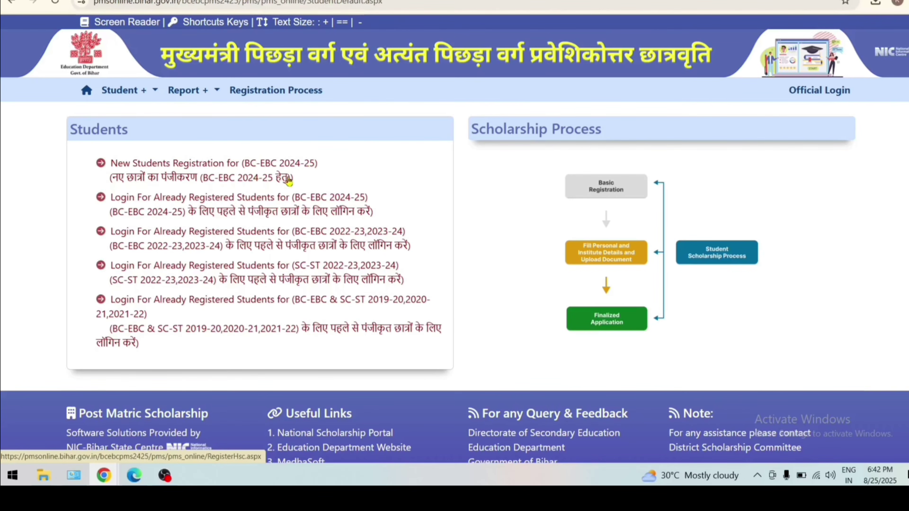
# Start a New Students Registration for BC-EBC 2024-25 and review the guidelines.
pyautogui.click(206, 172)
pyautogui.scroll(2, 263, 210)
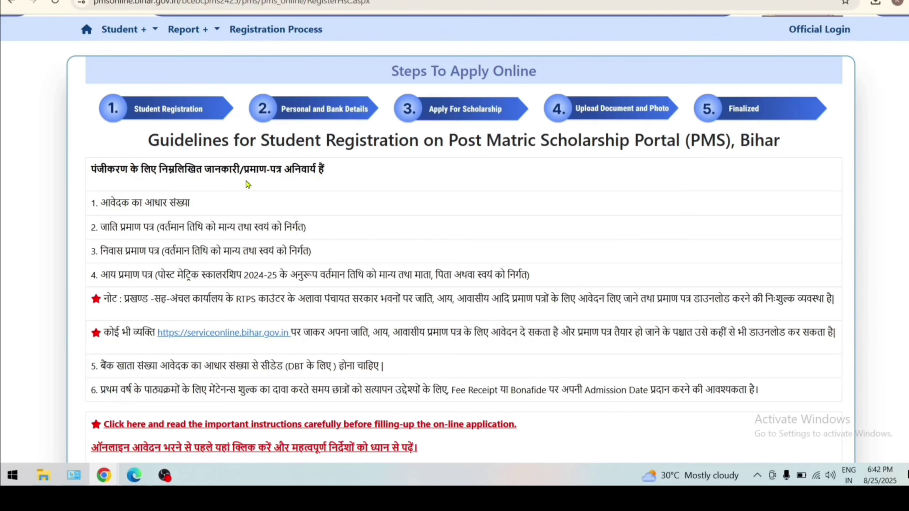
pyautogui.scroll(-1, 233, 188)
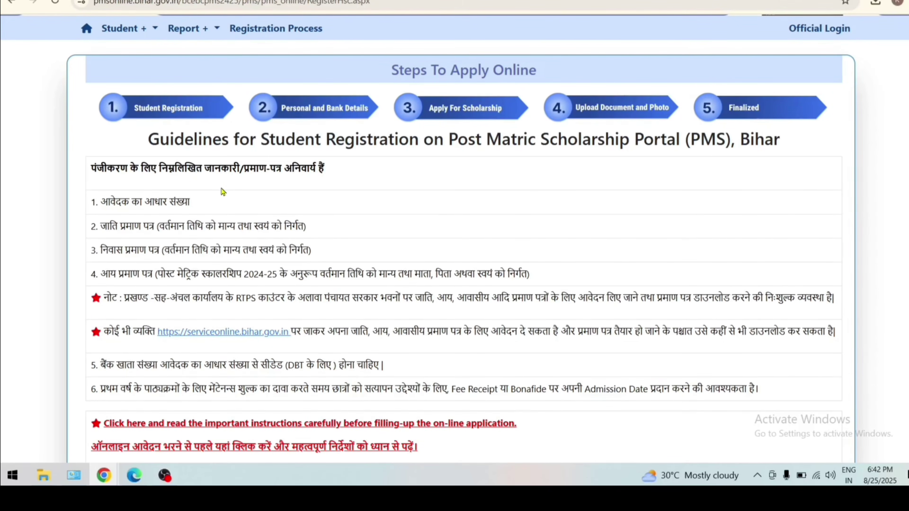
pyautogui.scroll(-10, 223, 192)
# Accept all three declarations and confirm the required-documents notice to load the form.
pyautogui.click(95, 190)
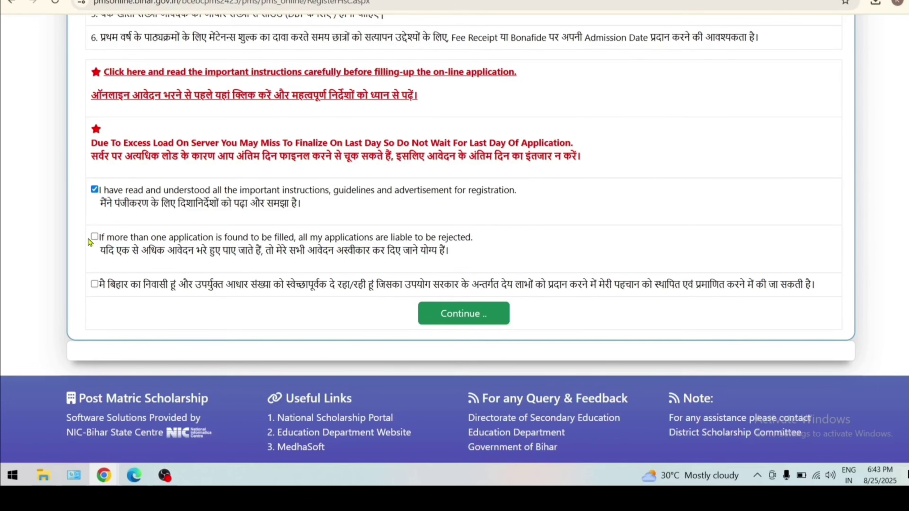
pyautogui.click(94, 237)
pyautogui.click(94, 284)
pyautogui.click(469, 319)
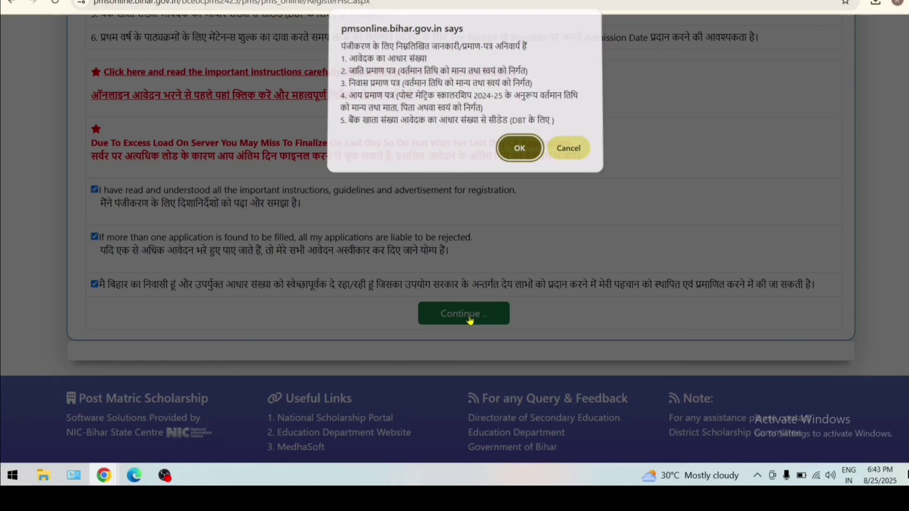
pyautogui.click(518, 148)
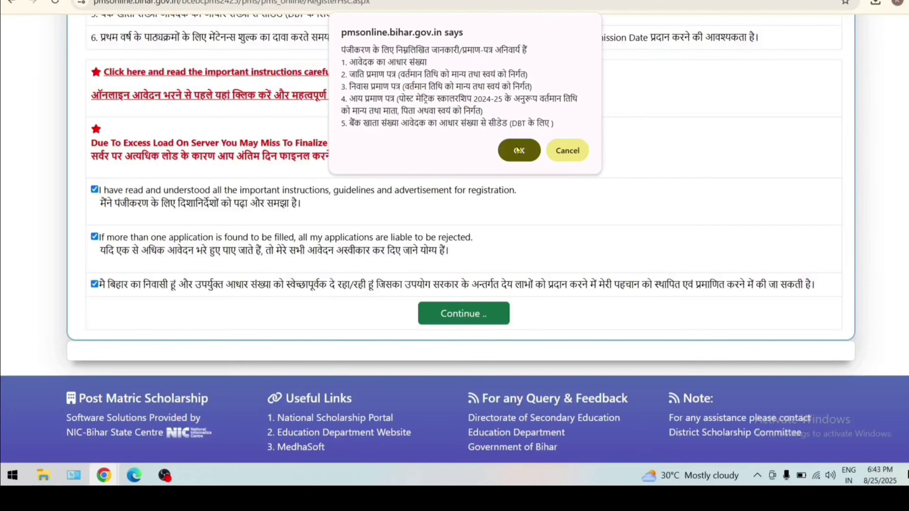
pyautogui.click(517, 150)
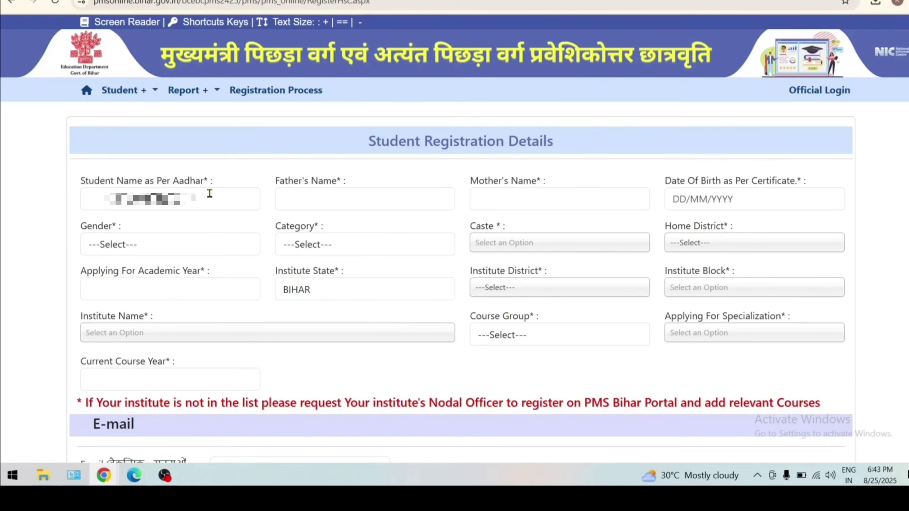
# Enter the student's name and paste in the father's name.
pyautogui.click(210, 194)
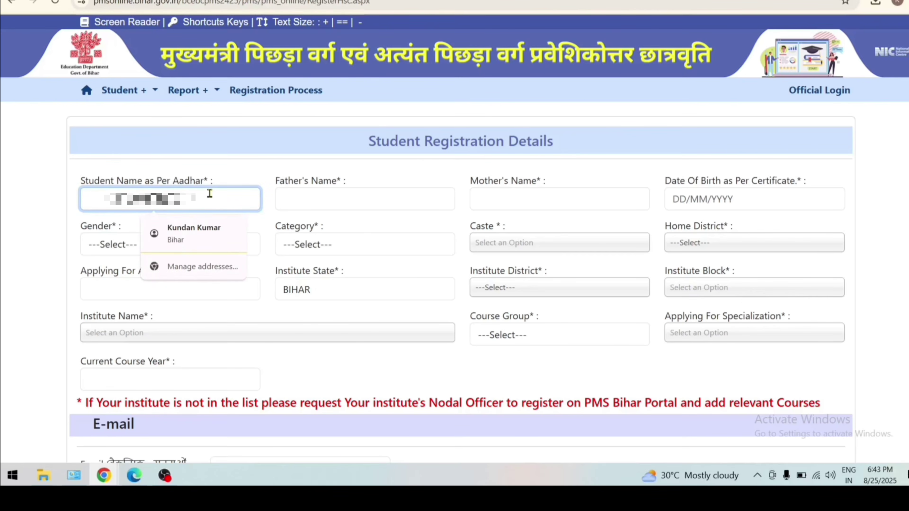
pyautogui.write('KU')
pyautogui.press('BackSpace')
pyautogui.write('U')
pyautogui.press('Tab')
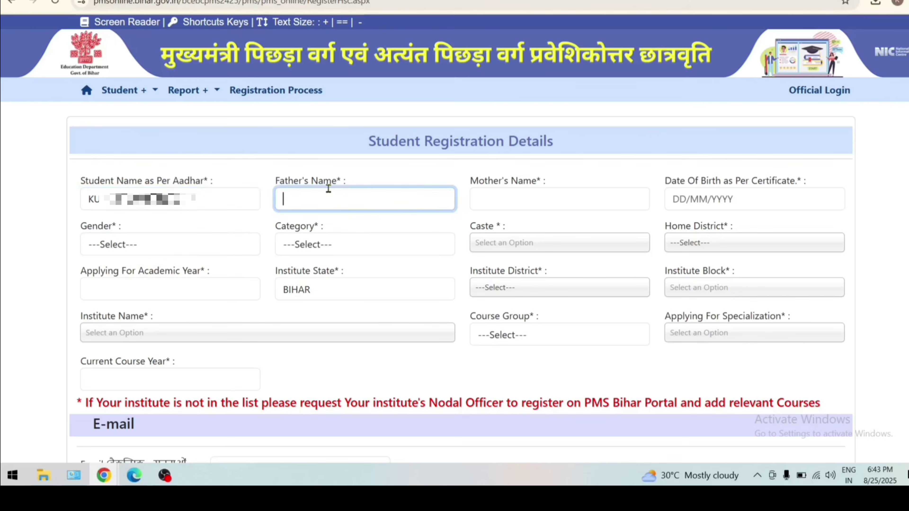
pyautogui.hotkey('ctrl', 'v')
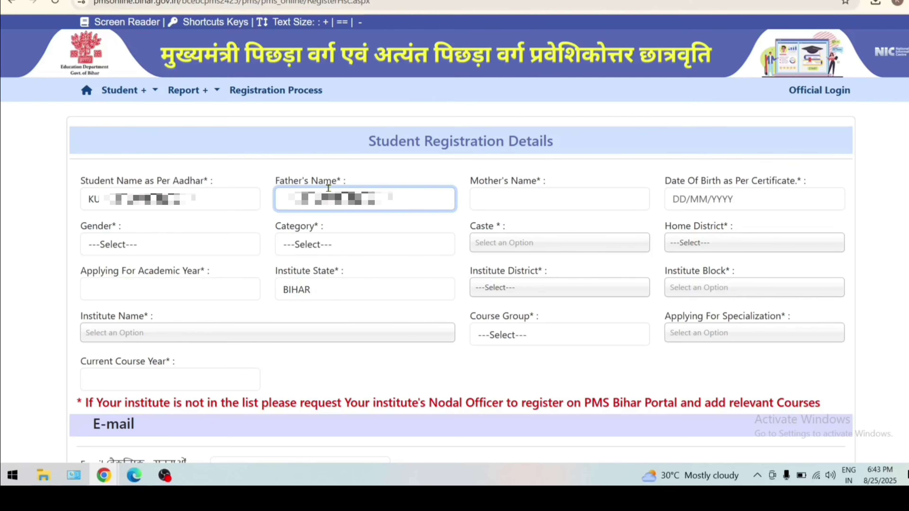
# Pick the student's date of birth from the calendar popup.
pyautogui.click(631, 197)
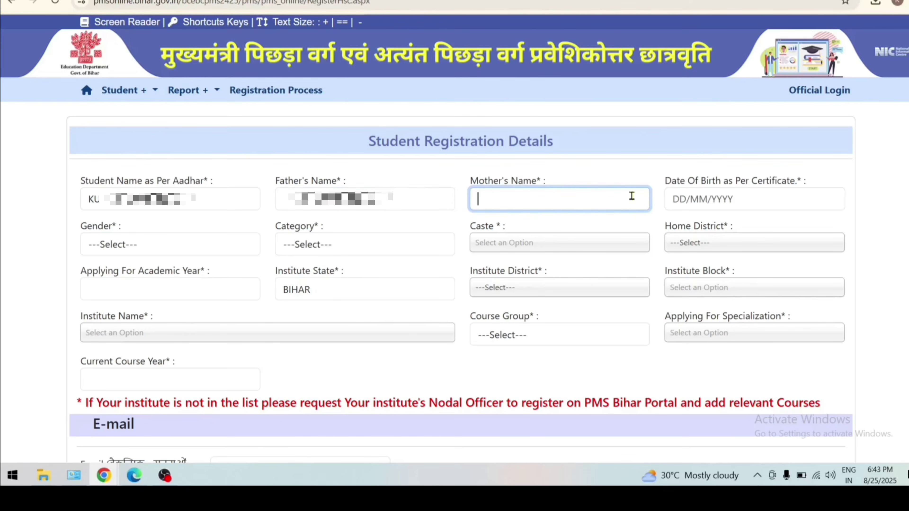
pyautogui.click(712, 199)
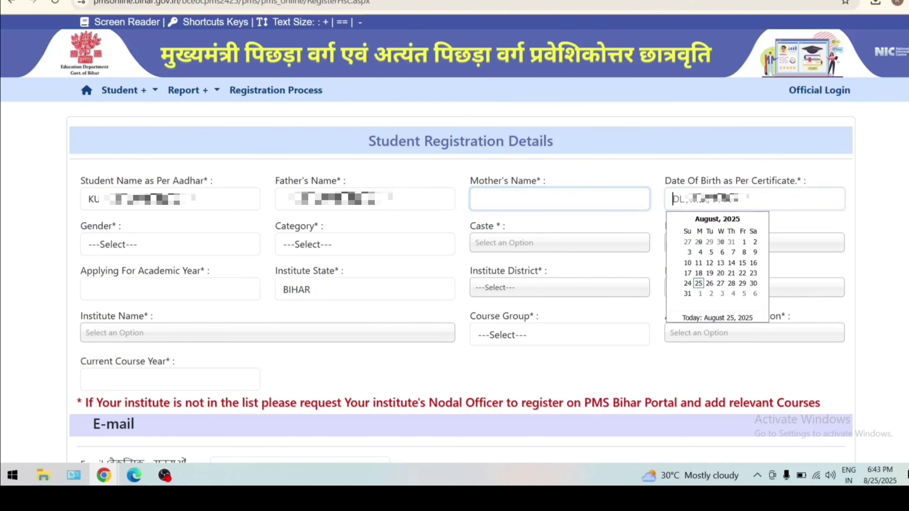
pyautogui.click(720, 242)
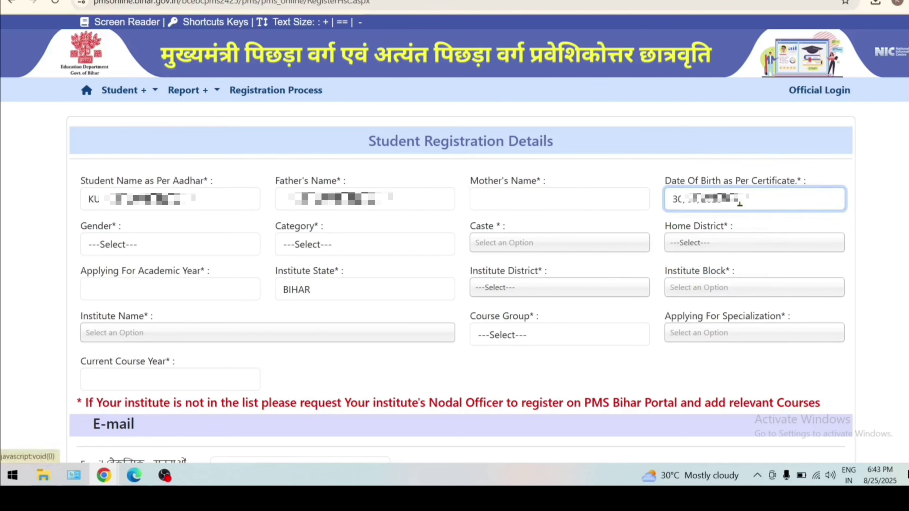
pyautogui.click(173, 246)
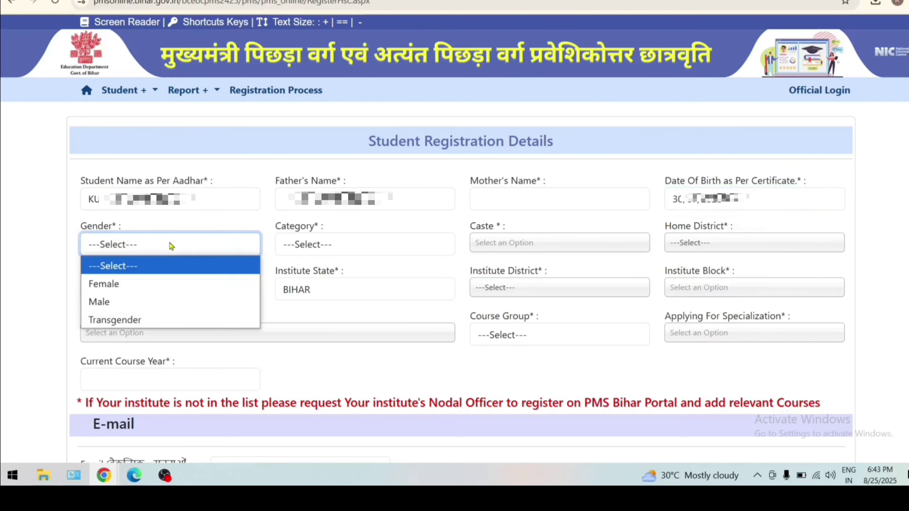
# Set gender to Male, category to EBC and caste to Rajdhobi.
pyautogui.click(143, 301)
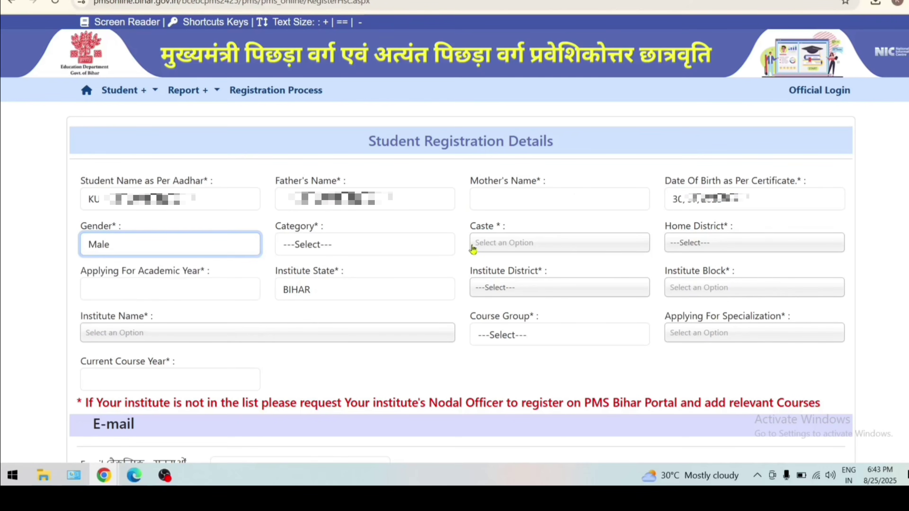
pyautogui.click(449, 249)
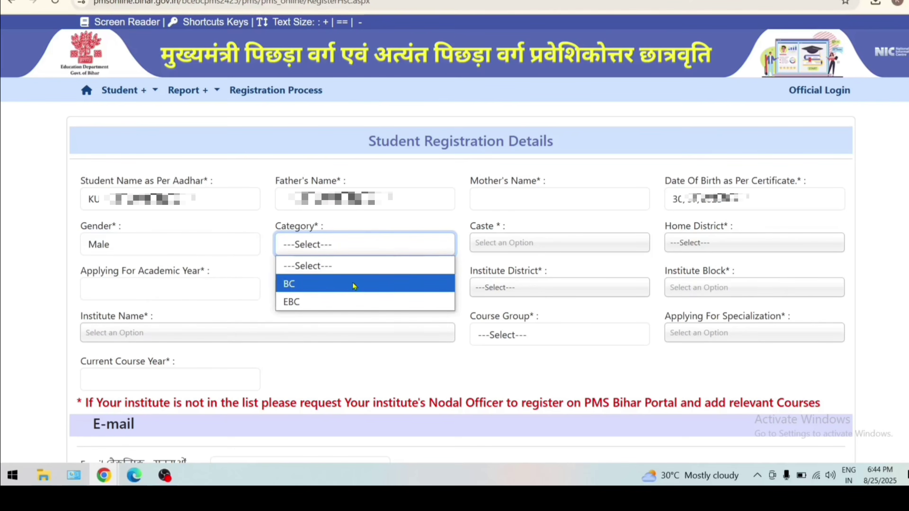
pyautogui.click(341, 302)
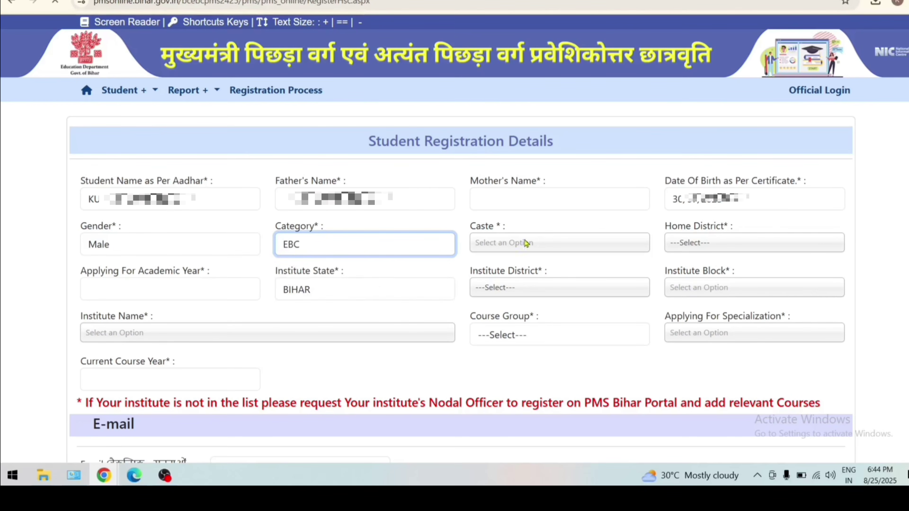
pyautogui.click(525, 244)
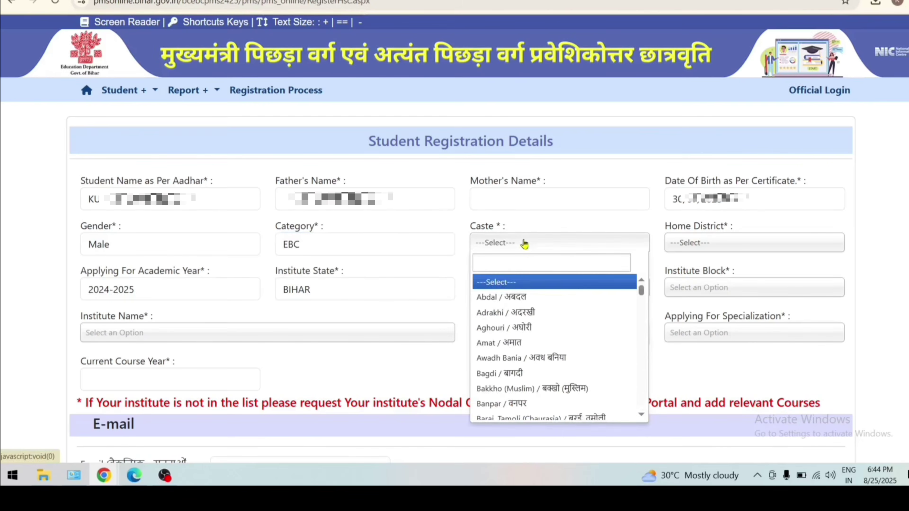
pyautogui.scroll(-20, 530, 344)
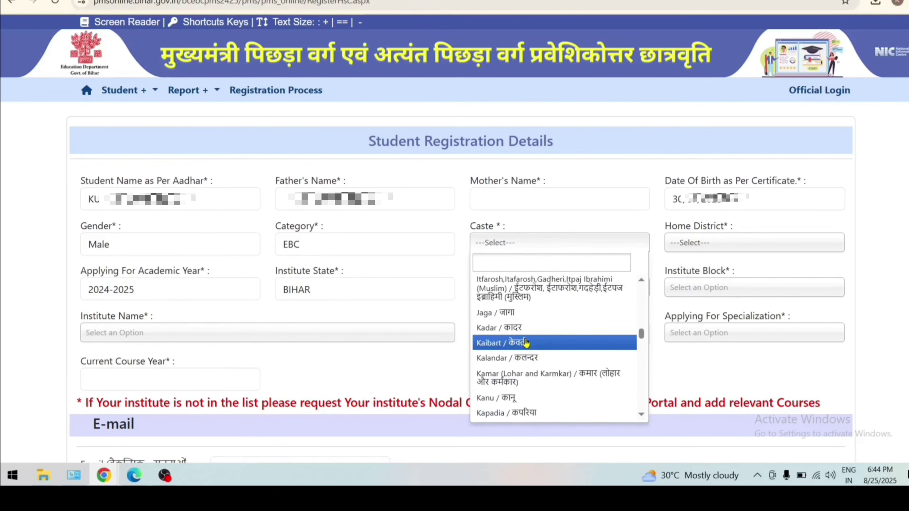
pyautogui.scroll(-5, 526, 343)
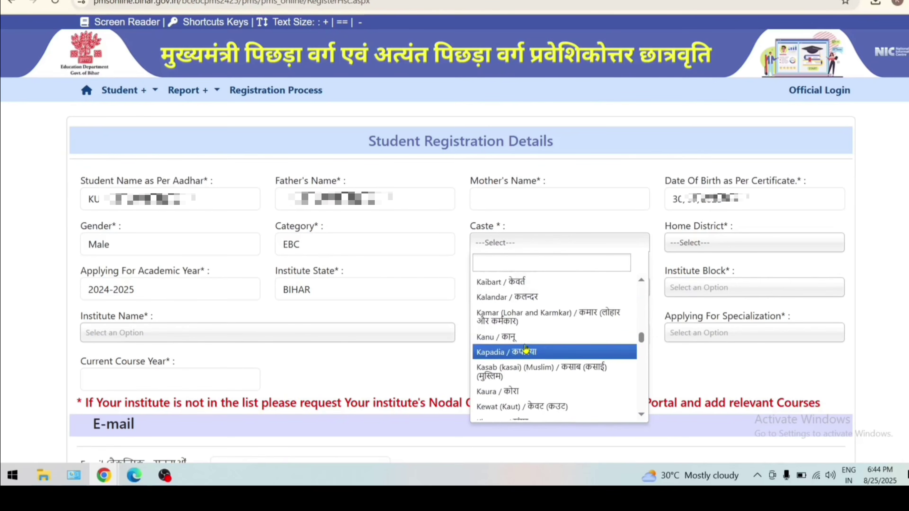
pyautogui.scroll(-15, 539, 340)
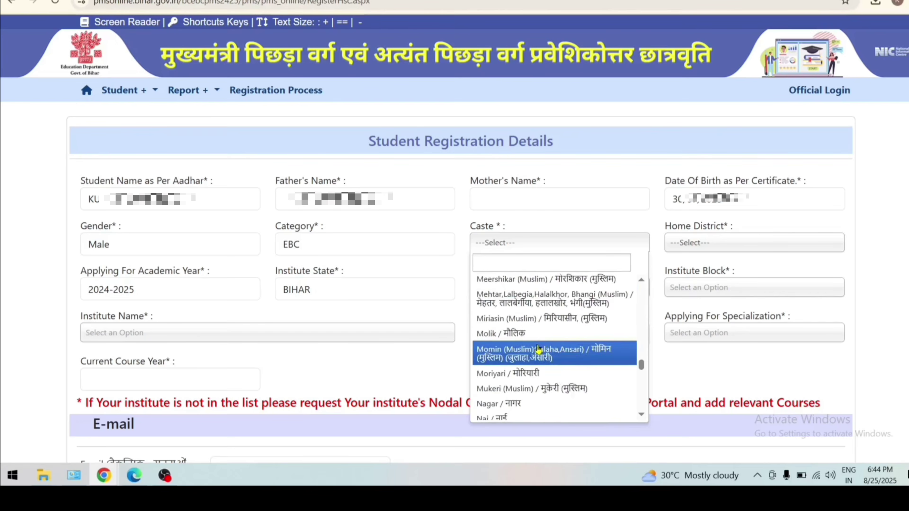
pyautogui.click(541, 376)
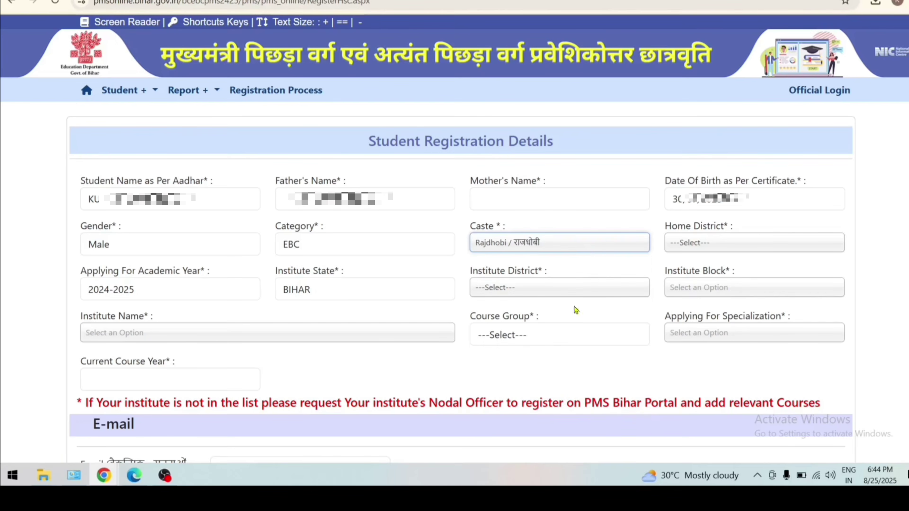
# Set home district to DARBHANGA and the applying academic year to 2024-2025.
pyautogui.click(694, 245)
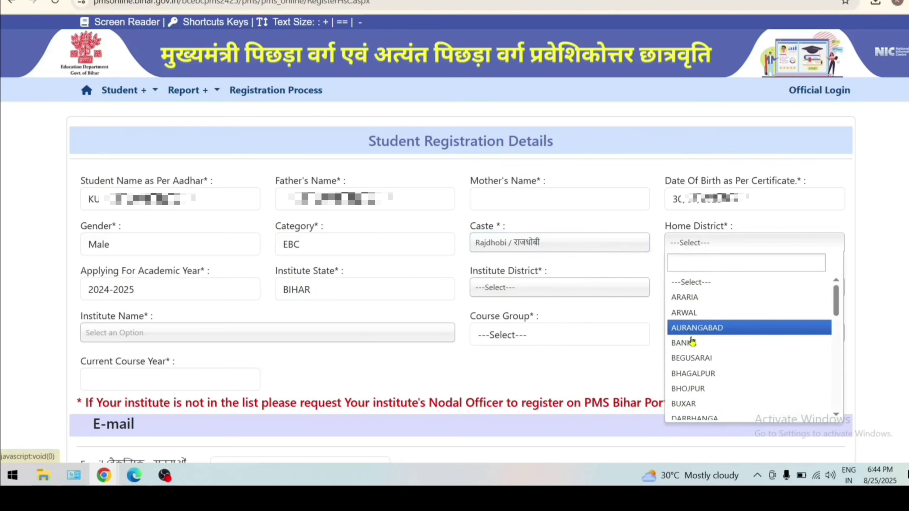
pyautogui.scroll(-2, 704, 339)
pyautogui.click(704, 360)
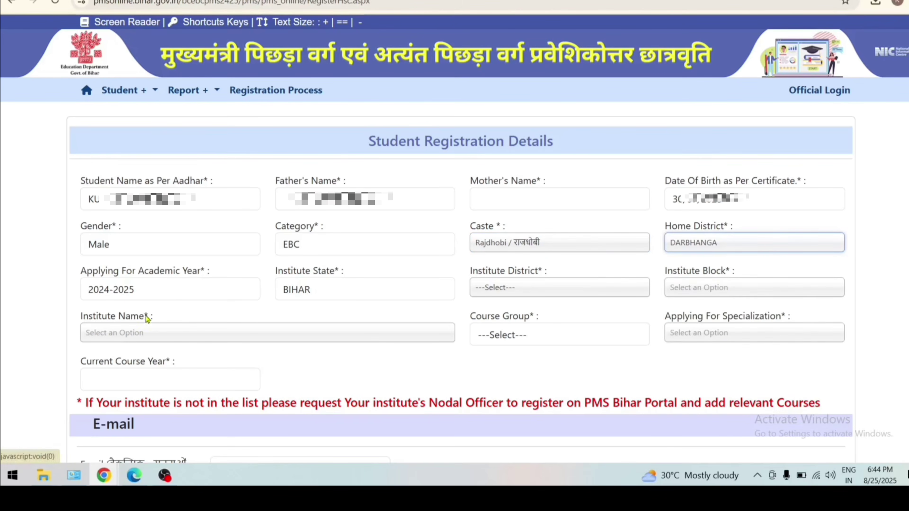
pyautogui.click(146, 295)
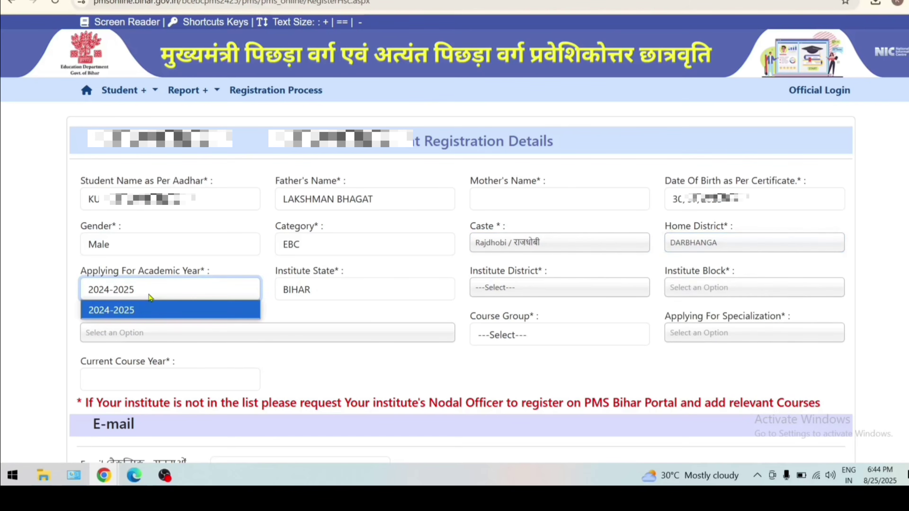
pyautogui.click(146, 307)
pyautogui.scroll(-1, 161, 294)
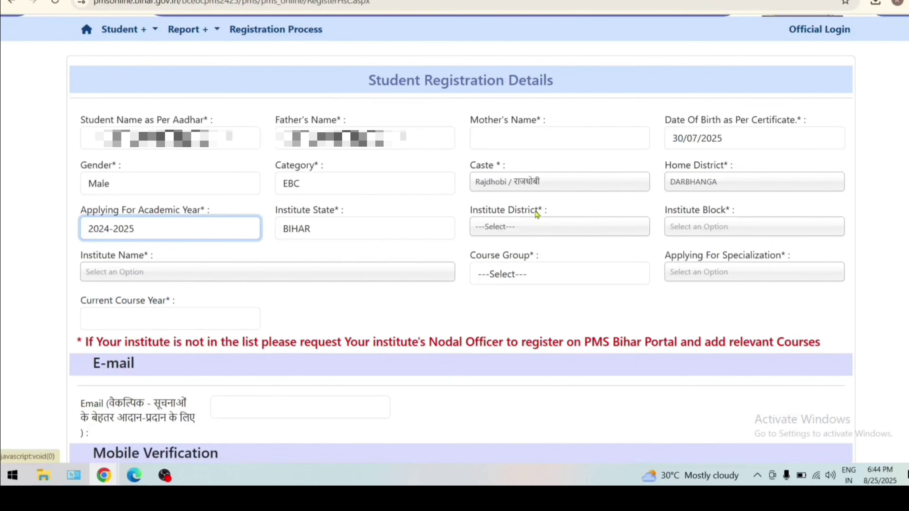
# Set the institute district to DARBHANGA and the institute block to Ghanshyampur.
pyautogui.click(588, 227)
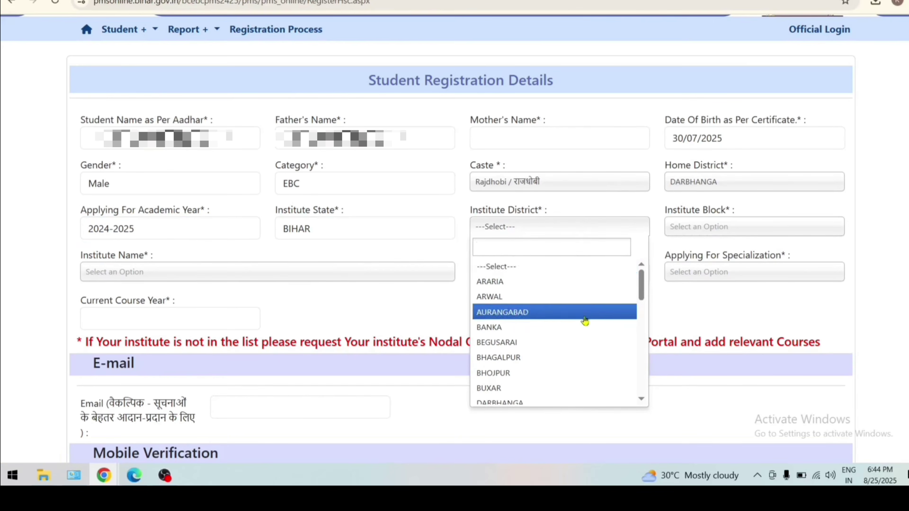
pyautogui.scroll(-5, 584, 322)
pyautogui.scroll(5, 534, 317)
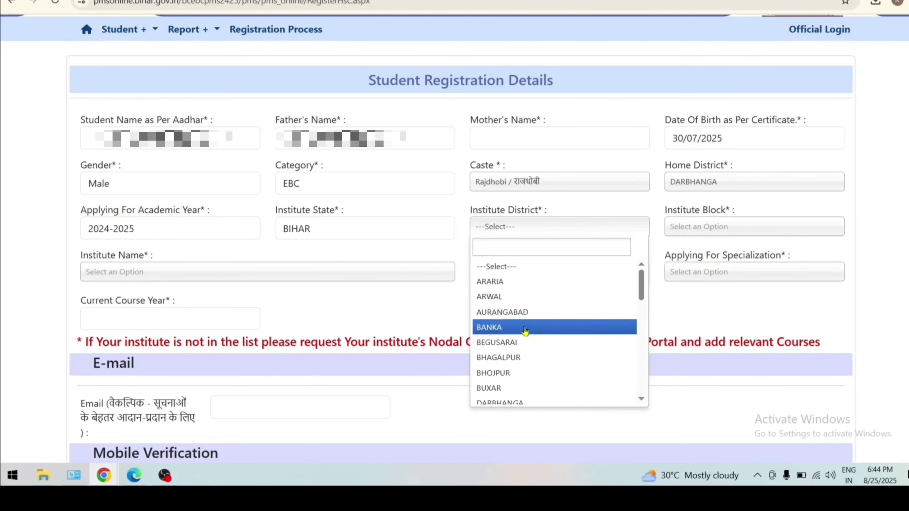
pyautogui.scroll(-2, 520, 340)
pyautogui.click(520, 342)
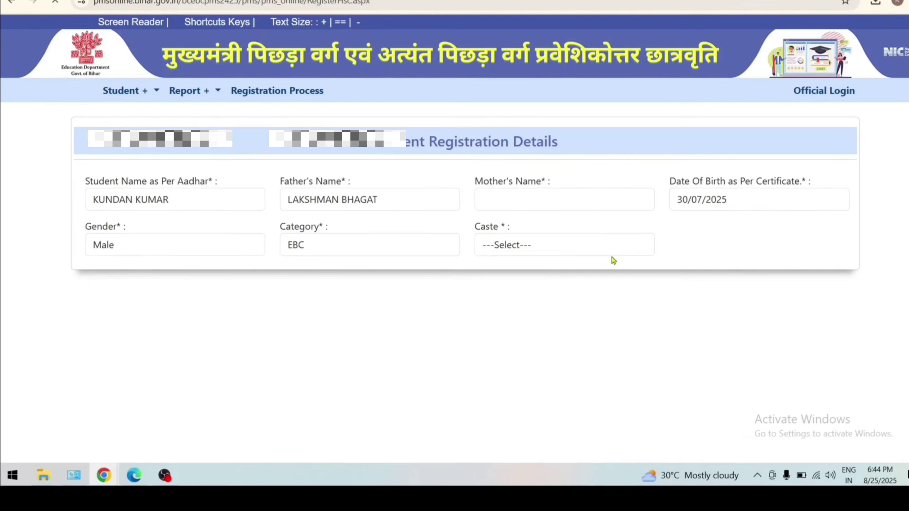
pyautogui.click(692, 288)
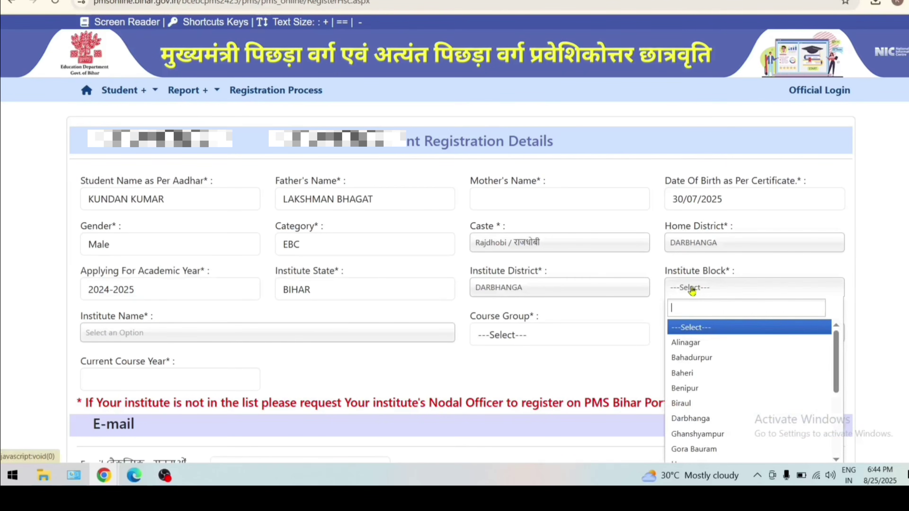
pyautogui.scroll(-2, 692, 290)
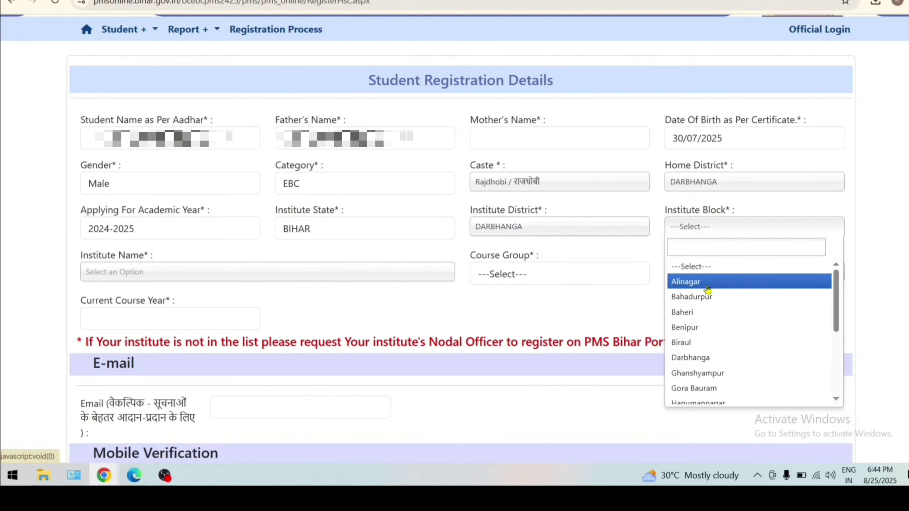
pyautogui.scroll(-3, 709, 308)
pyautogui.scroll(2, 711, 332)
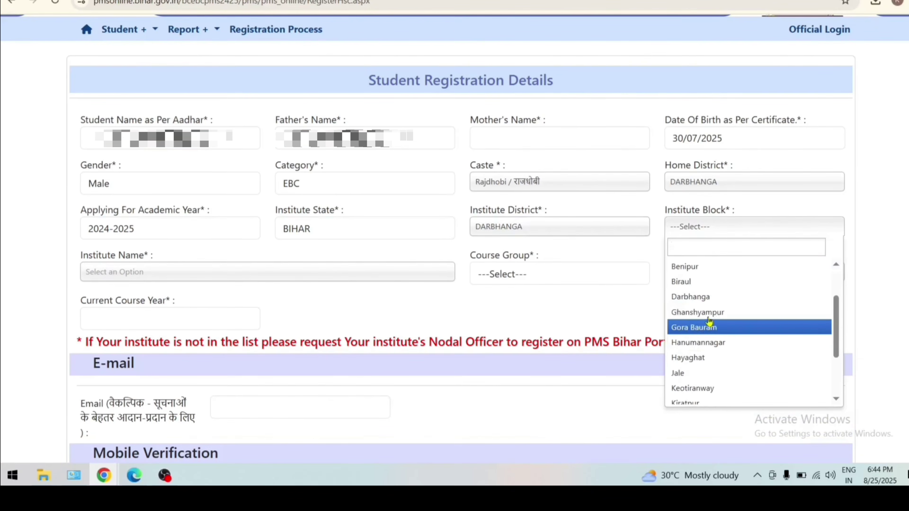
pyautogui.click(709, 318)
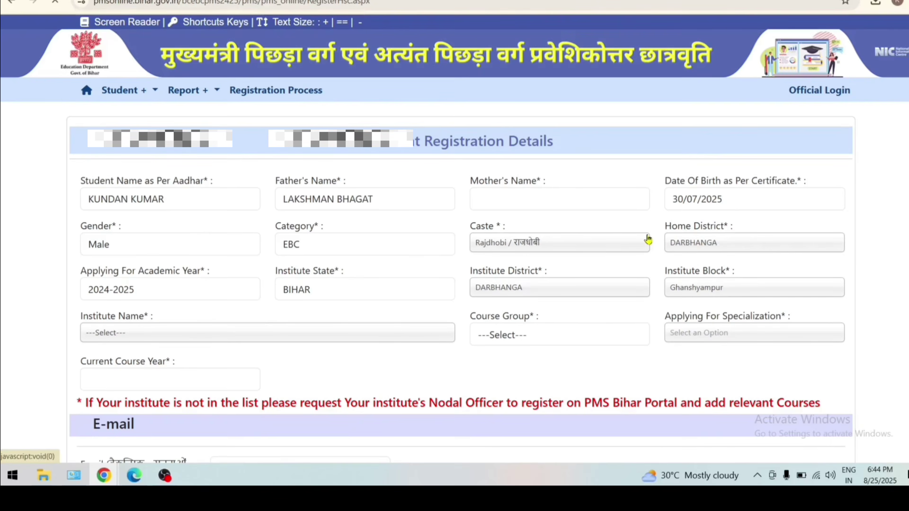
# Choose JANTA HIGH SCHOOL SHIVNAGAR as the institute name.
pyautogui.click(382, 340)
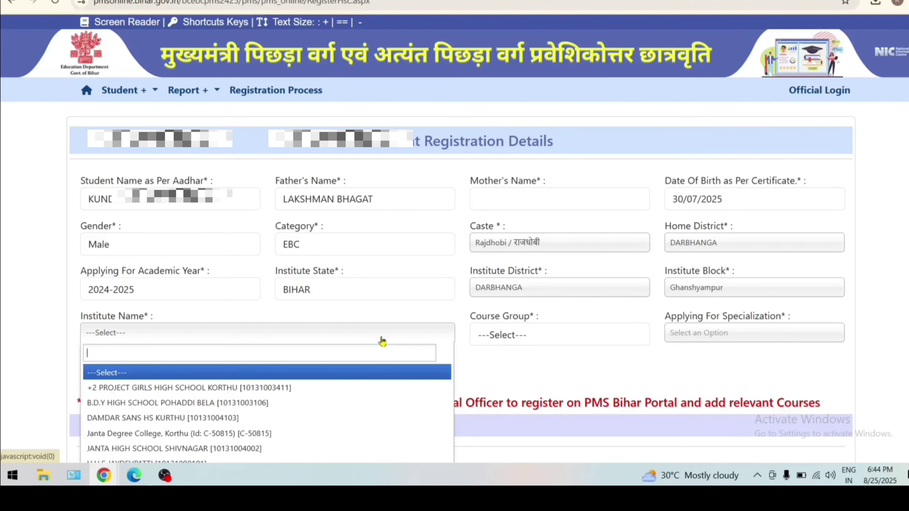
pyautogui.scroll(-2, 177, 379)
pyautogui.scroll(-2, 177, 379)
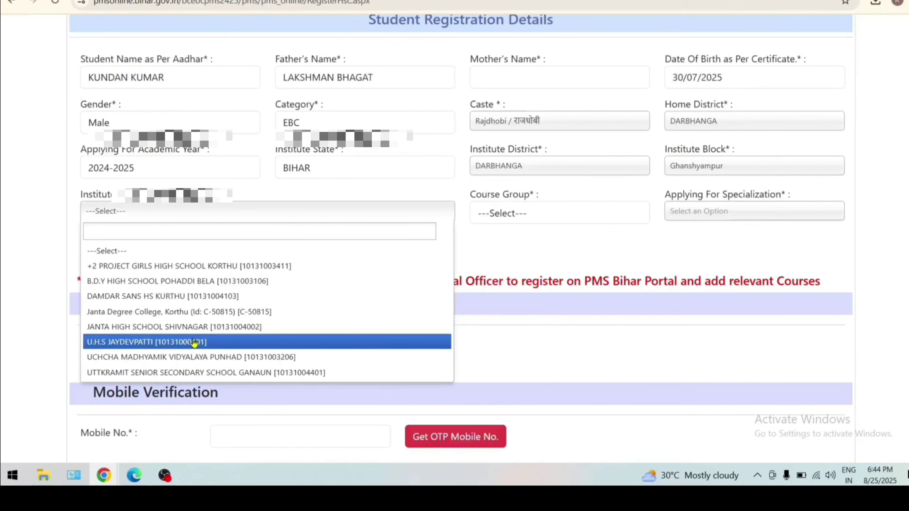
pyautogui.click(177, 328)
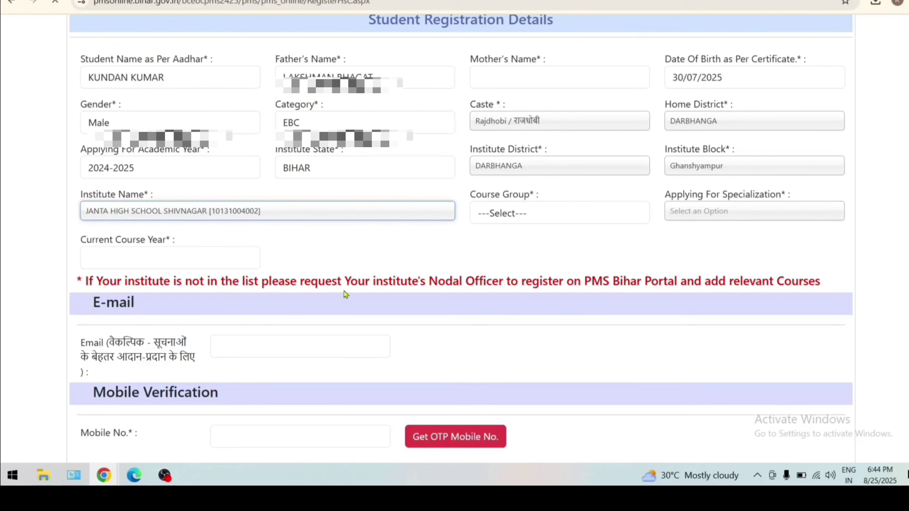
pyautogui.scroll(2, 532, 274)
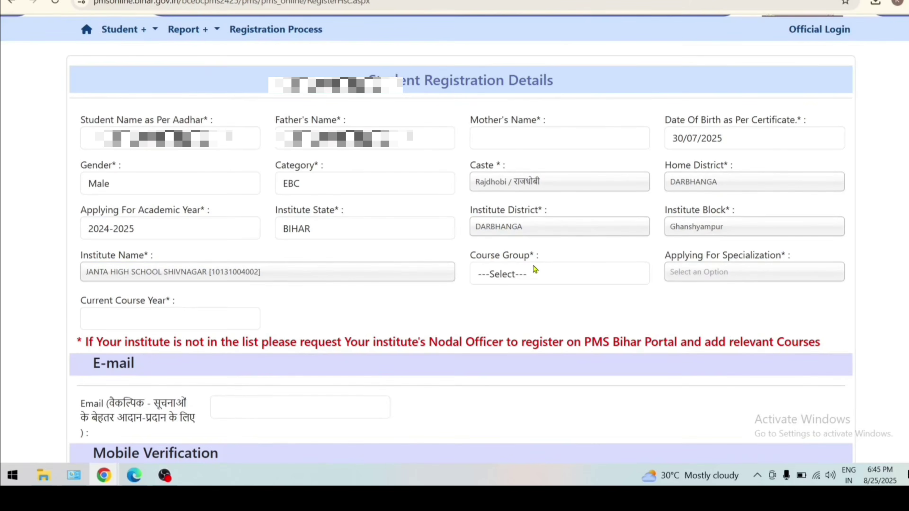
pyautogui.click(530, 273)
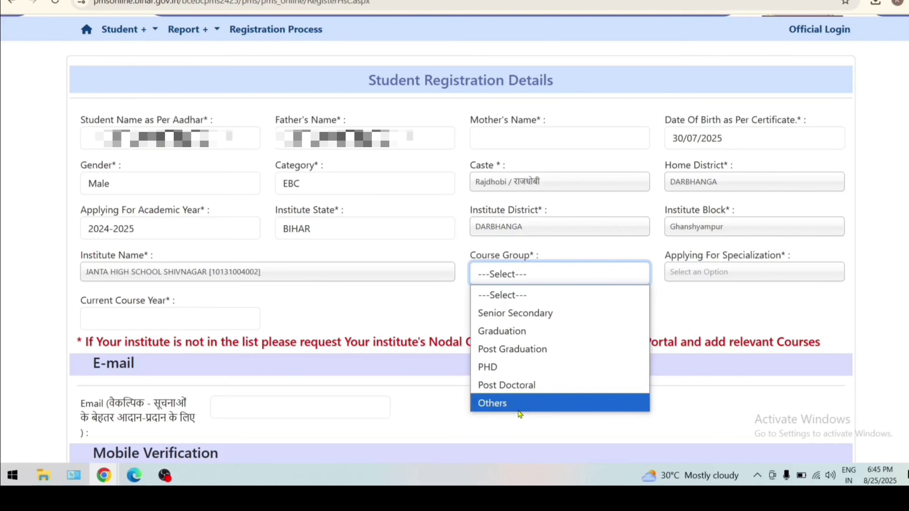
# Try Senior Secondary, then Graduation as the course group, browsing each specialization list.
pyautogui.click(547, 319)
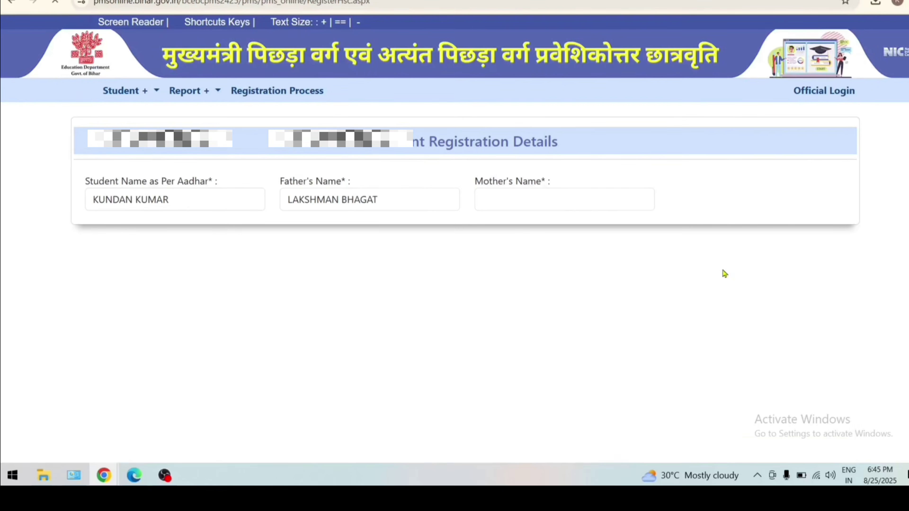
pyautogui.click(705, 332)
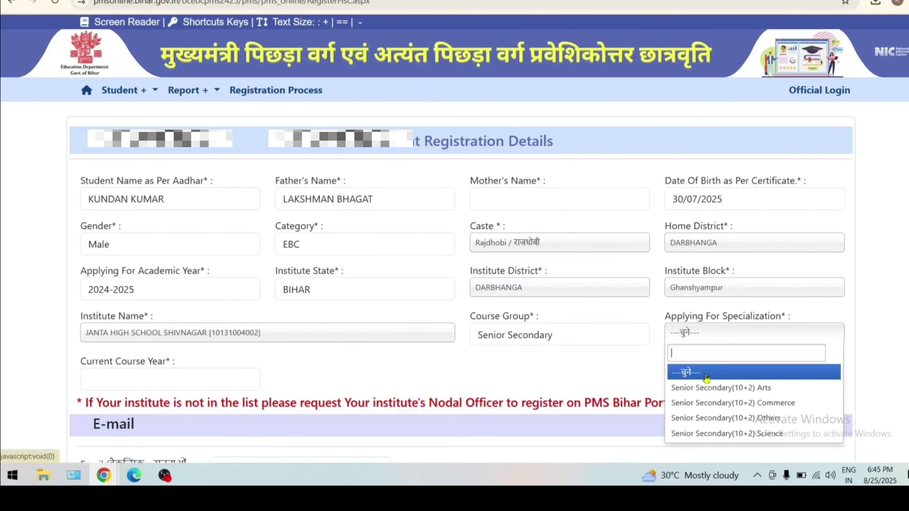
pyautogui.scroll(-2, 713, 423)
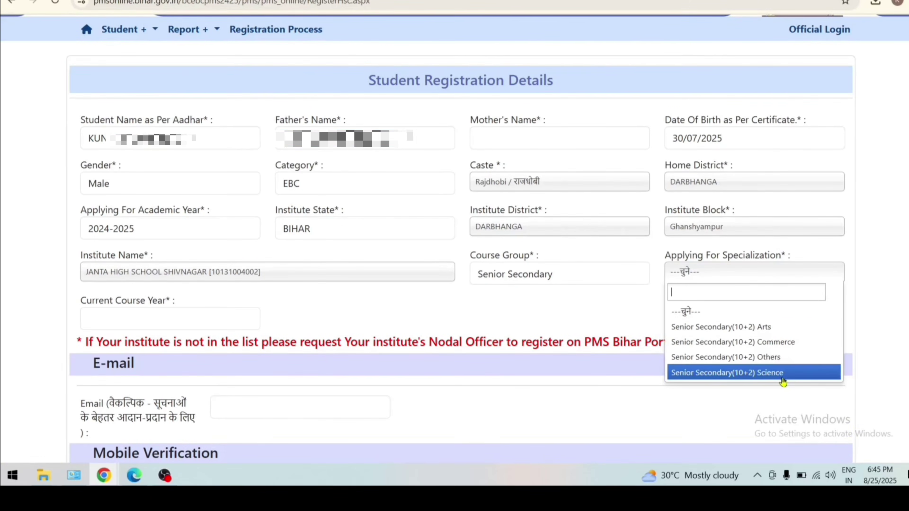
pyautogui.click(564, 282)
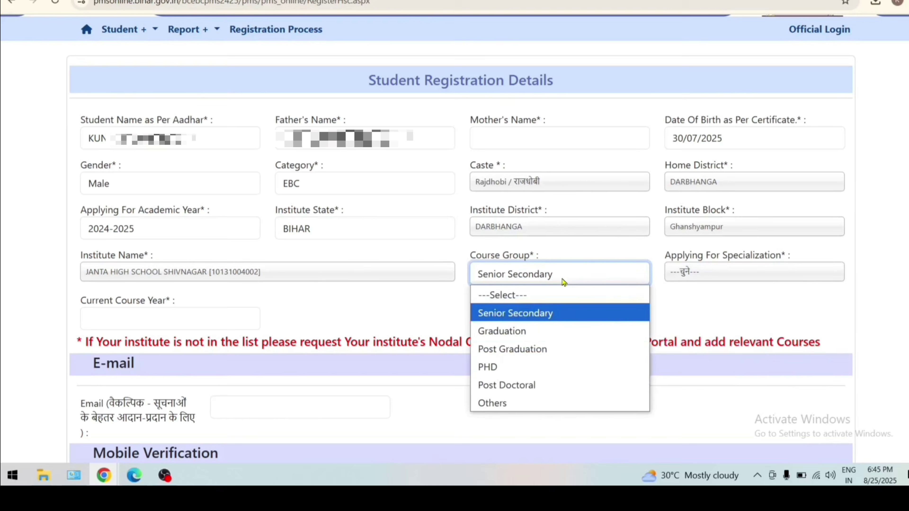
pyautogui.click(553, 335)
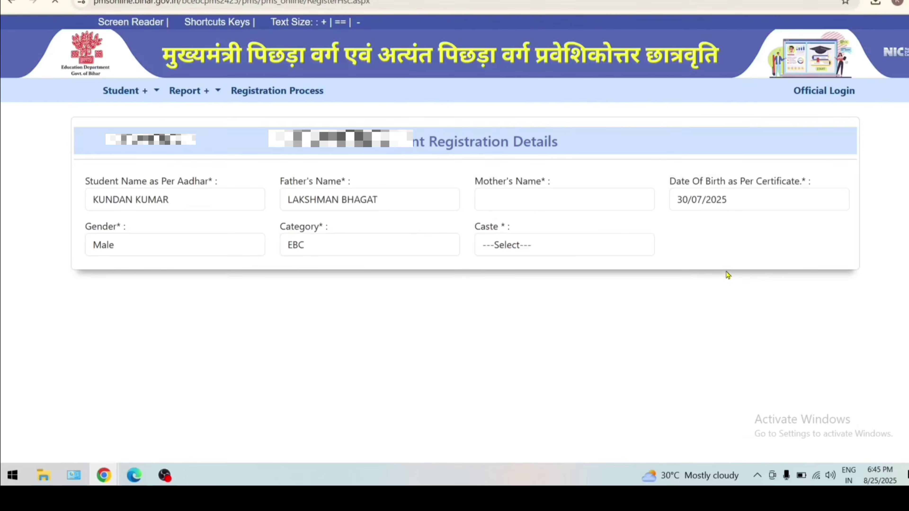
pyautogui.click(724, 333)
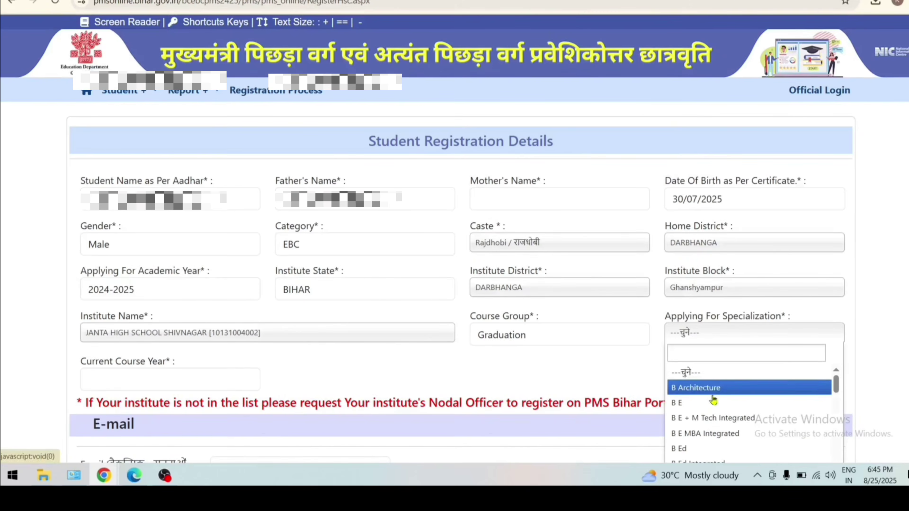
pyautogui.scroll(-5, 714, 400)
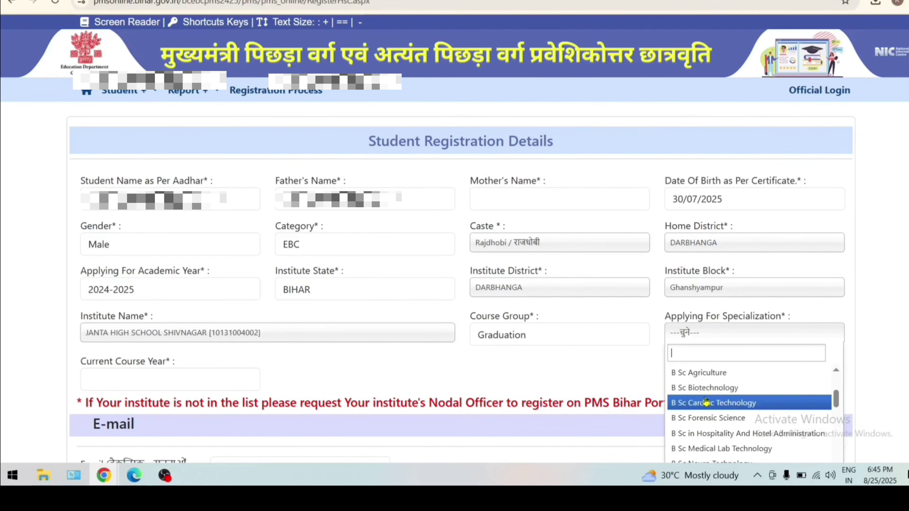
pyautogui.scroll(-5, 706, 402)
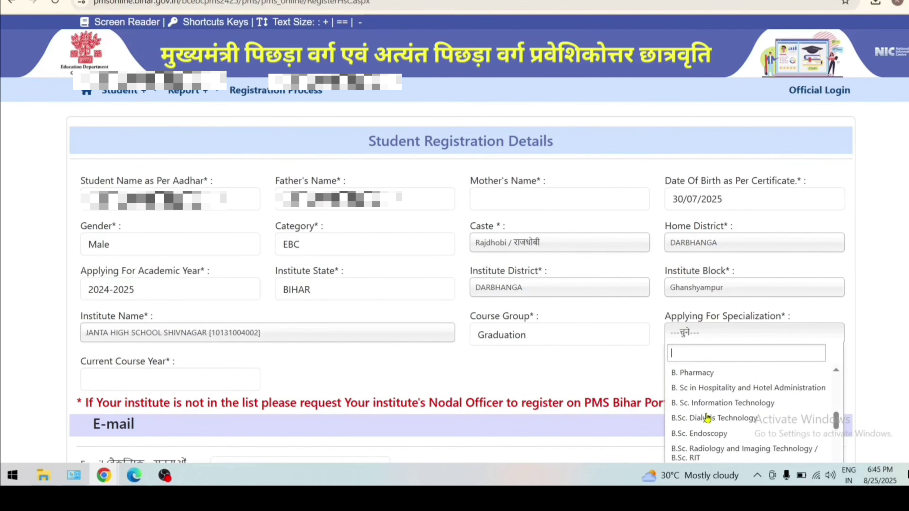
pyautogui.scroll(-3, 703, 413)
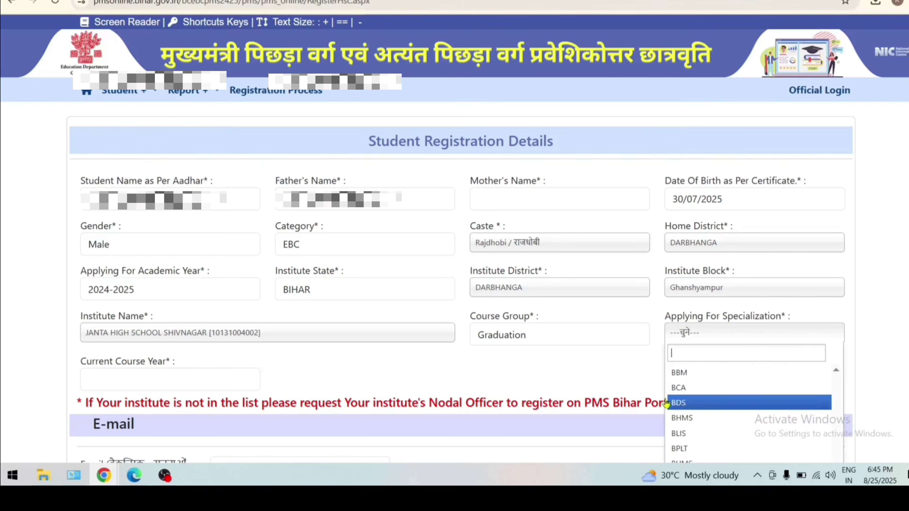
pyautogui.click(630, 382)
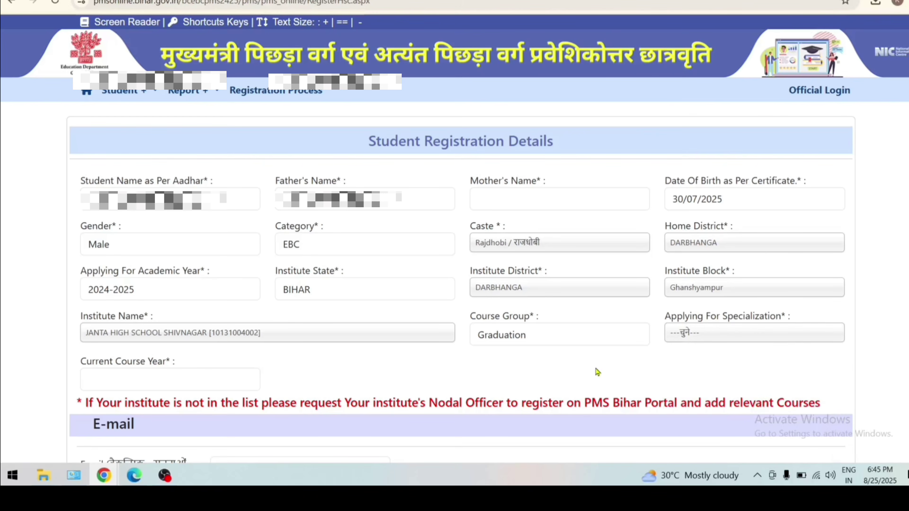
# Change the course group to PHD, then Post Doctoral, checking the specialization options.
pyautogui.click(586, 336)
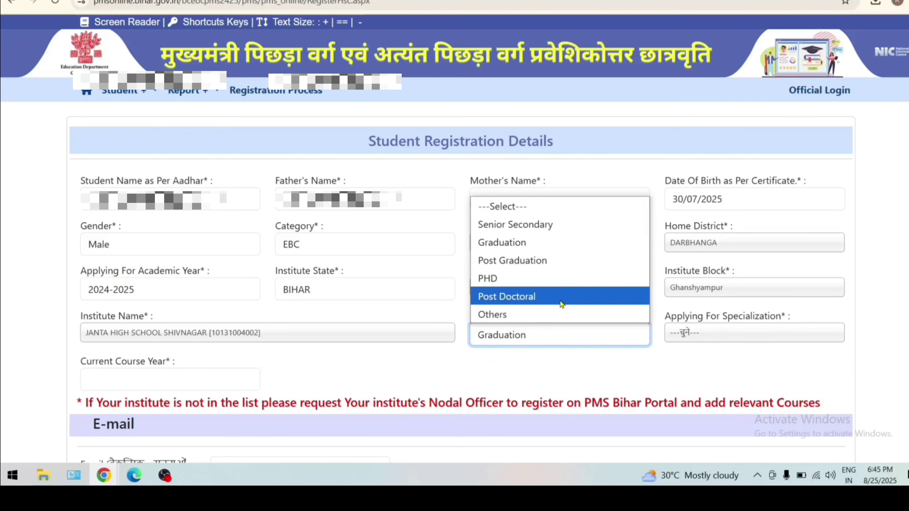
pyautogui.click(558, 279)
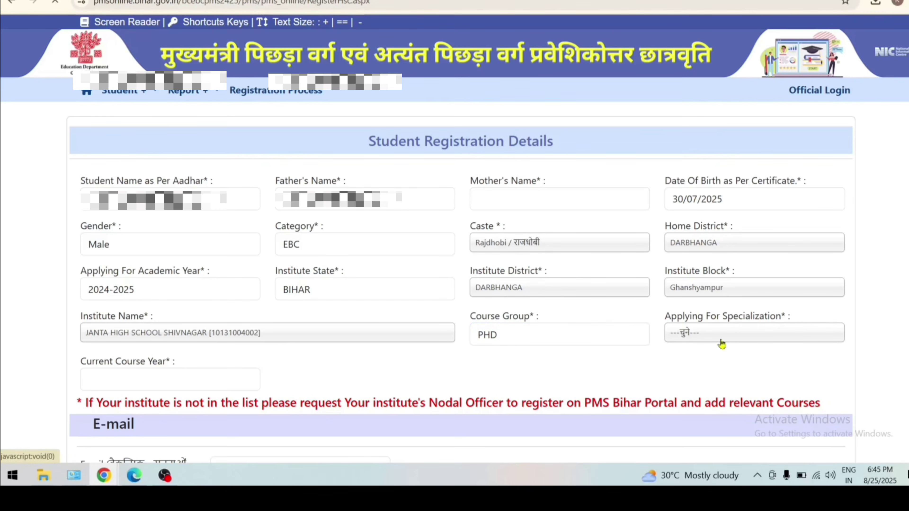
pyautogui.click(722, 344)
pyautogui.scroll(-3, 710, 284)
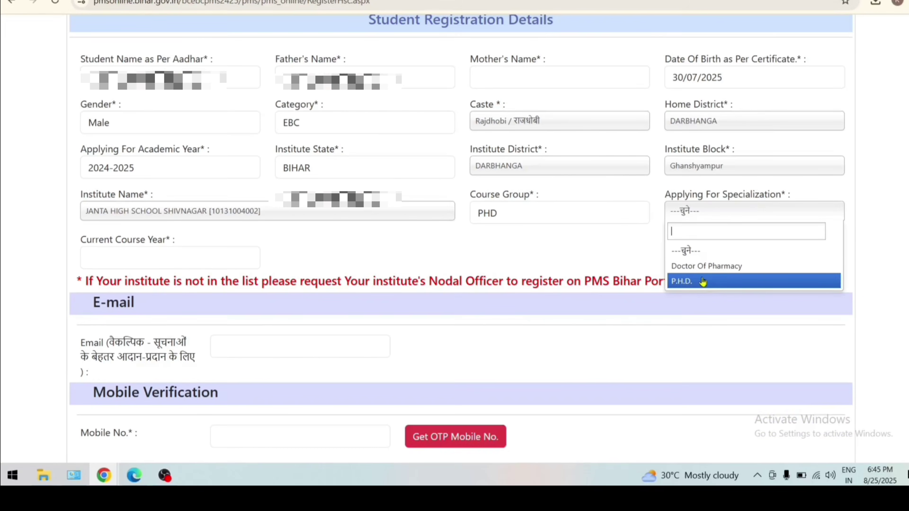
pyautogui.scroll(-1, 702, 281)
pyautogui.scroll(-1, 594, 190)
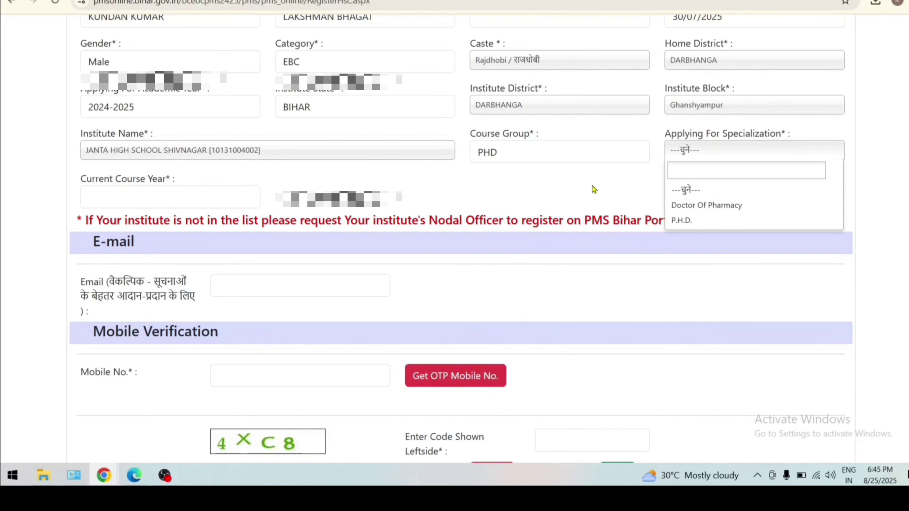
pyautogui.click(558, 152)
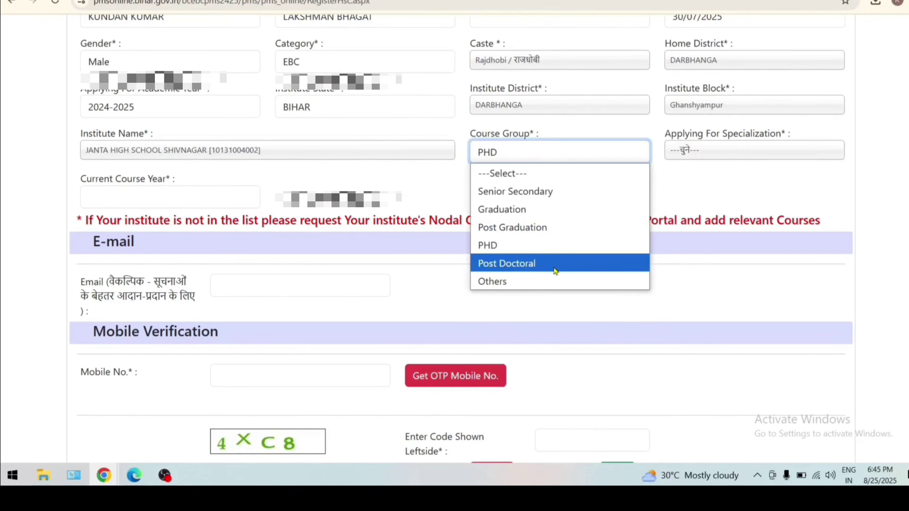
pyautogui.click(556, 265)
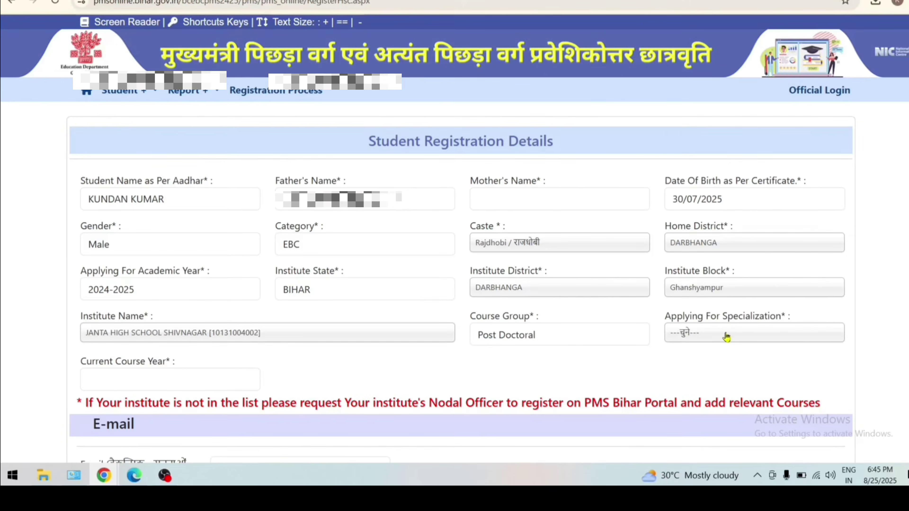
pyautogui.click(727, 337)
pyautogui.scroll(-3, 726, 337)
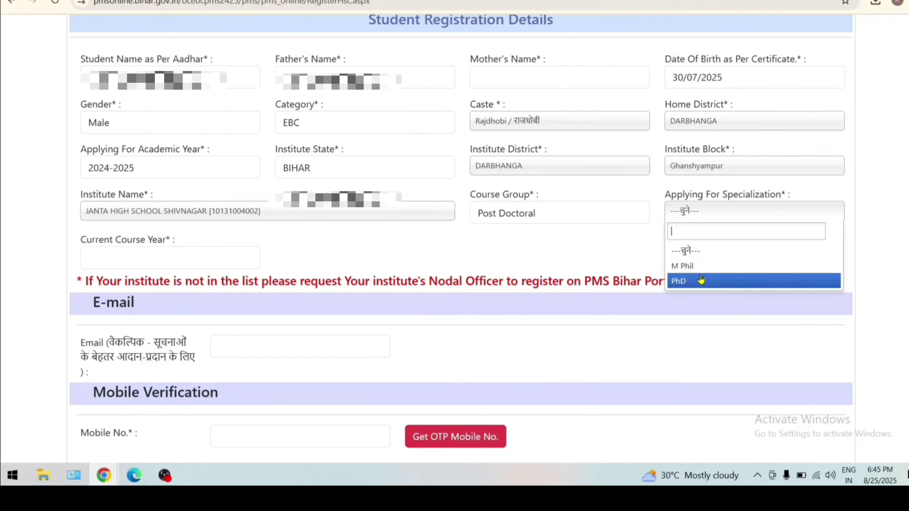
pyautogui.click(592, 216)
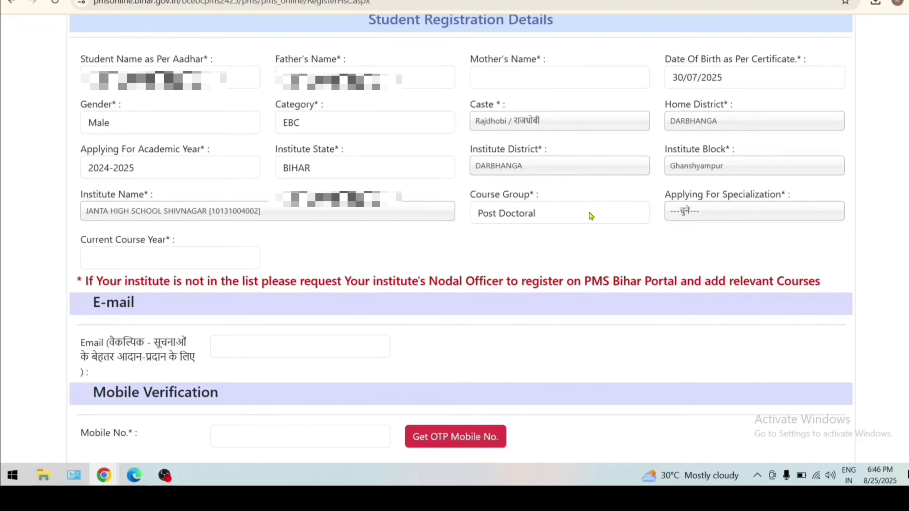
pyautogui.click(591, 216)
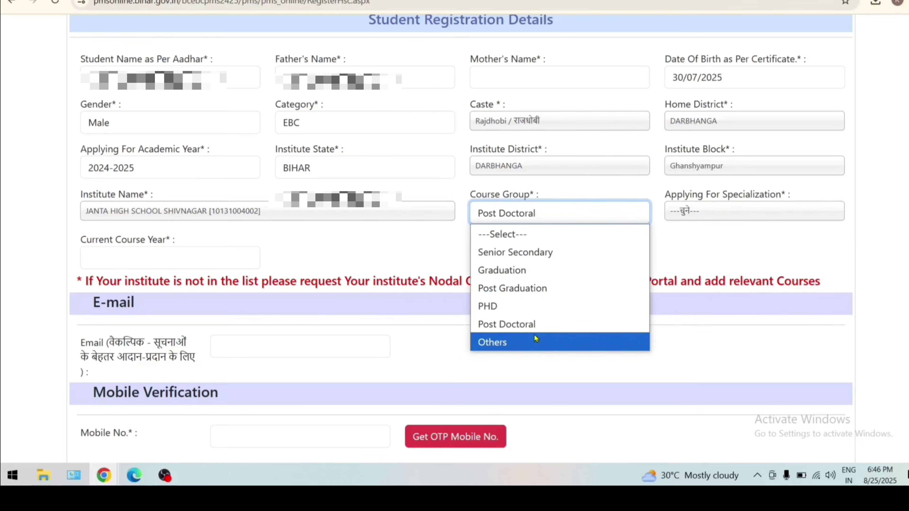
# Set the course group to Others and browse its specialization list.
pyautogui.click(534, 338)
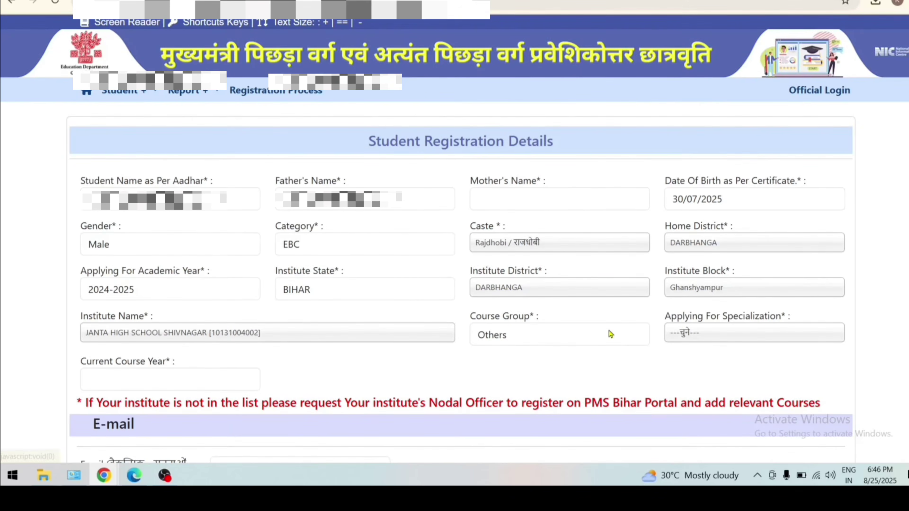
pyautogui.click(700, 335)
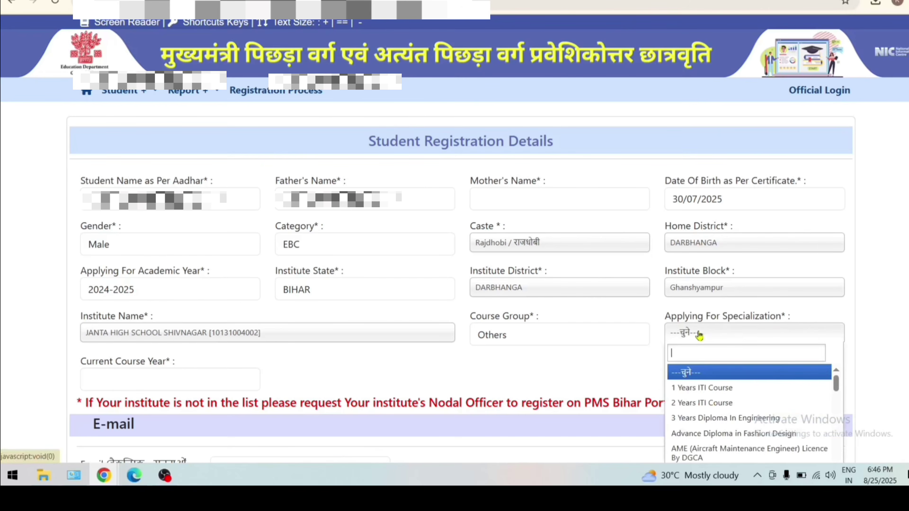
pyautogui.scroll(-5, 700, 336)
pyautogui.scroll(-2, 748, 230)
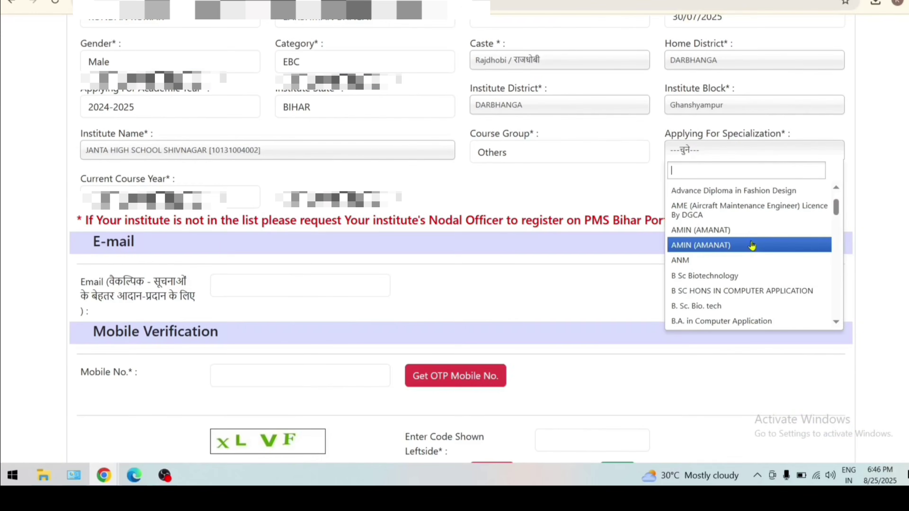
pyautogui.scroll(-3, 751, 246)
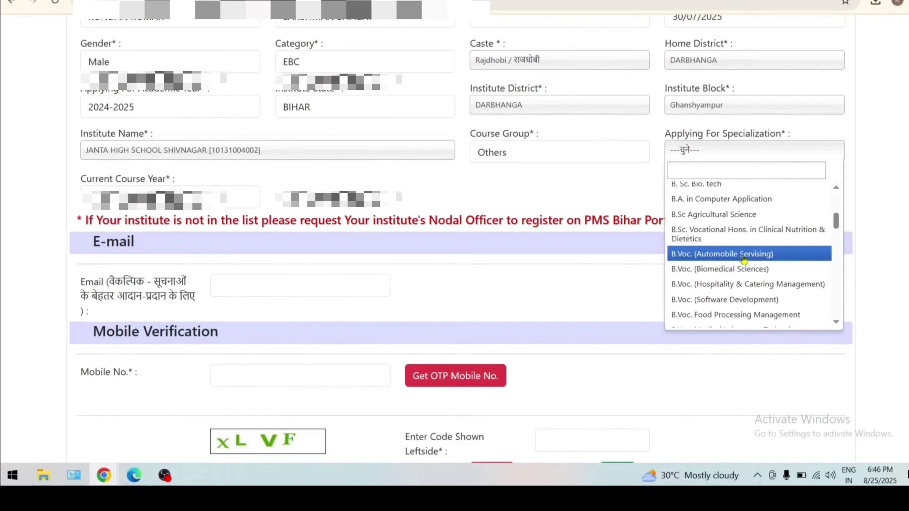
pyautogui.scroll(-4, 744, 258)
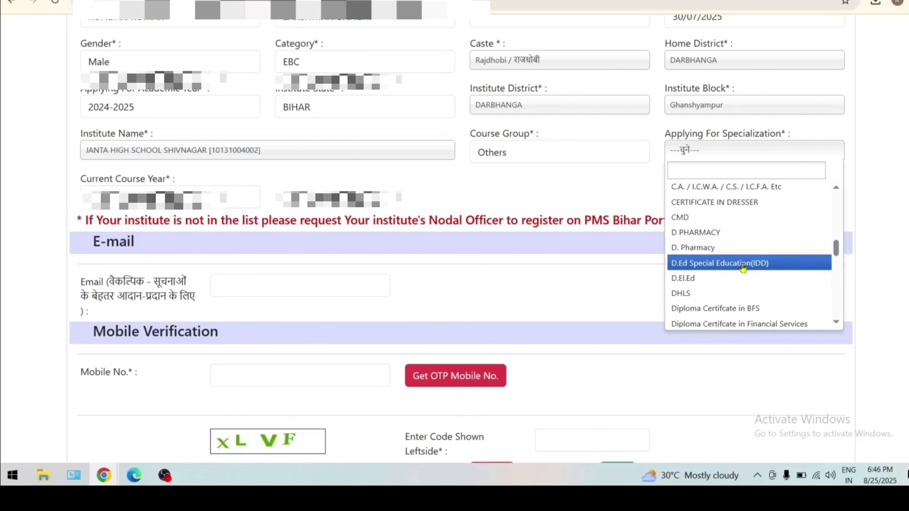
pyautogui.scroll(-3, 743, 268)
pyautogui.click(561, 238)
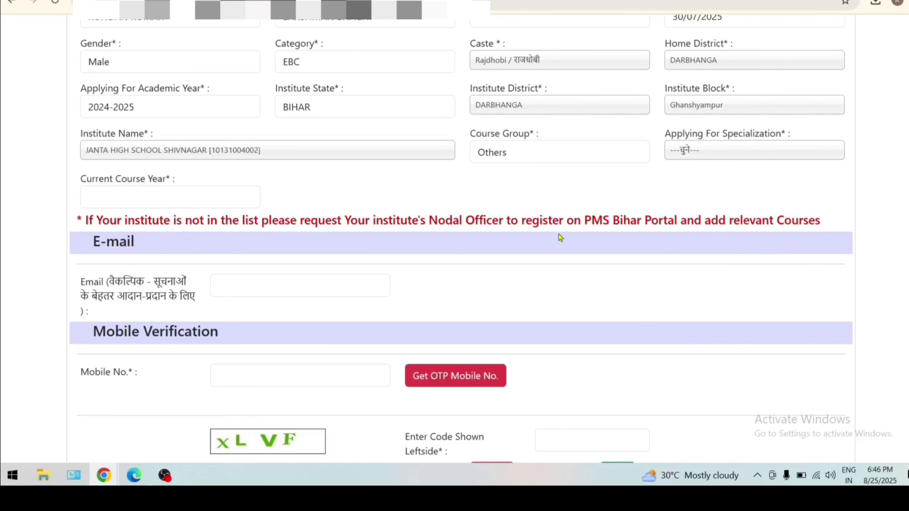
# Select Advance Diploma in Fashion Design as the applying specialization.
pyautogui.click(698, 157)
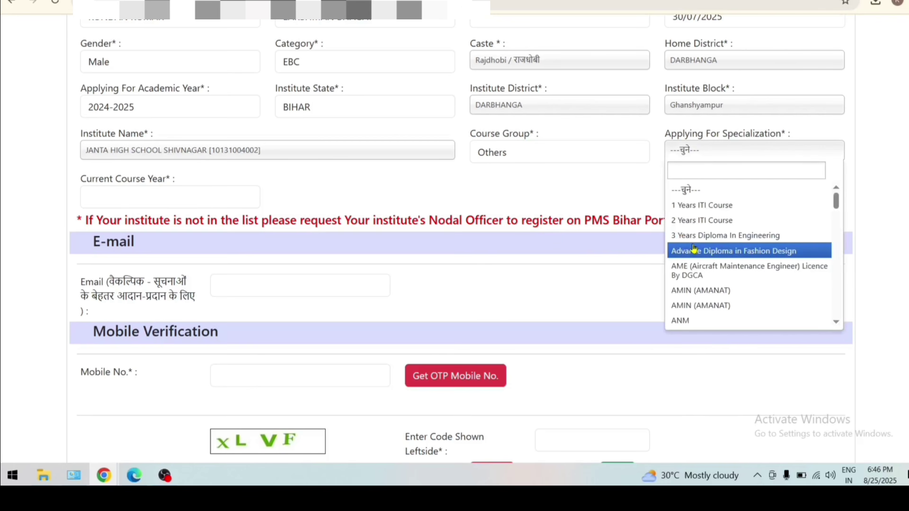
pyautogui.click(695, 250)
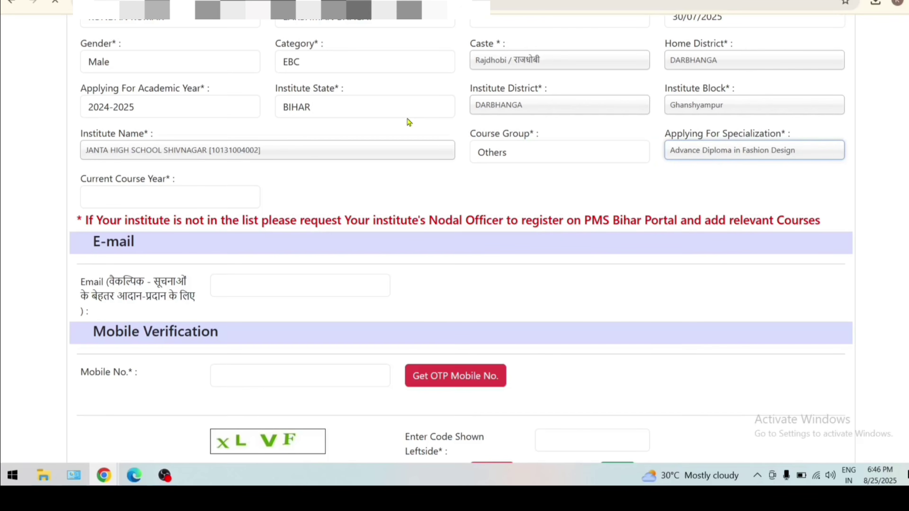
pyautogui.scroll(-2, 179, 240)
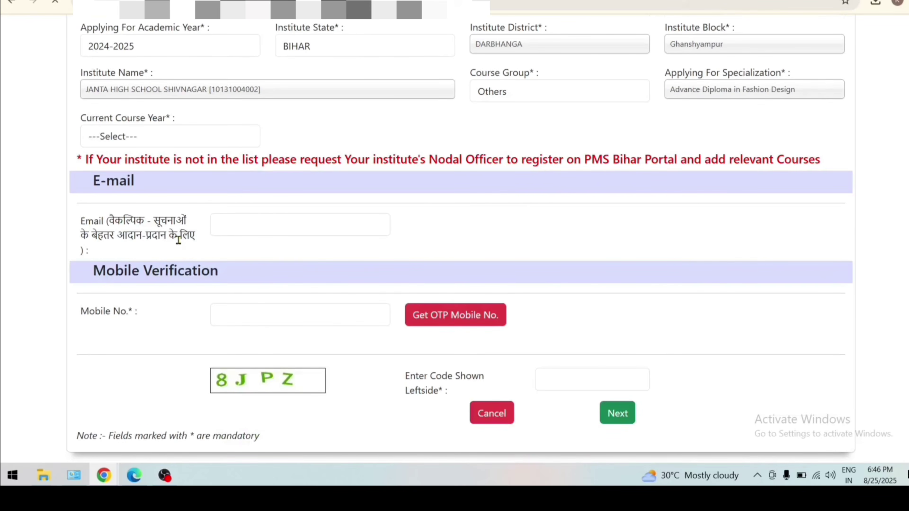
pyautogui.scroll(-2, 178, 240)
pyautogui.click(196, 73)
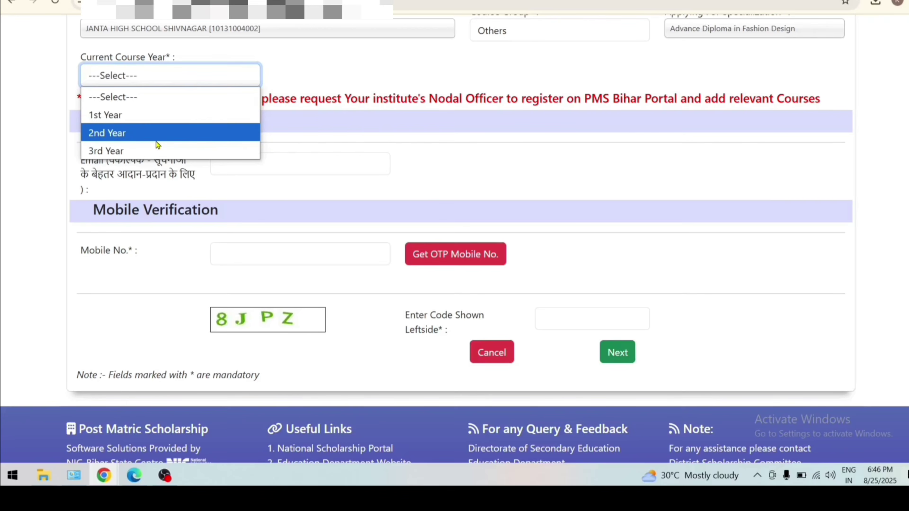
# Select 1st Year as the current course year.
pyautogui.click(157, 140)
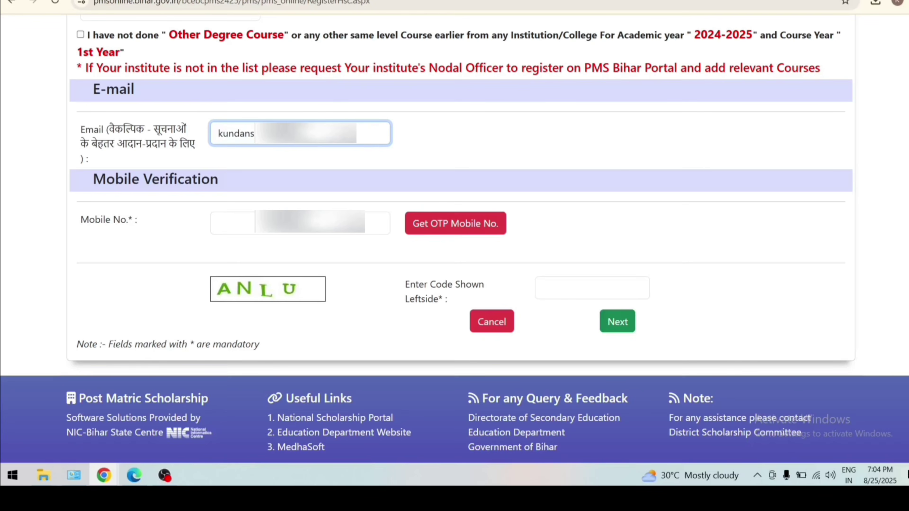
# Paste in the student's mobile number and request a mobile OTP.
pyautogui.click(405, 180)
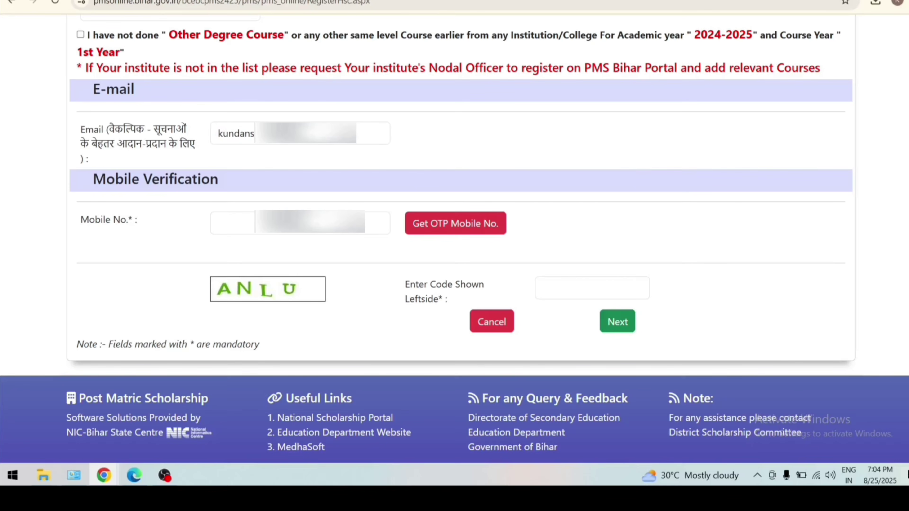
pyautogui.press('Tab')
pyautogui.hotkey('ctrl', 'v')
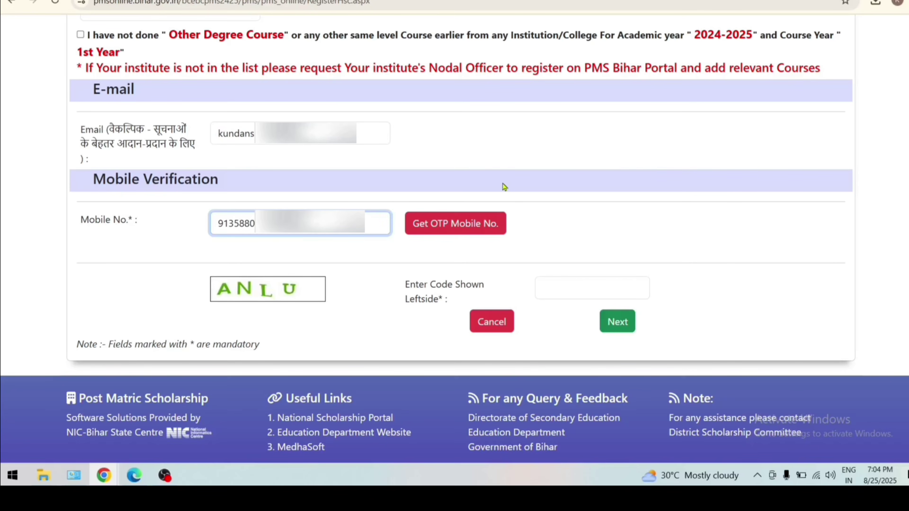
pyautogui.click(480, 227)
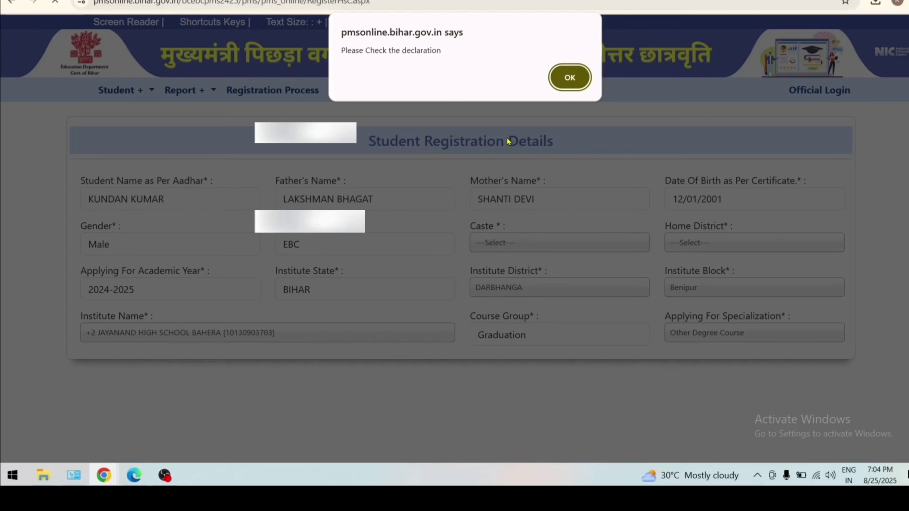
# Dismiss the warning, tick the no-previous-course declaration, and request the OTP again.
pyautogui.press('Return')
pyautogui.press('space')
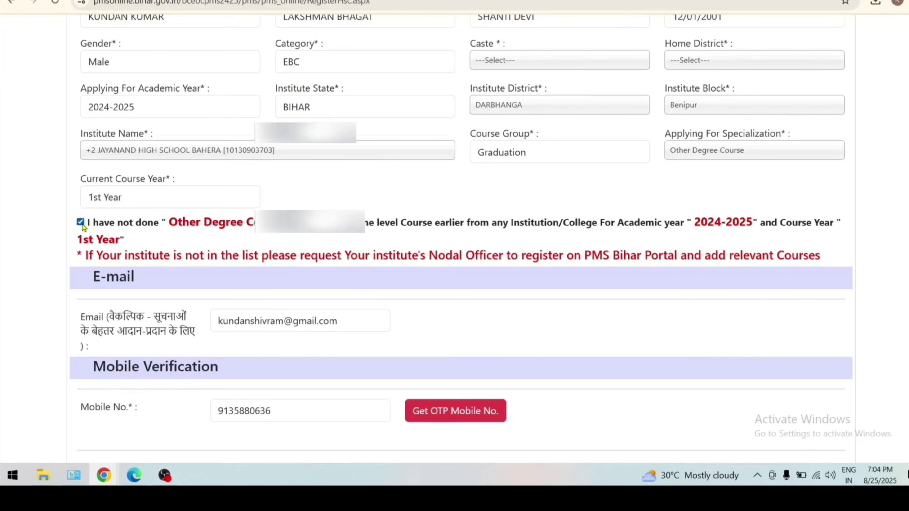
pyautogui.scroll(-5, 402, 253)
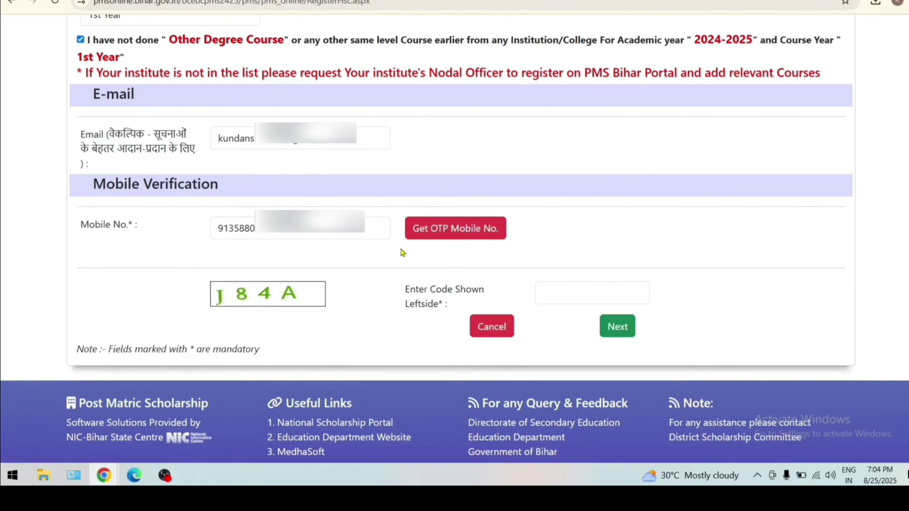
pyautogui.click(463, 231)
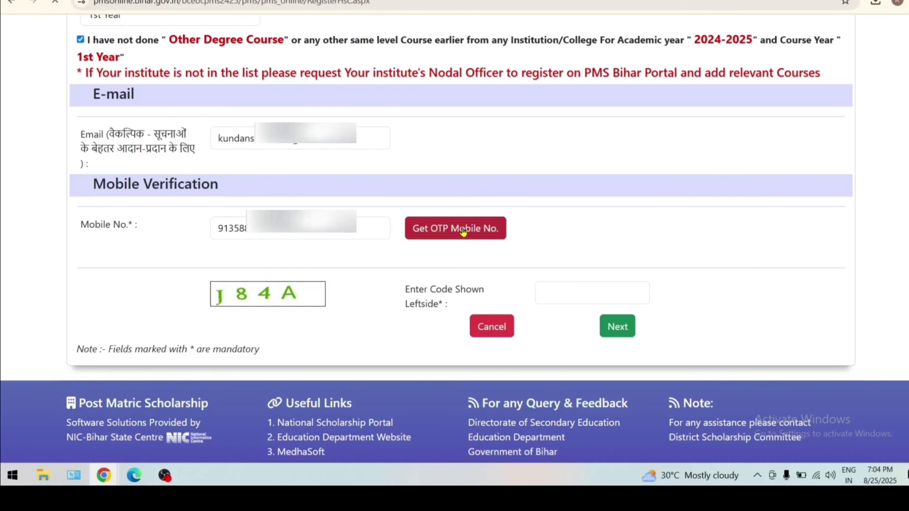
pyautogui.scroll(-4, 308, 190)
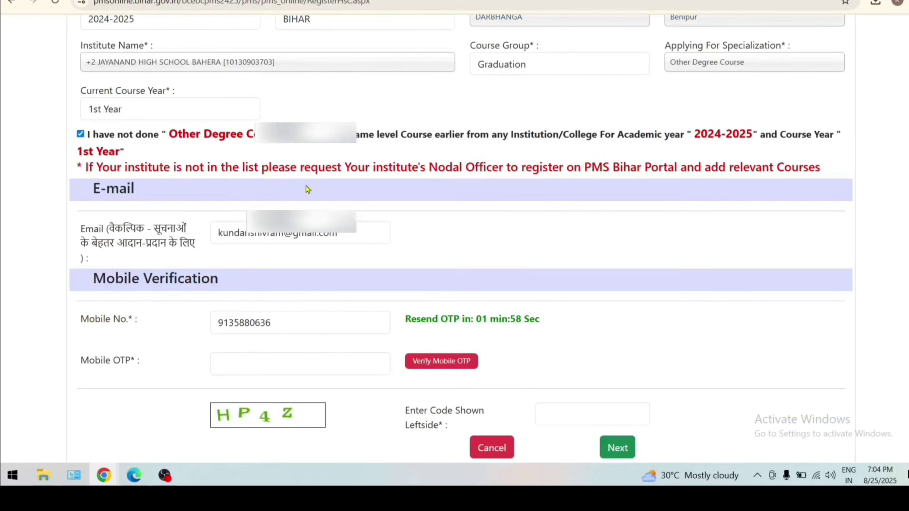
# Enter the received mobile OTP and verify the mobile number.
pyautogui.scroll(-3, 382, 206)
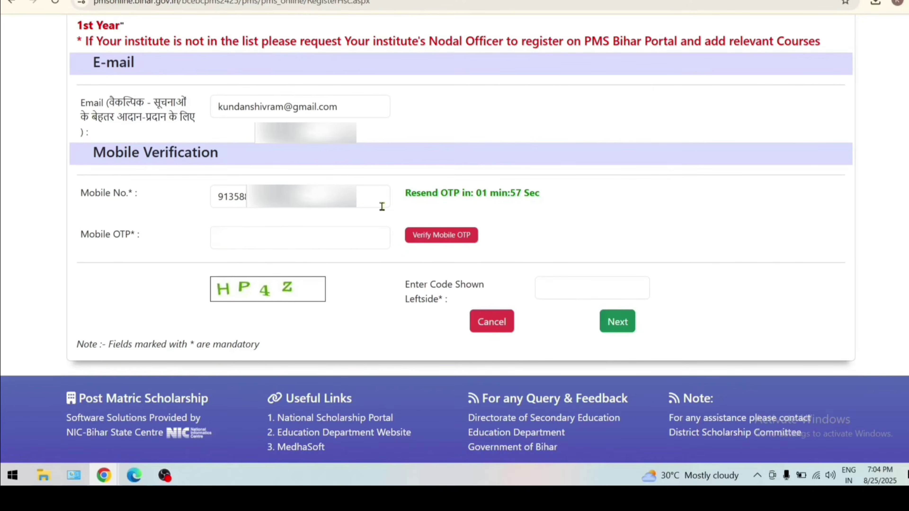
pyautogui.click(358, 234)
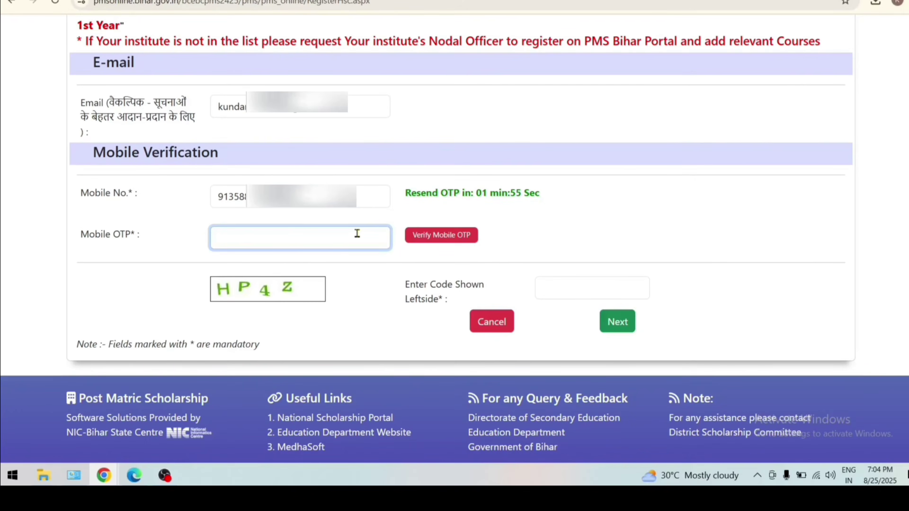
pyautogui.click(546, 284)
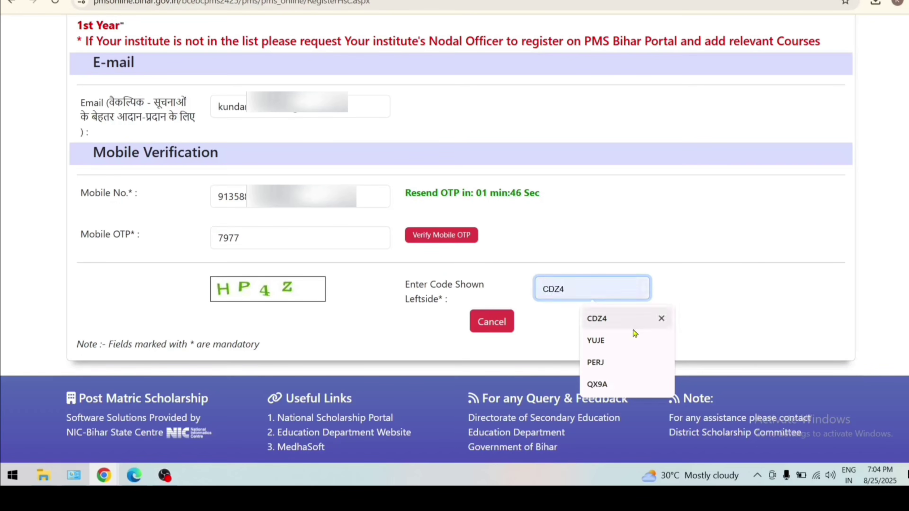
pyautogui.click(463, 235)
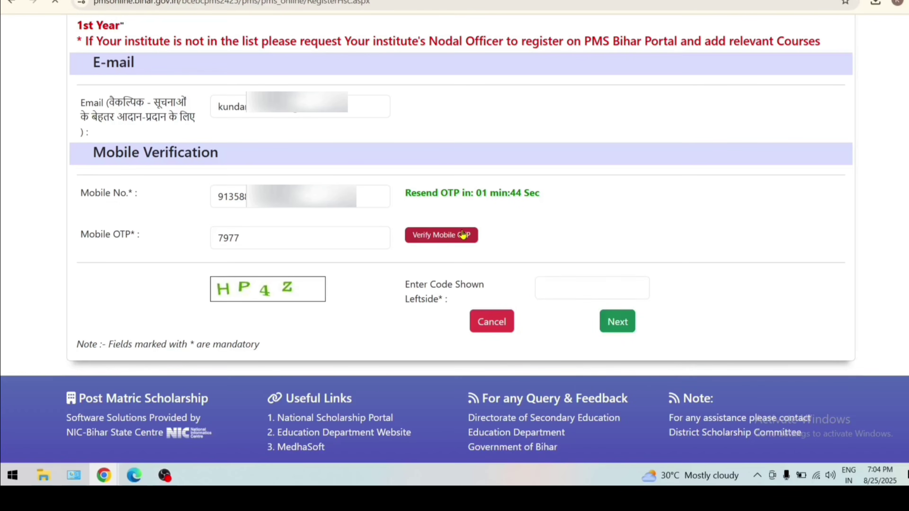
pyautogui.click(569, 285)
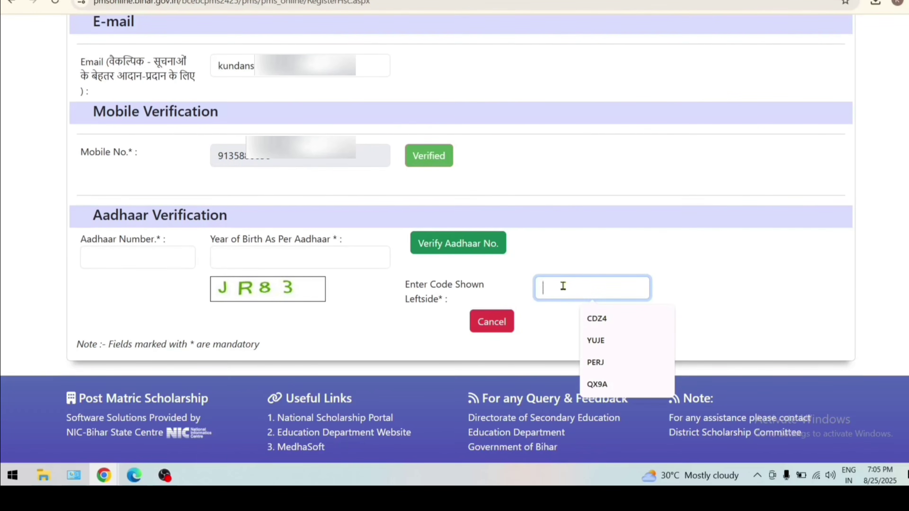
# Enter the captcha code, submit the registration details and dismiss the home district warning.
pyautogui.write('J')
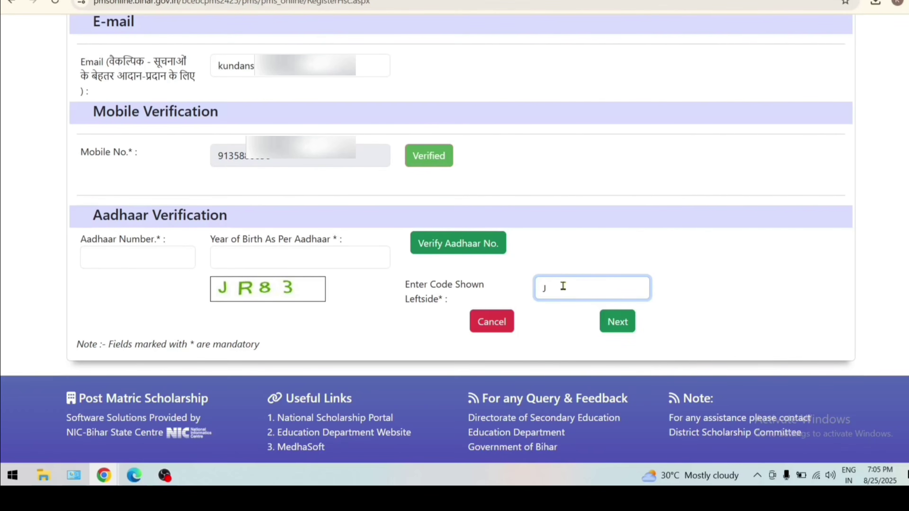
pyautogui.write('R83')
pyautogui.click(632, 323)
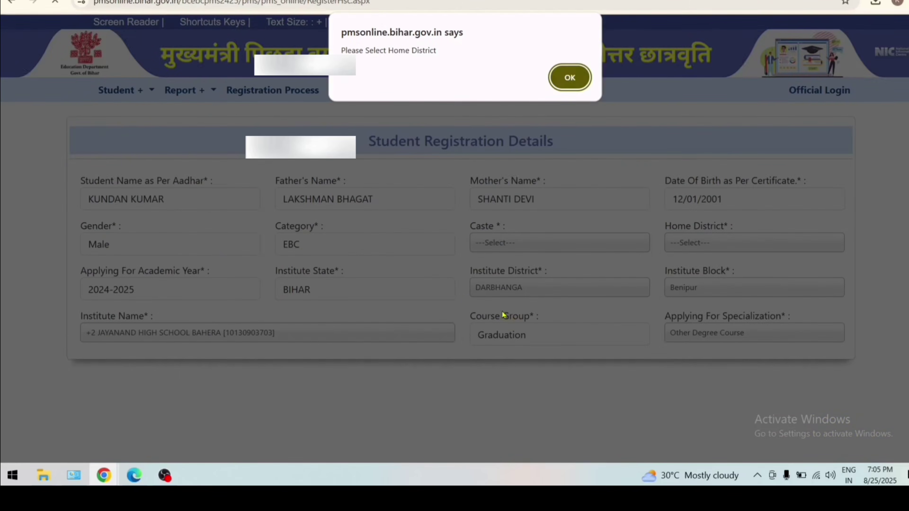
pyautogui.click(581, 84)
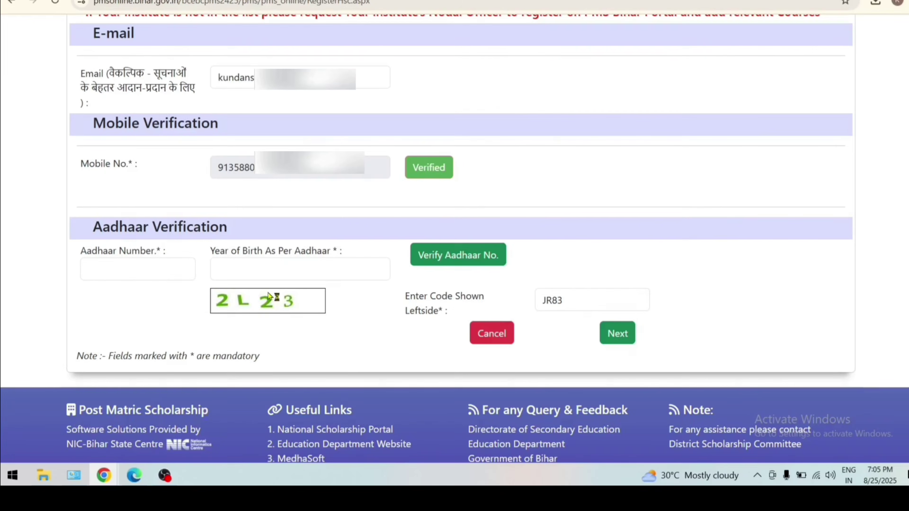
# Autofill the Aadhaar number, verify it with birth year 2001 and dismiss the warning.
pyautogui.click(175, 266)
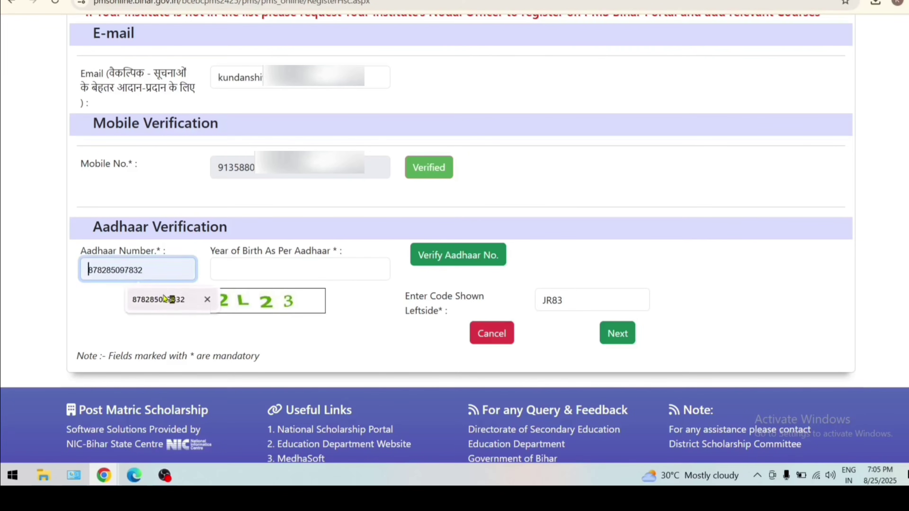
pyautogui.click(168, 311)
pyautogui.click(286, 273)
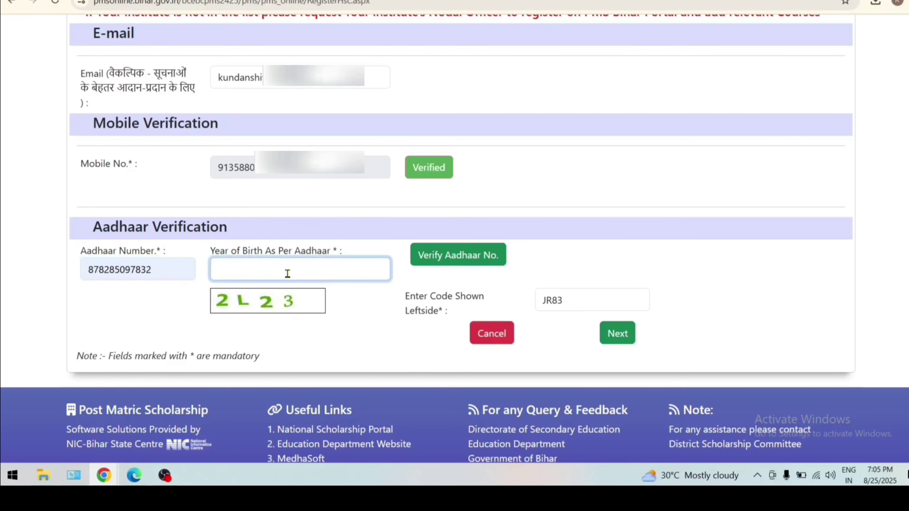
pyautogui.write('2001')
pyautogui.click(436, 263)
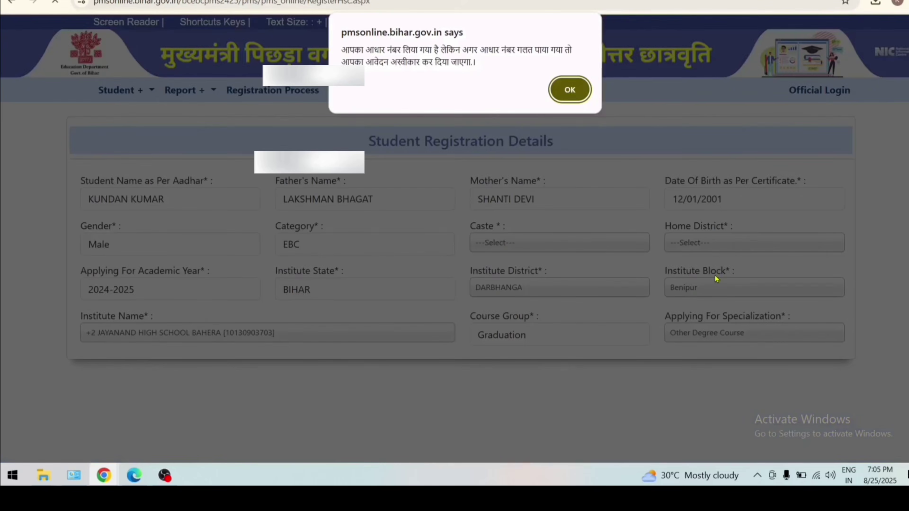
pyautogui.click(570, 90)
# Set the caste to Barai, Tamoli (Chaurasia).
pyautogui.scroll(-2, 436, 192)
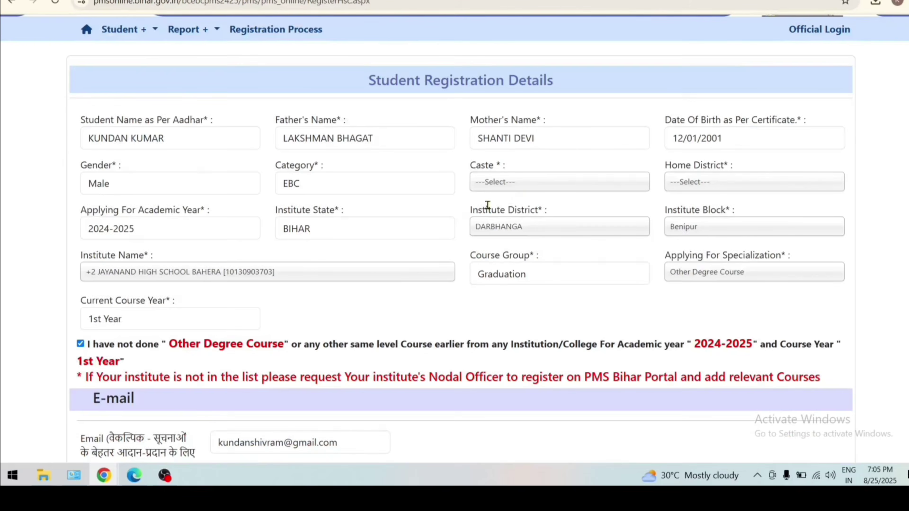
pyautogui.click(540, 181)
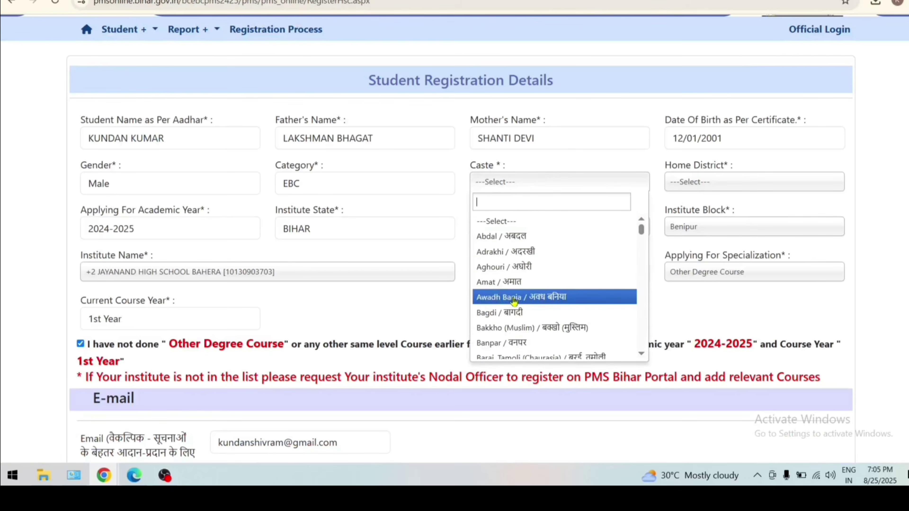
pyautogui.scroll(-3, 508, 294)
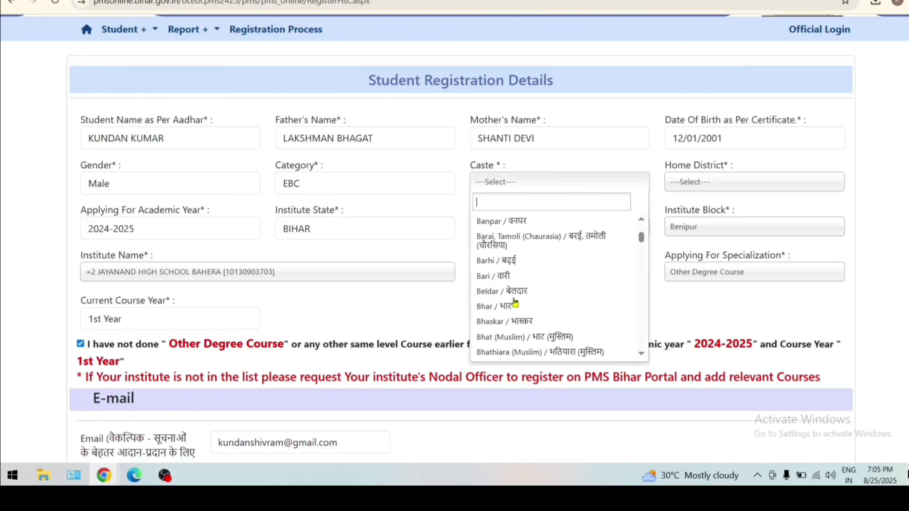
pyautogui.click(543, 241)
# Set the home district to DARBHANGA, correcting an initial JEHANABAD pick.
pyautogui.click(720, 182)
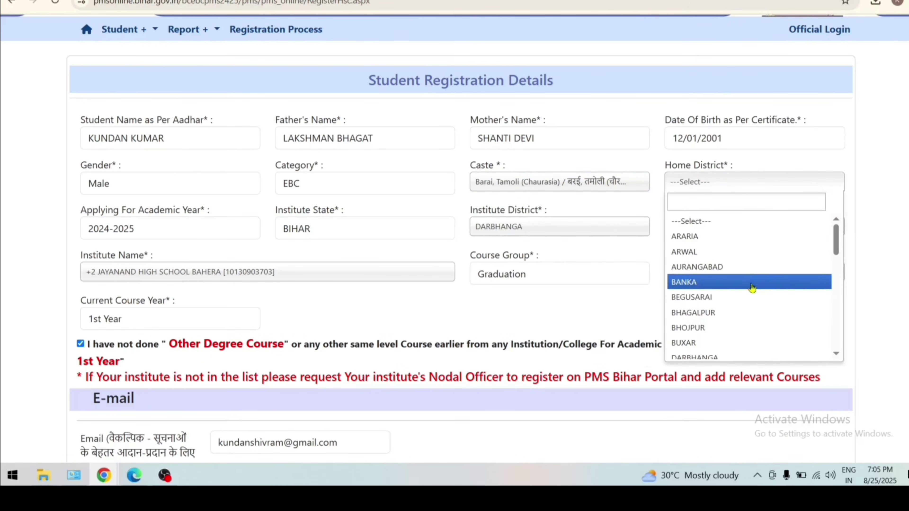
pyautogui.scroll(-3, 748, 291)
pyautogui.scroll(-1, 706, 295)
pyautogui.click(707, 294)
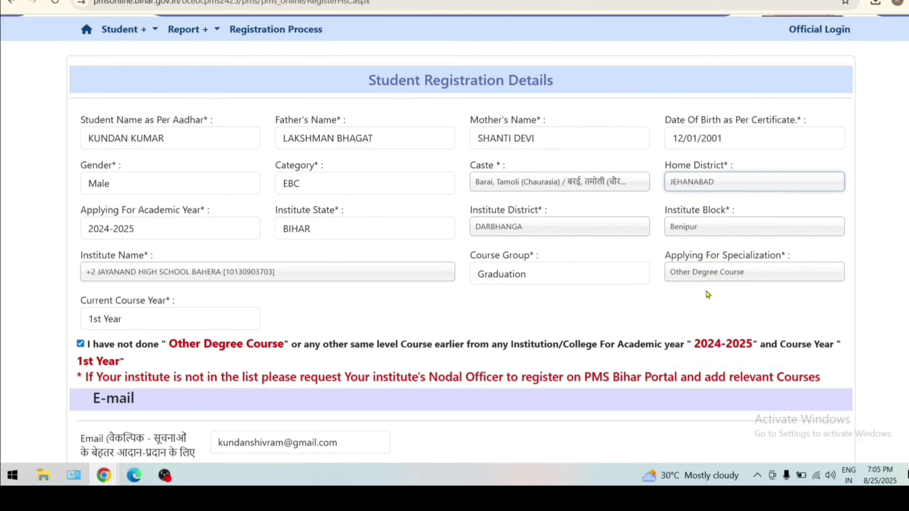
pyautogui.click(719, 183)
pyautogui.scroll(-5, 716, 311)
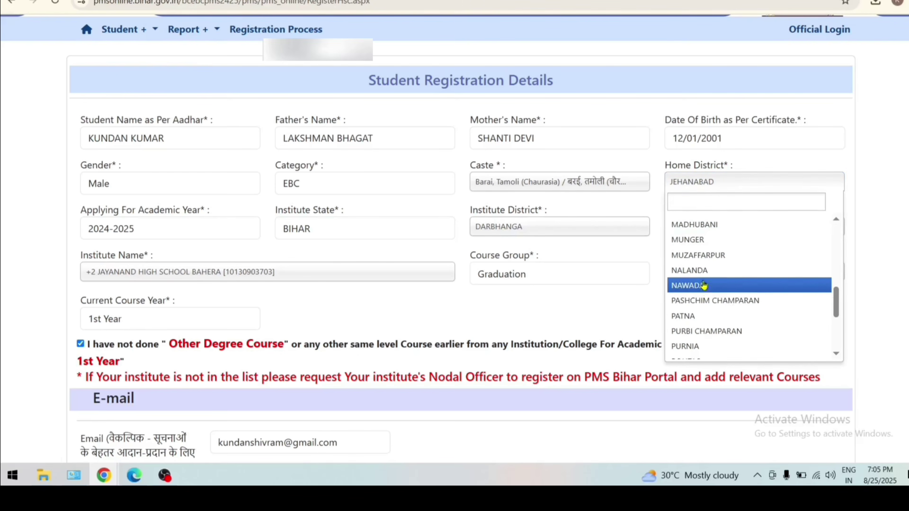
pyautogui.scroll(6, 705, 283)
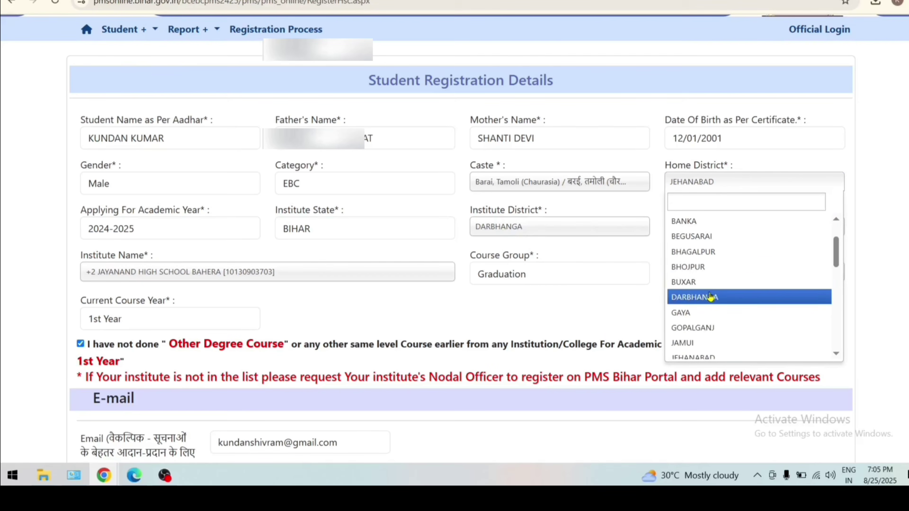
pyautogui.click(707, 297)
pyautogui.scroll(-4, 600, 285)
pyautogui.scroll(-6, 597, 281)
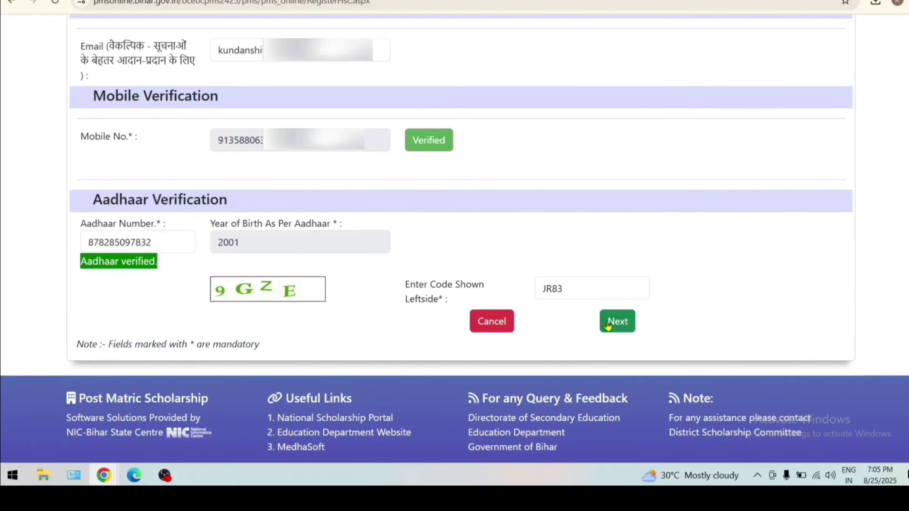
# After the captcha is rejected, replace the old code with the new captcha code.
pyautogui.click(610, 322)
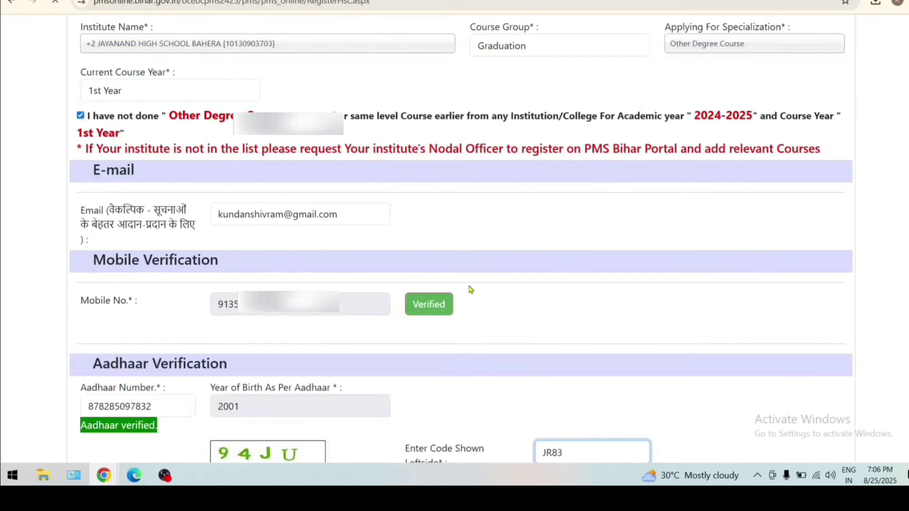
pyautogui.scroll(-5, 469, 290)
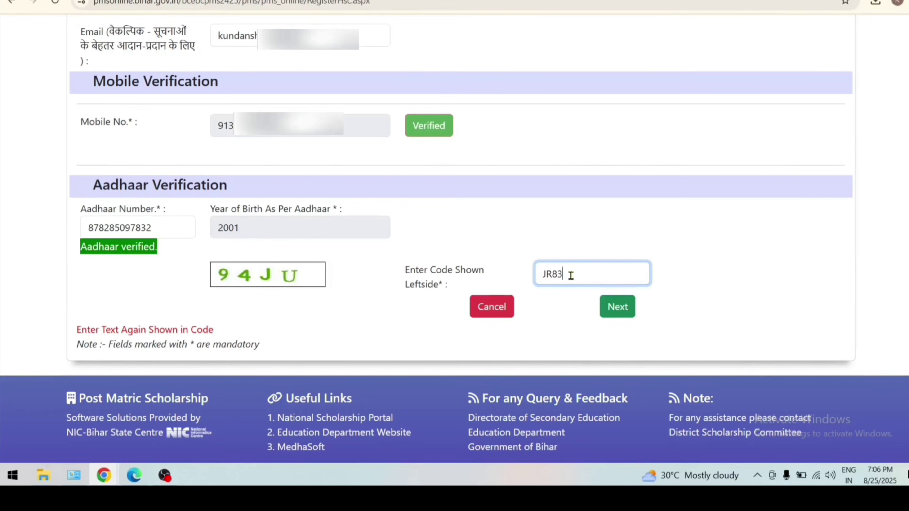
pyautogui.press('BackSpace')
pyautogui.press('BackSpace')
pyautogui.press('BackSpace')
pyautogui.press('BackSpace')
pyautogui.write('94JU')
# Advance to certificate details and set the residential proof issuer to RO and recipient to Self.
pyautogui.click(621, 314)
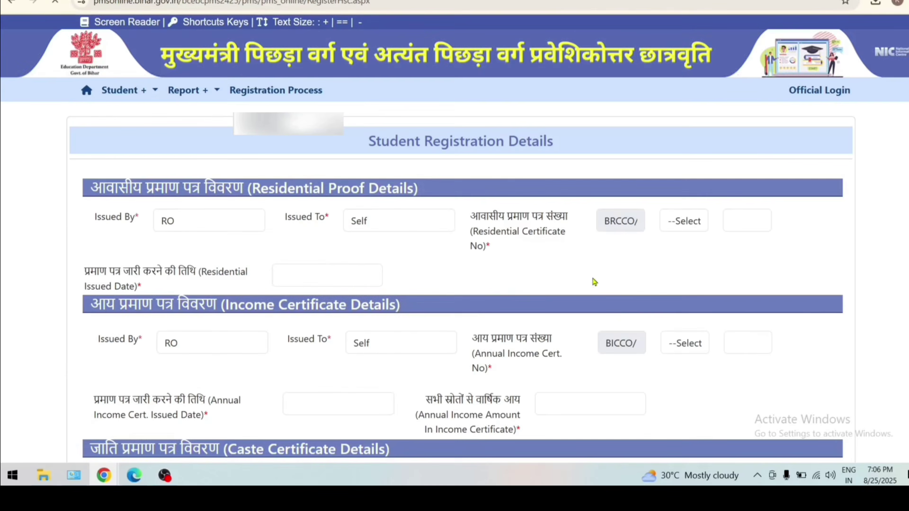
pyautogui.scroll(-2, 480, 311)
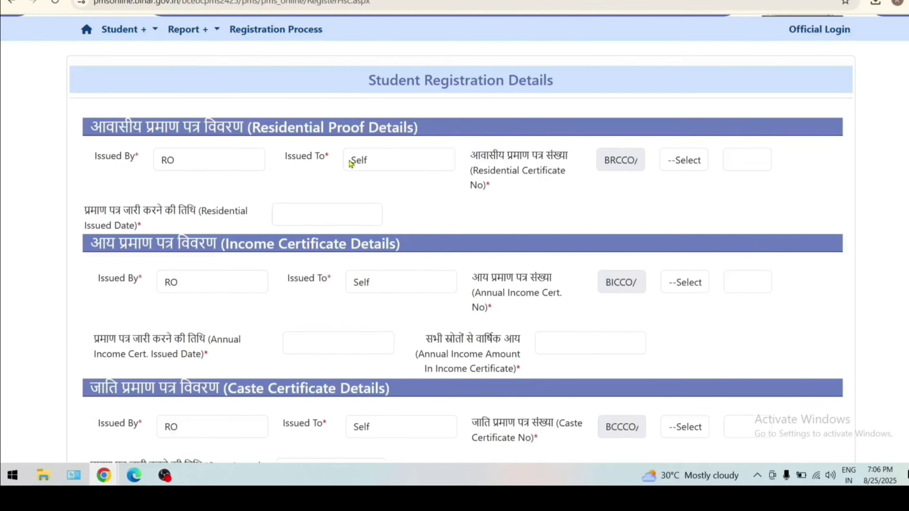
pyautogui.scroll(-5, 351, 163)
pyautogui.scroll(5, 307, 202)
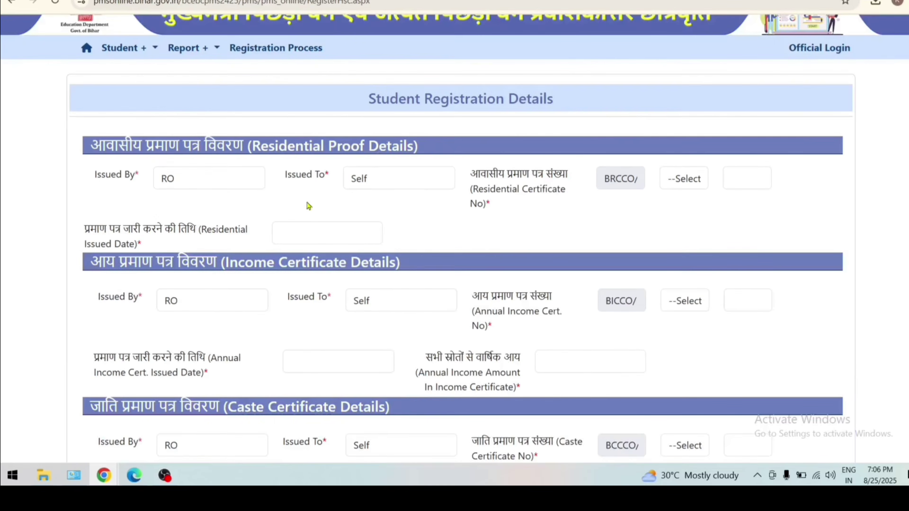
pyautogui.click(213, 178)
pyautogui.click(249, 199)
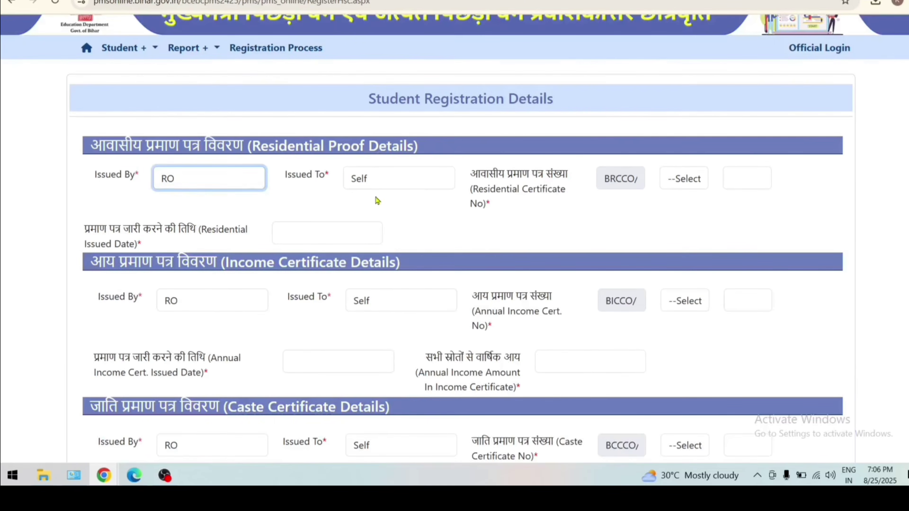
pyautogui.click(394, 183)
pyautogui.click(397, 183)
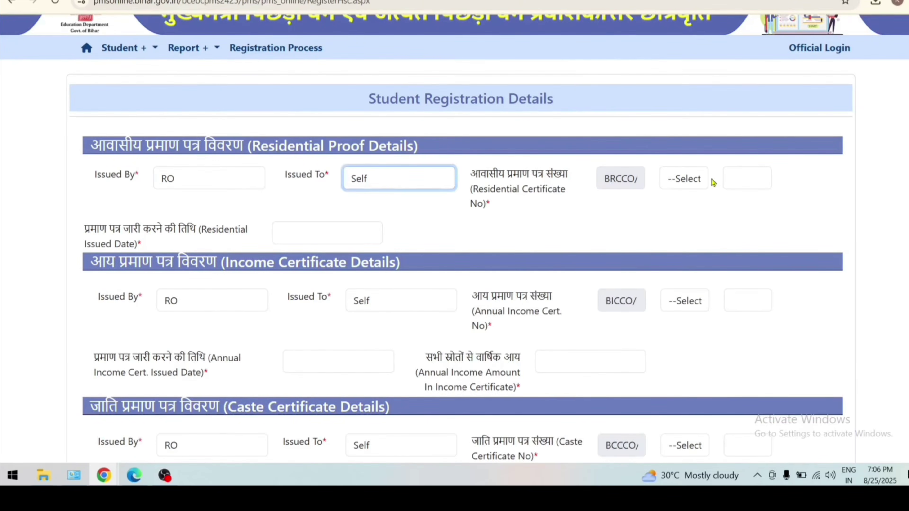
# Choose 2024/ as the residential certificate year, then bring up the caste certificate PDF.
pyautogui.click(699, 182)
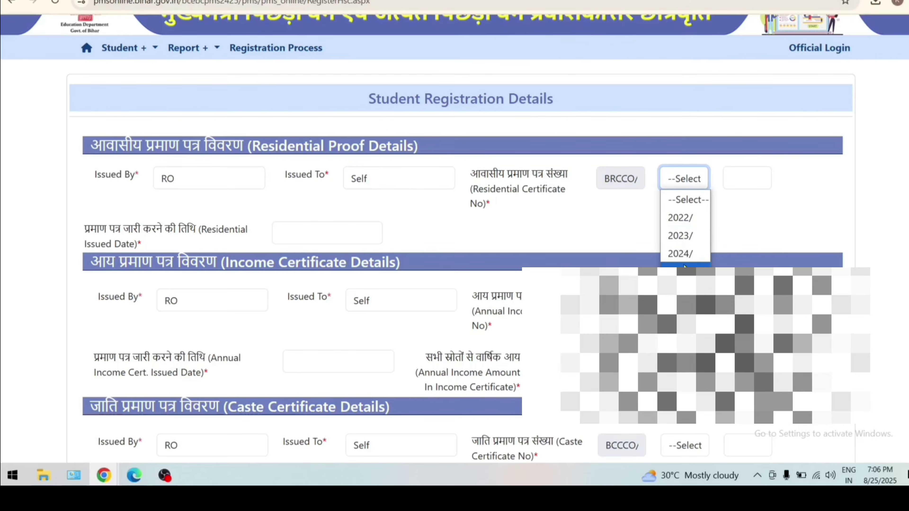
pyautogui.click(680, 254)
pyautogui.click(731, 178)
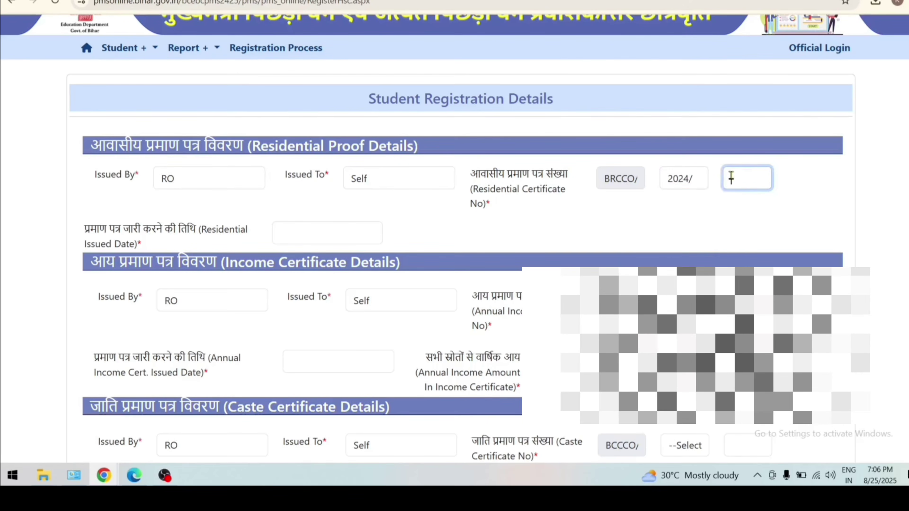
pyautogui.click(133, 480)
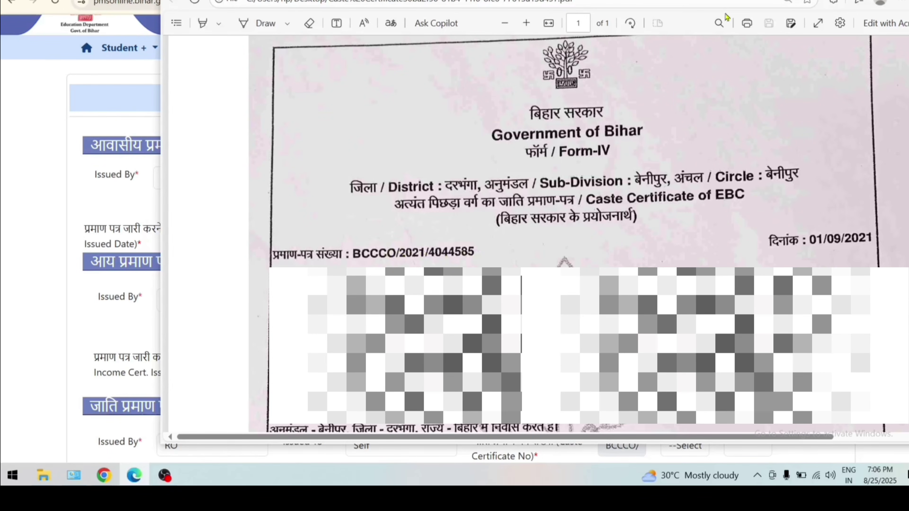
# Return to the form, open the residential issue date picker, then show the desktop.
pyautogui.hotkey('alt', 'Tab')
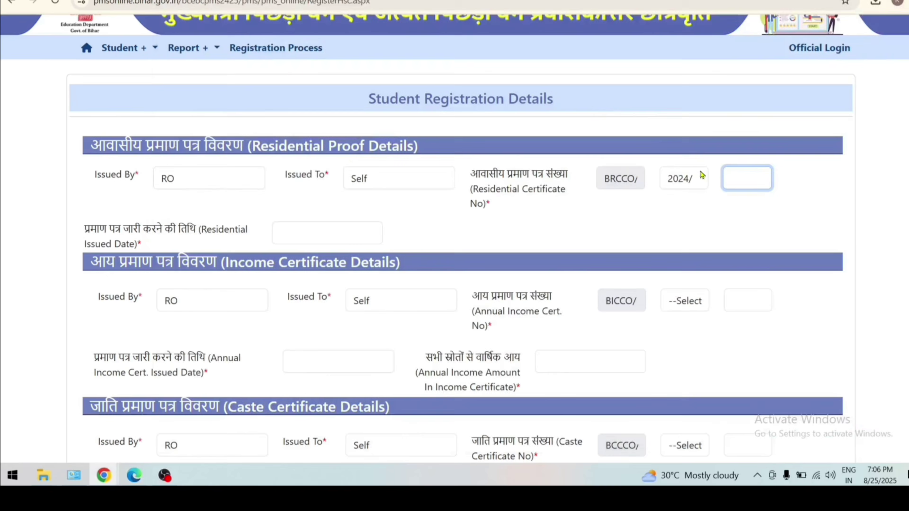
pyautogui.scroll(-2, 114, 227)
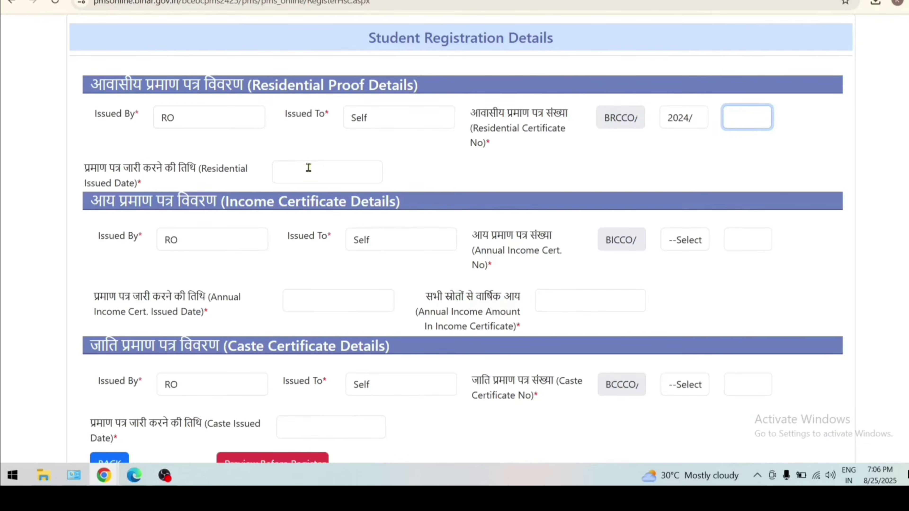
pyautogui.click(306, 171)
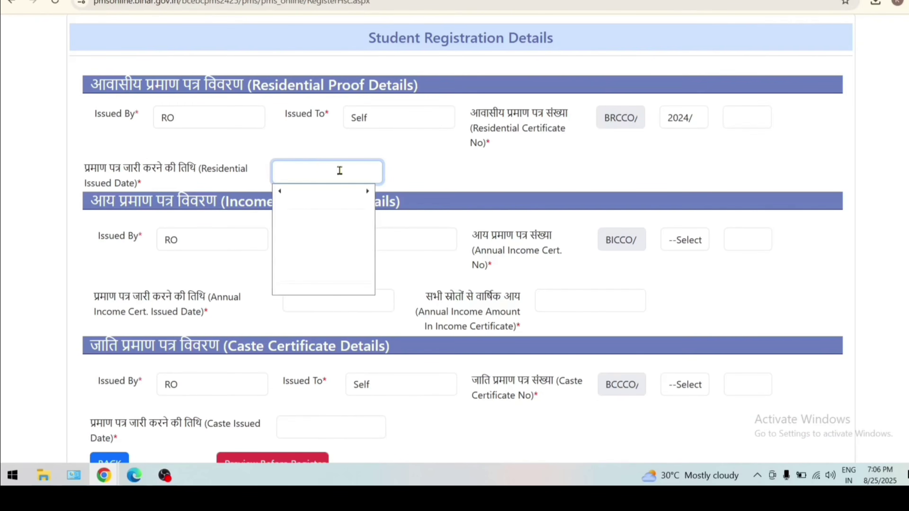
pyautogui.press('super+d')
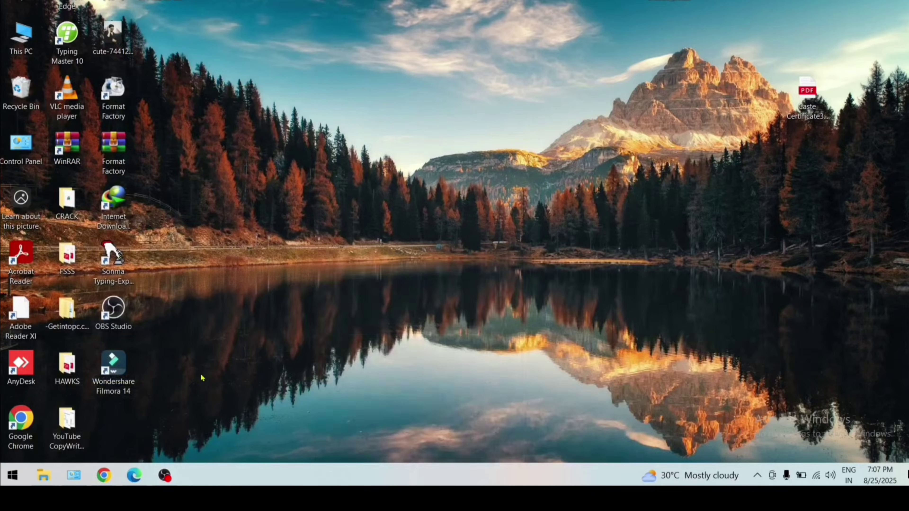
# Reopen the caste certificate PDF and scroll through it to read its number and date.
pyautogui.click(145, 475)
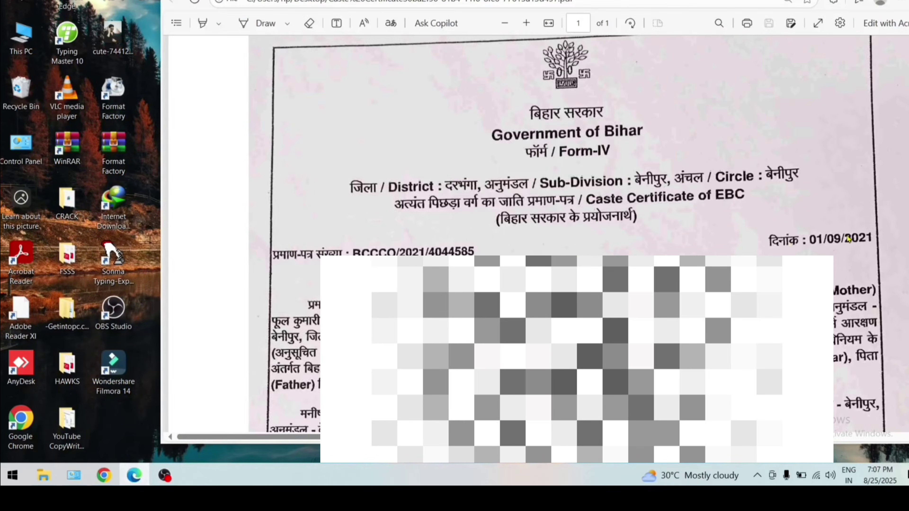
pyautogui.scroll(-5, 566, 233)
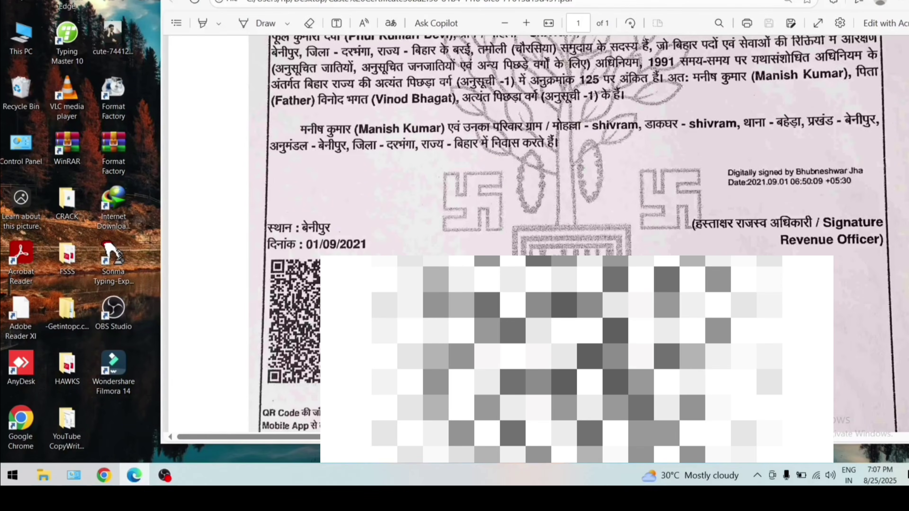
pyautogui.scroll(-2, 794, 144)
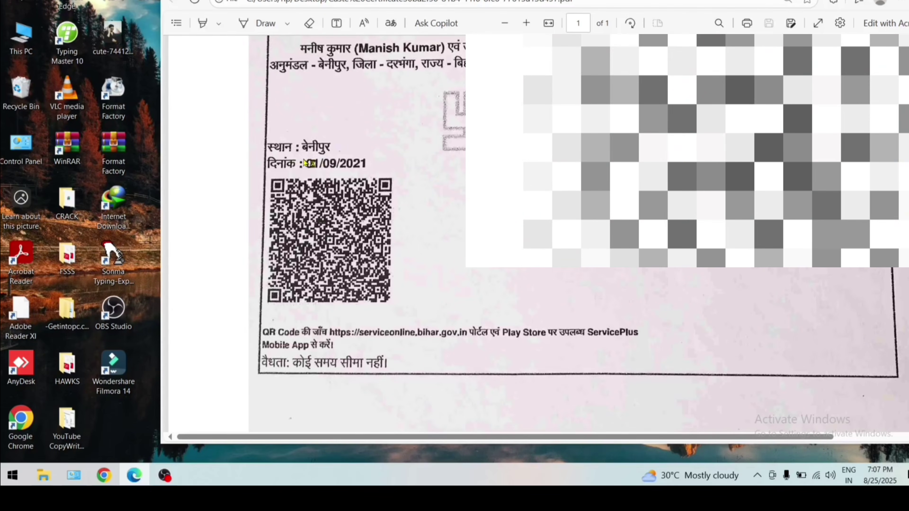
pyautogui.scroll(12, 372, 150)
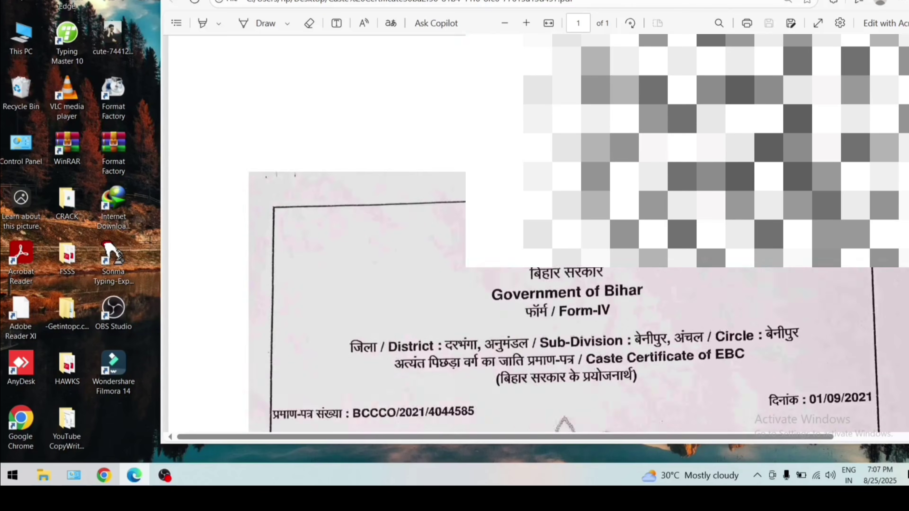
pyautogui.scroll(-6, 358, 233)
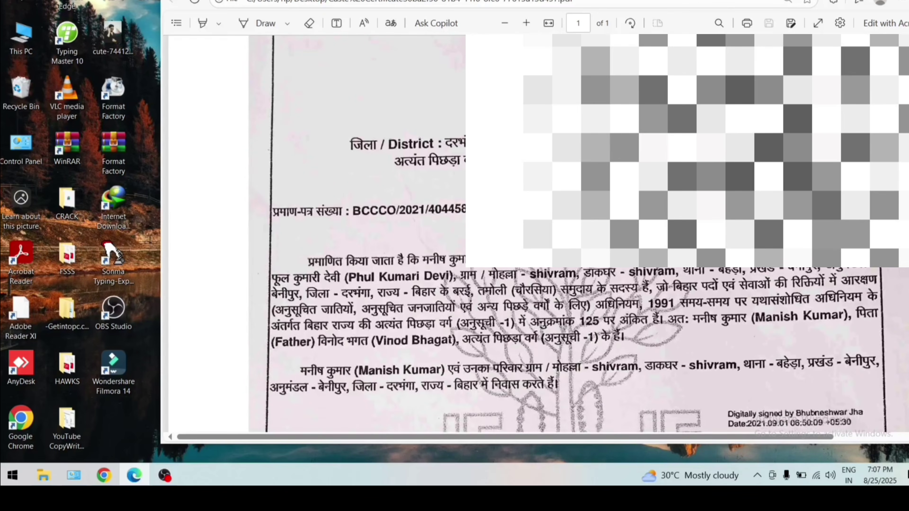
pyautogui.scroll(-10, 437, 197)
pyautogui.scroll(8, 437, 197)
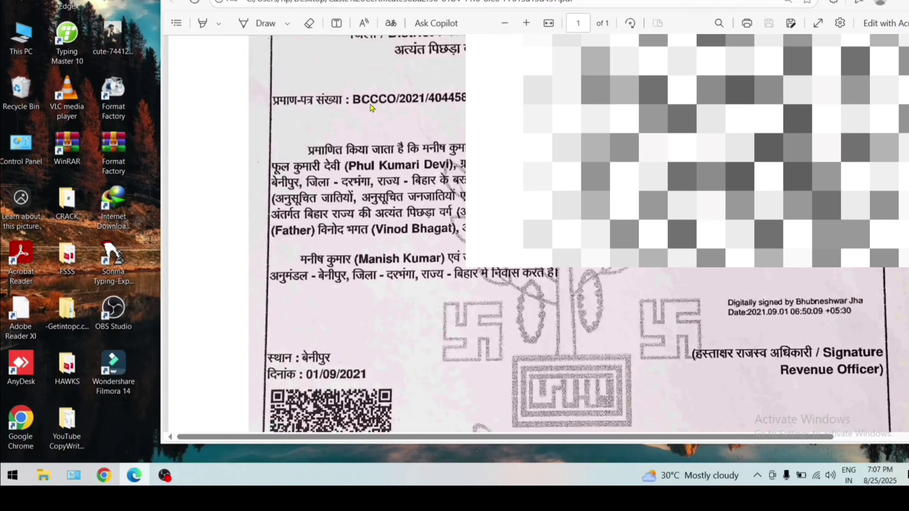
pyautogui.scroll(-6, 365, 188)
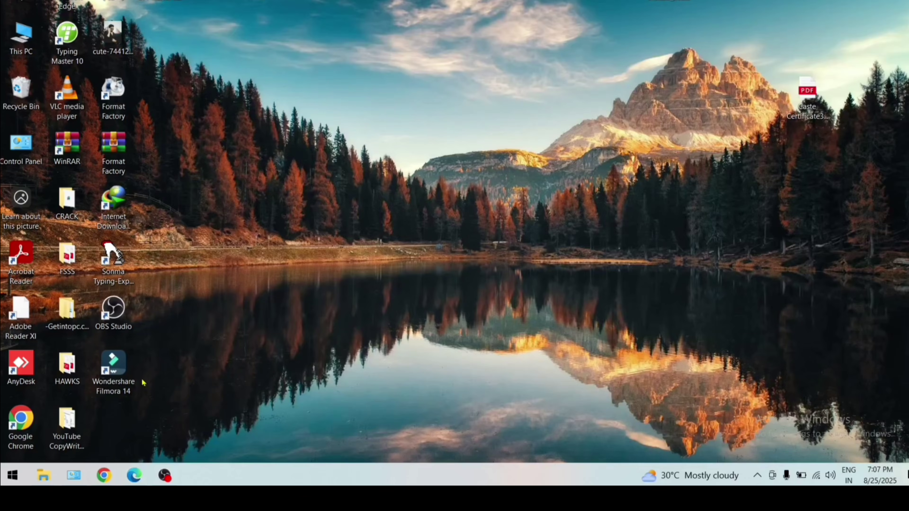
# Back in the form, set the income certificate year to 2024/ and issue date 09/06/2025.
pyautogui.moveTo(104, 482)
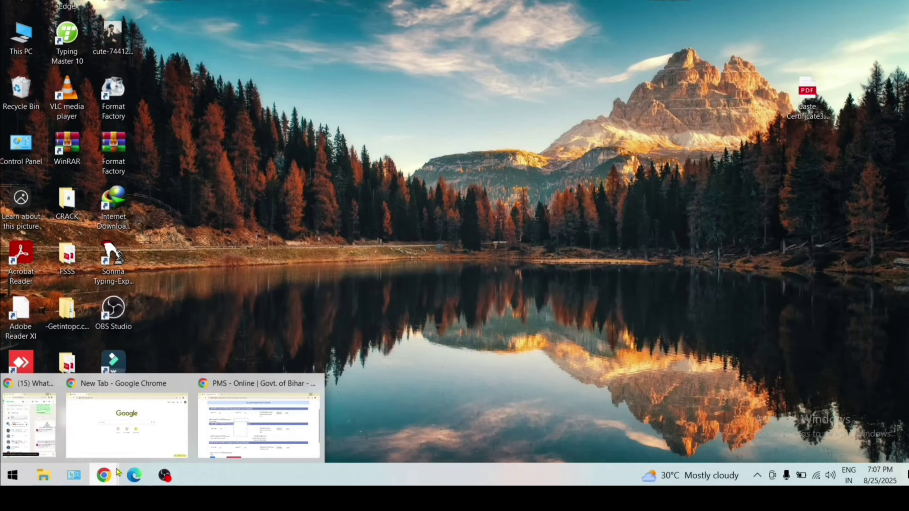
pyautogui.click(243, 423)
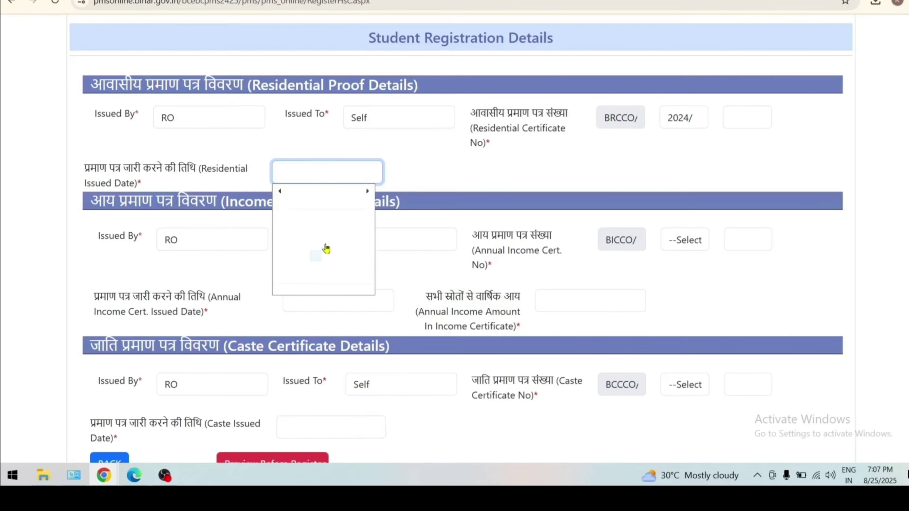
pyautogui.scroll(-2, 327, 248)
pyautogui.click(231, 205)
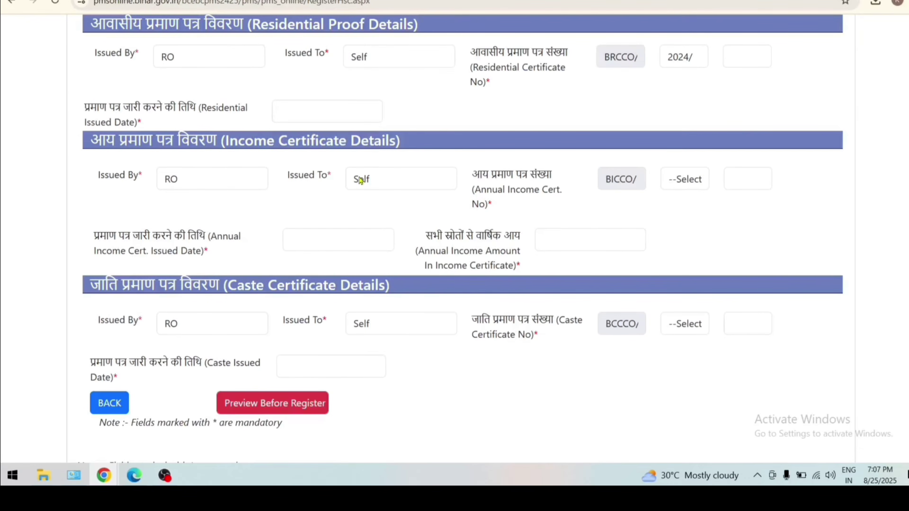
pyautogui.click(699, 179)
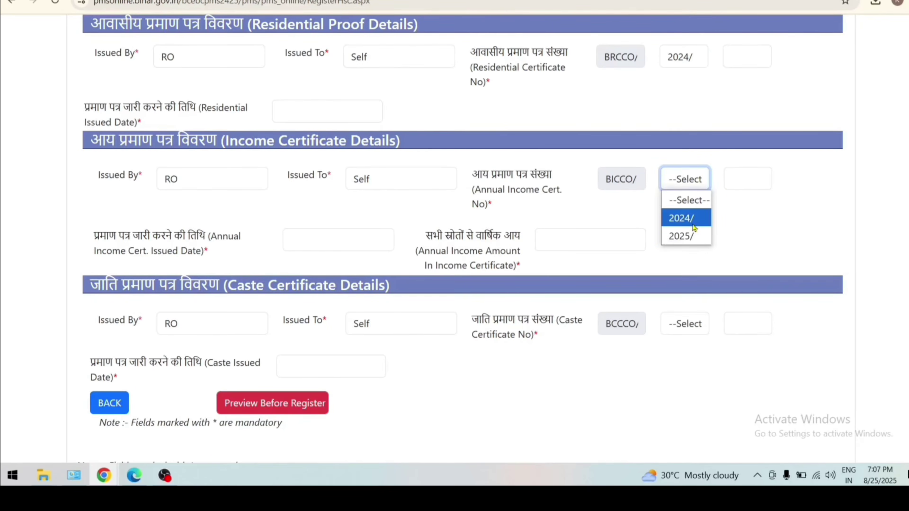
pyautogui.click(692, 218)
pyautogui.click(745, 178)
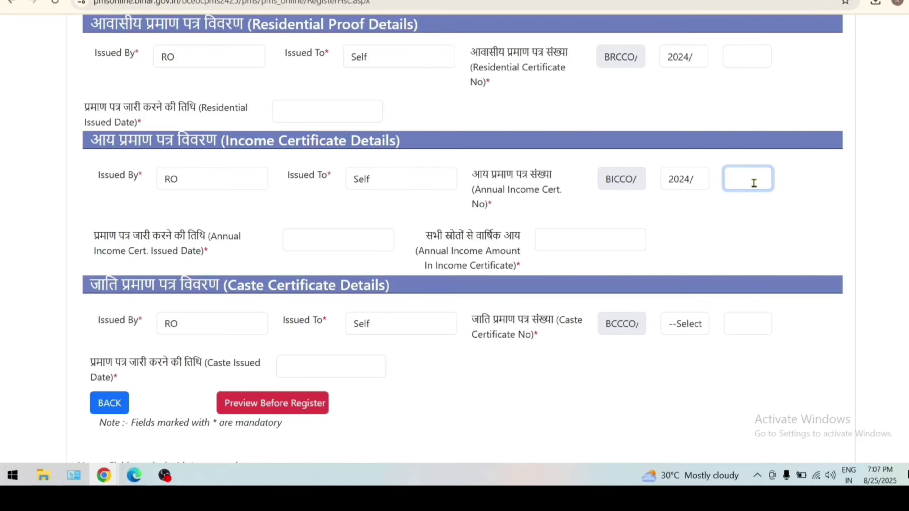
pyautogui.scroll(-3, 754, 183)
pyautogui.click(331, 122)
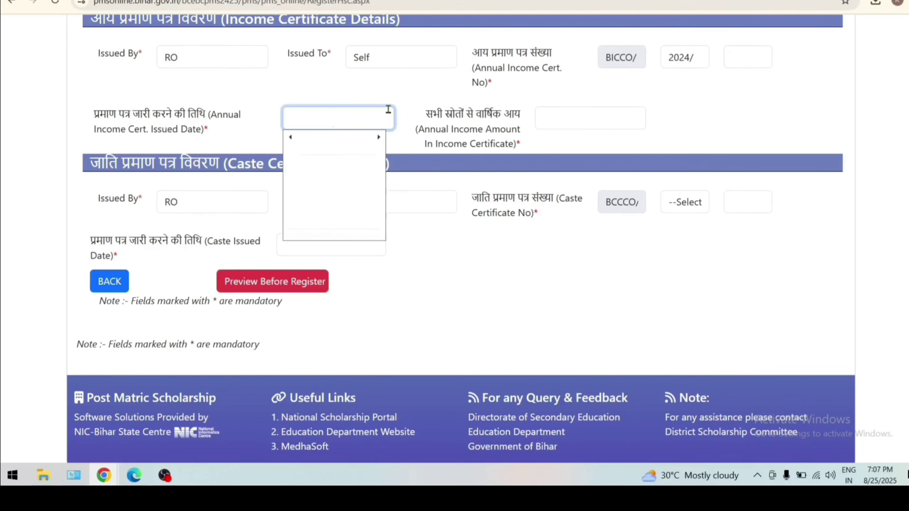
# Enter the annual income as 90000, removing the extra digits typed.
pyautogui.click(604, 116)
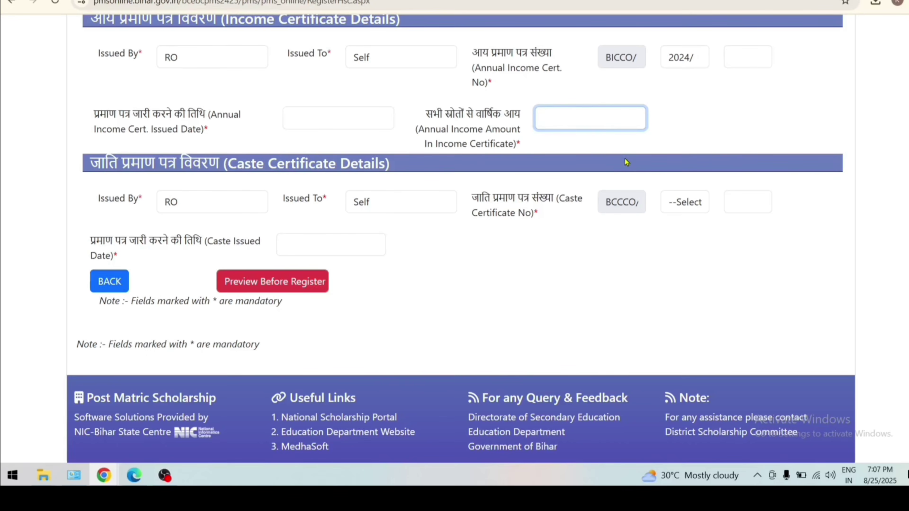
pyautogui.write('900252526')
pyautogui.click(682, 123)
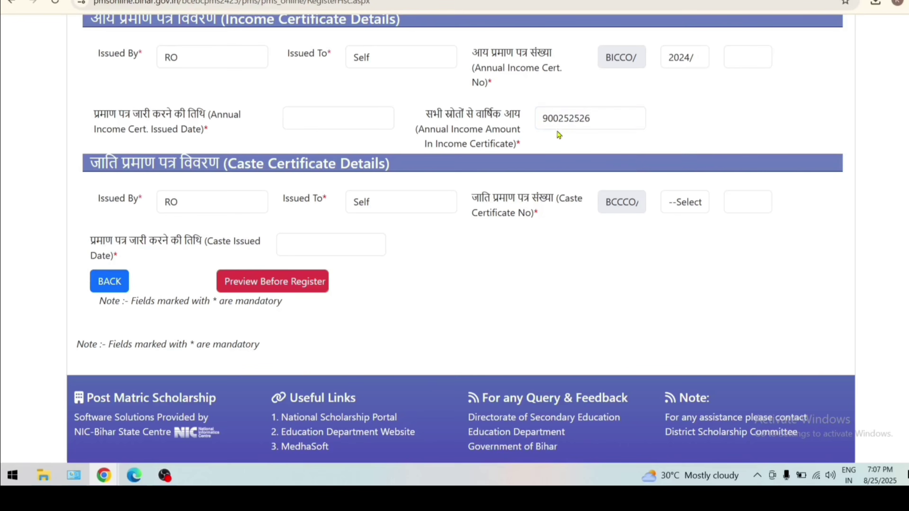
pyautogui.click(613, 122)
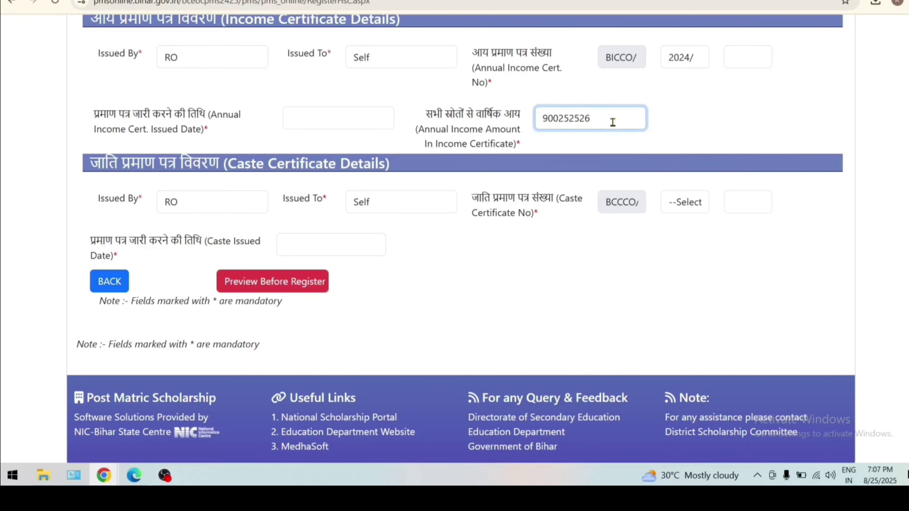
pyautogui.press('BackSpace')
# Fill the caste certificate details: issuer RO, year 2024/, issue date 12/12/2024.
pyautogui.click(226, 197)
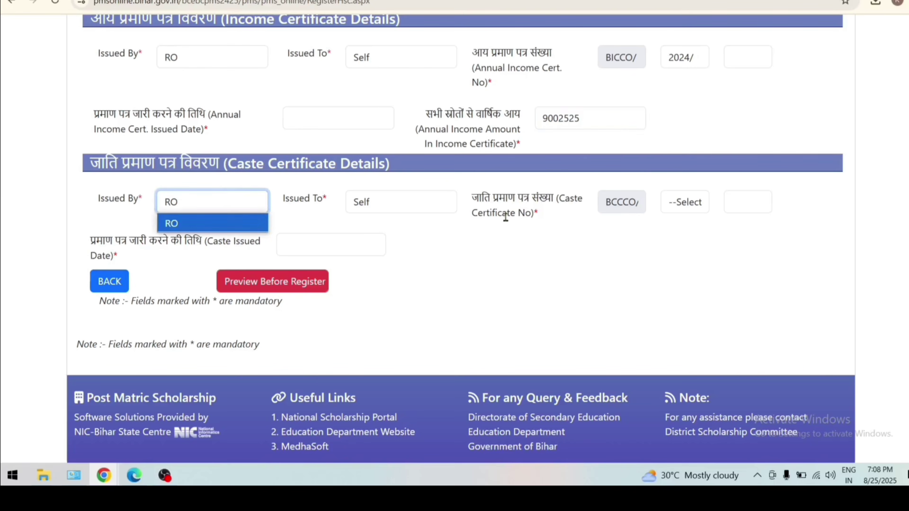
pyautogui.click(399, 209)
pyautogui.click(687, 203)
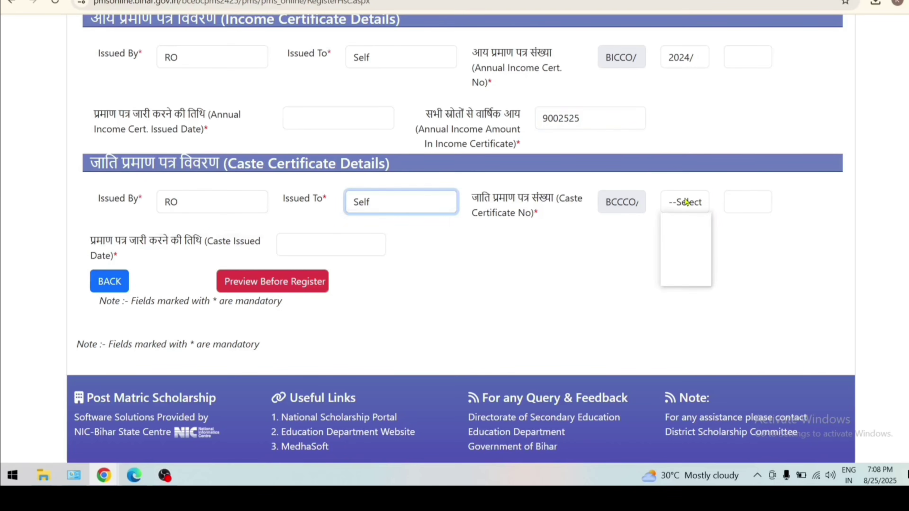
pyautogui.click(756, 206)
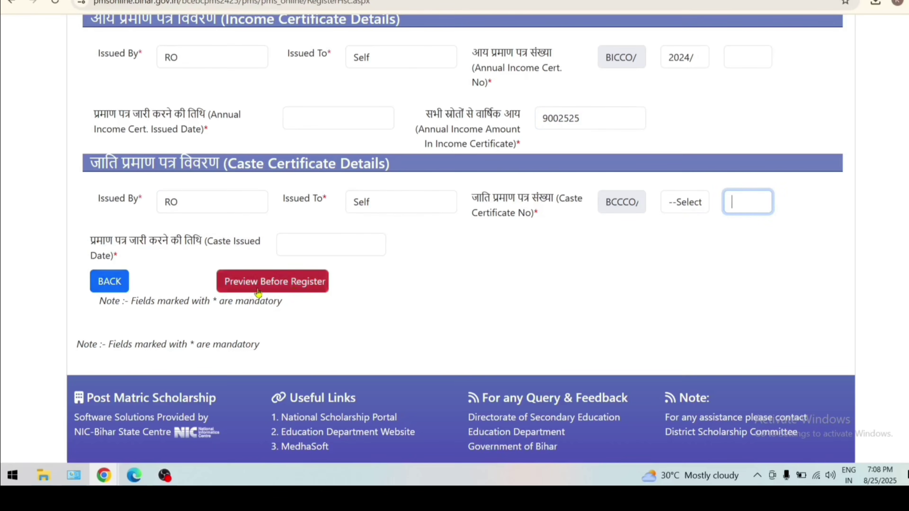
pyautogui.click(310, 245)
pyautogui.click(520, 272)
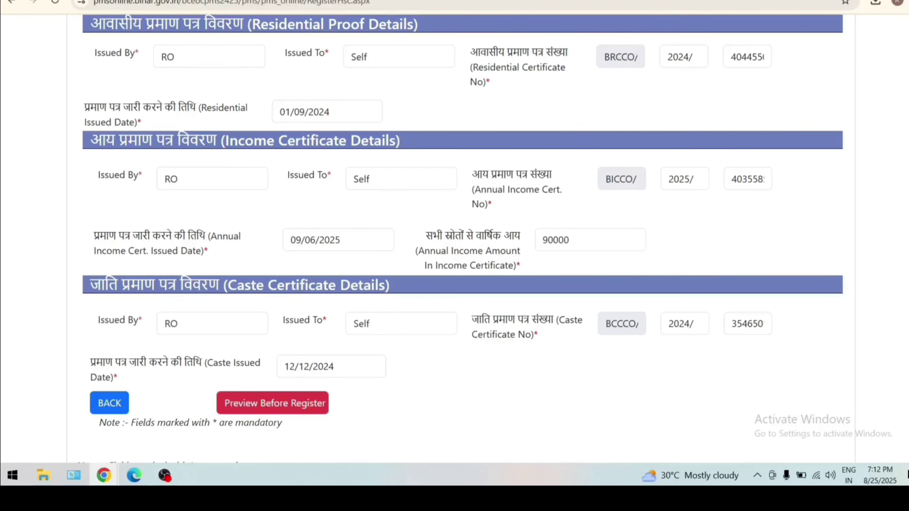
pyautogui.scroll(-3, 428, 240)
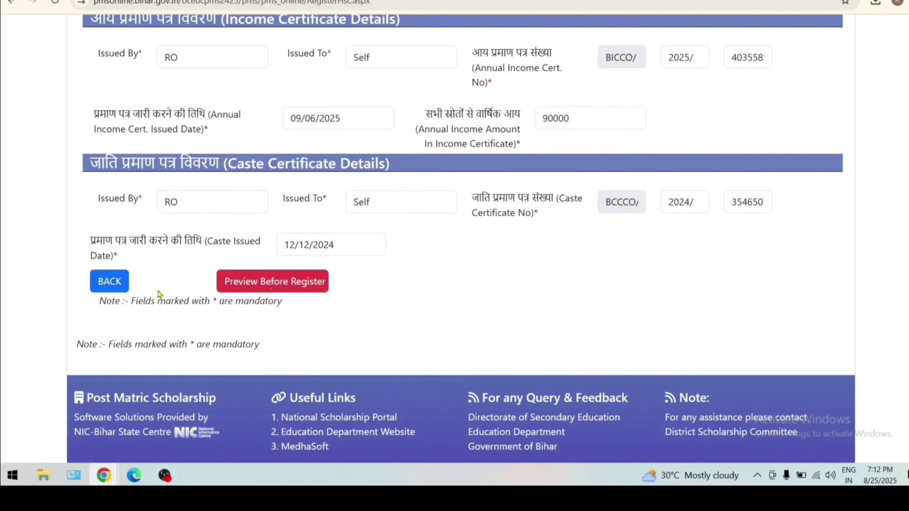
# Open Preview Before Register and review the applicant's details from name to email.
pyautogui.click(289, 287)
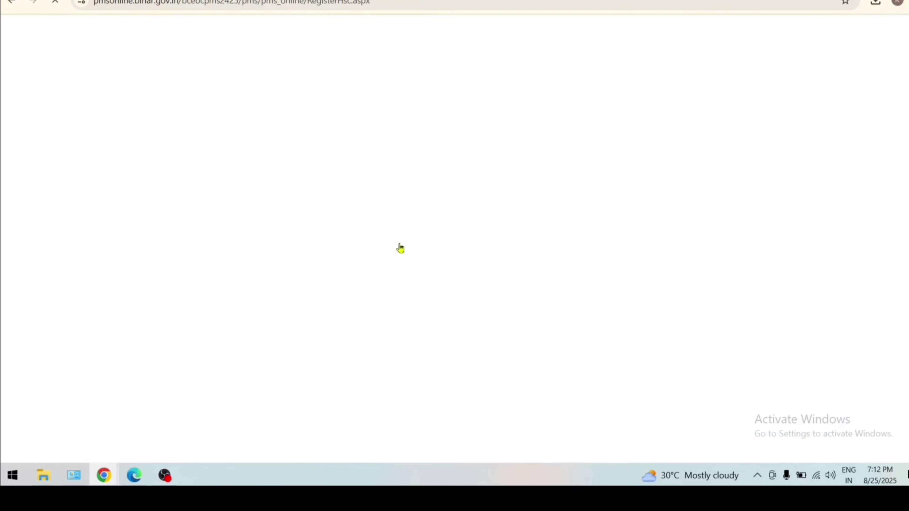
pyautogui.scroll(-4, 455, 237)
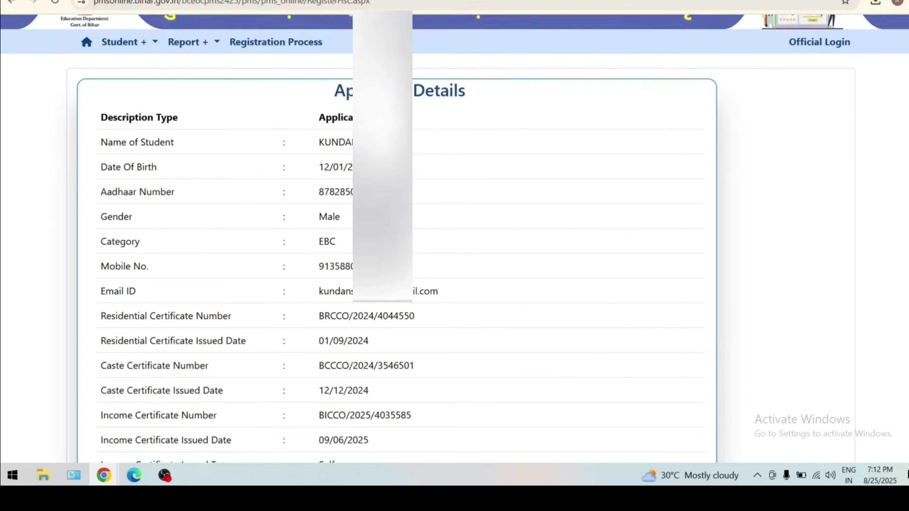
pyautogui.scroll(3, 455, 236)
pyautogui.moveTo(318, 140); pyautogui.dragTo(443, 266)
pyautogui.scroll(-5, 512, 282)
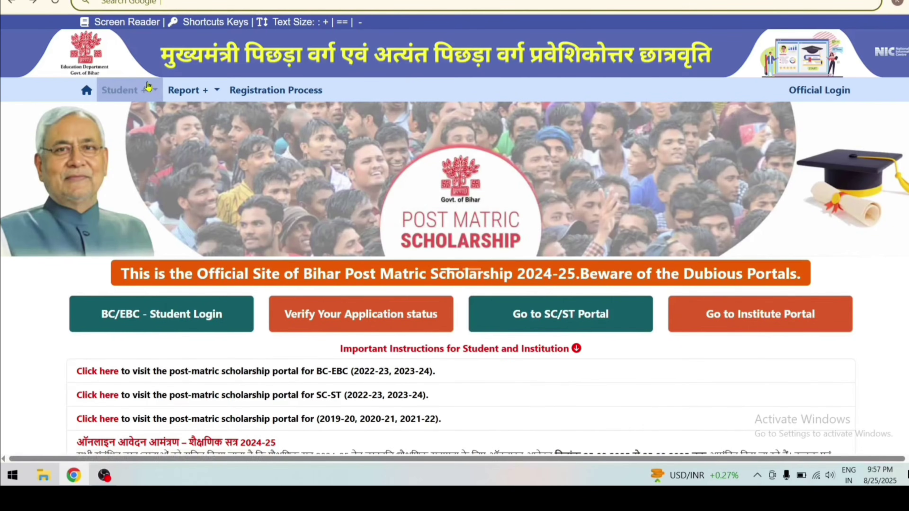
# Go to Student > Registered User Login > Login For Already Registered Students (BC-EBC 2024-25).
pyautogui.click(134, 93)
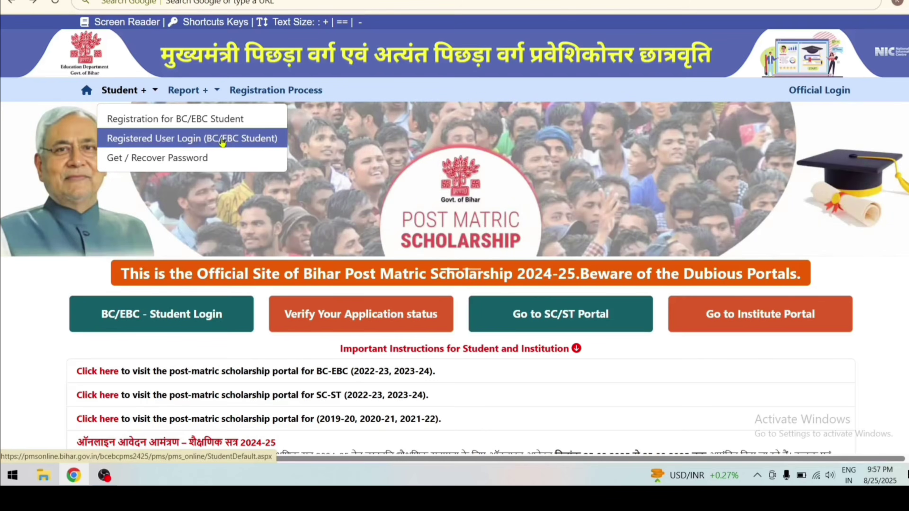
pyautogui.click(190, 145)
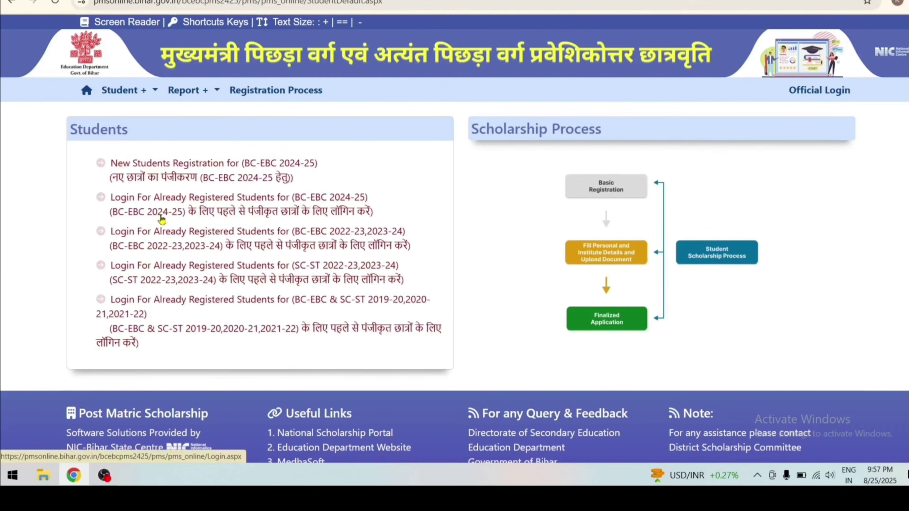
pyautogui.click(161, 218)
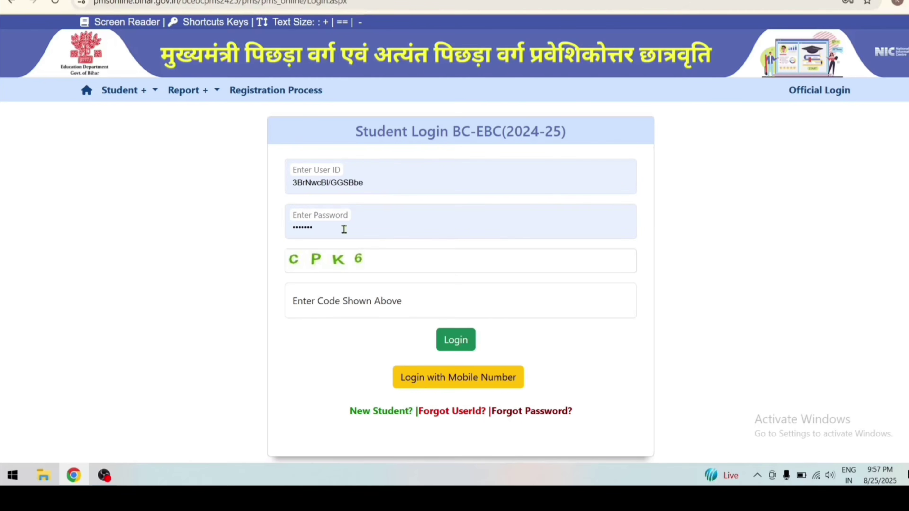
# Type the captcha code into the verification box, correcting a mistyped letter.
pyautogui.click(398, 289)
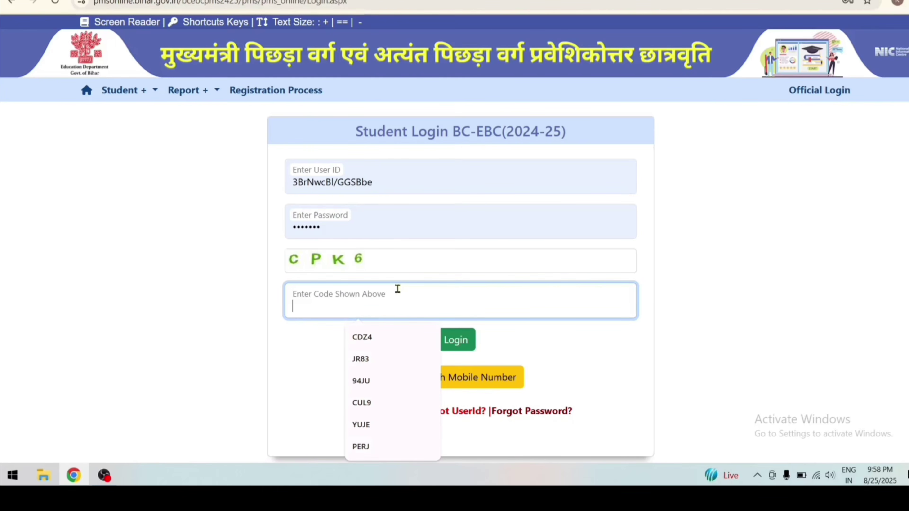
pyautogui.write('c')
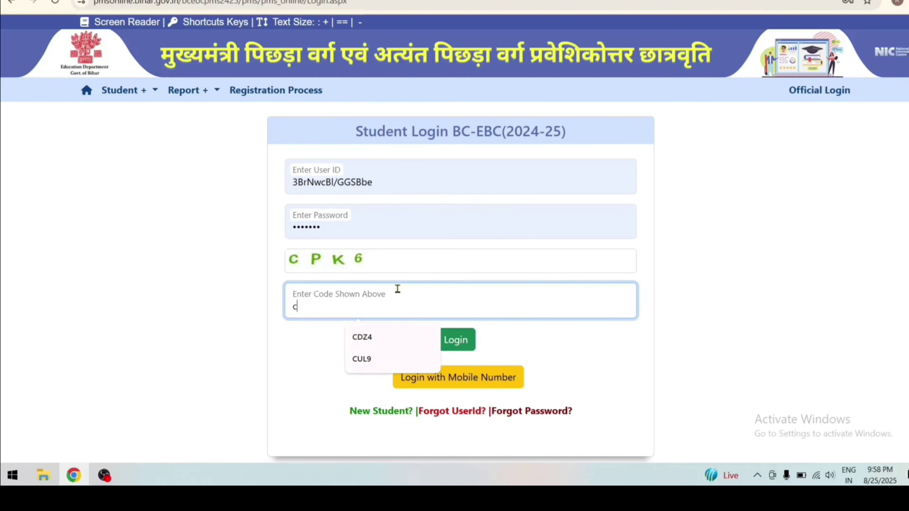
pyautogui.press('BackSpace')
pyautogui.write('CPK')
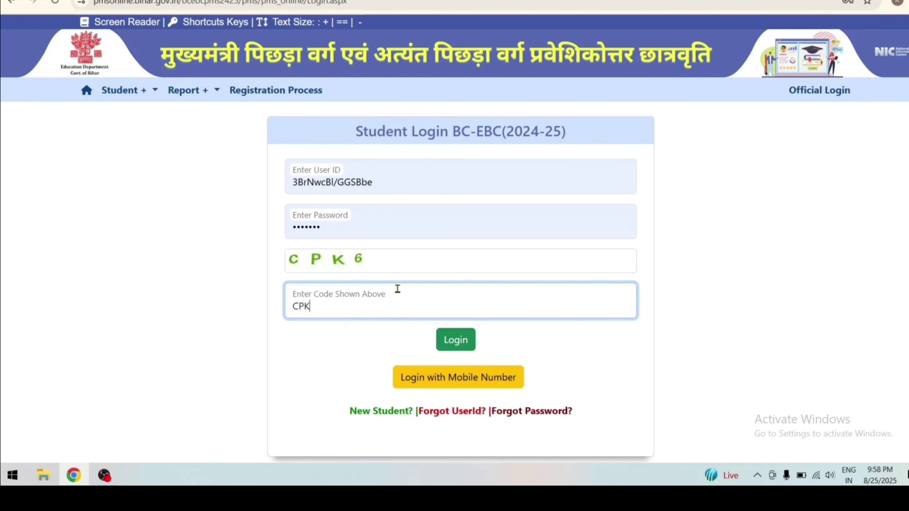
pyautogui.write('6')
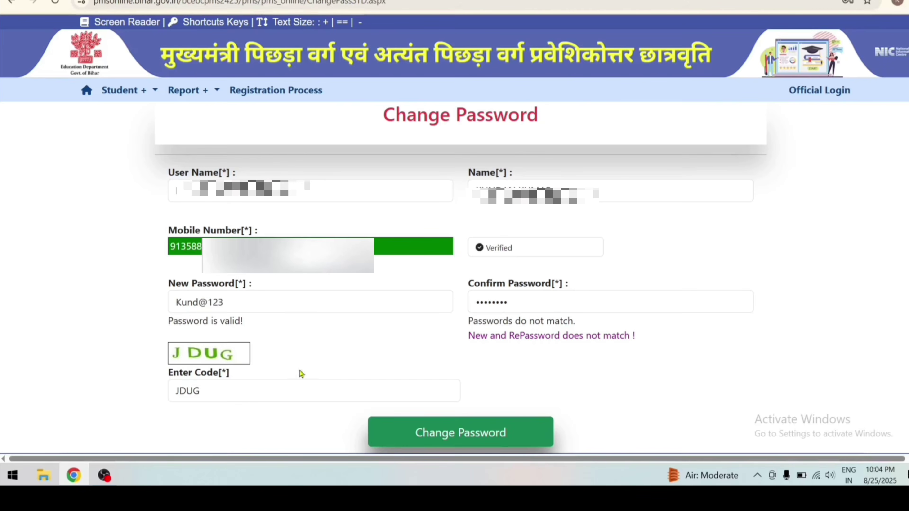
# Submit the new password change and open the BC-EBC 2024-25 registered student login.
pyautogui.click(529, 438)
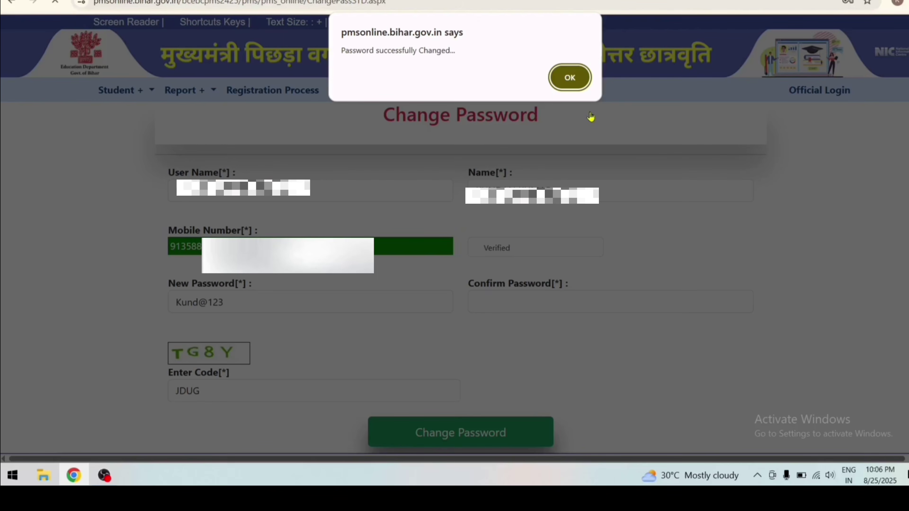
pyautogui.click(573, 79)
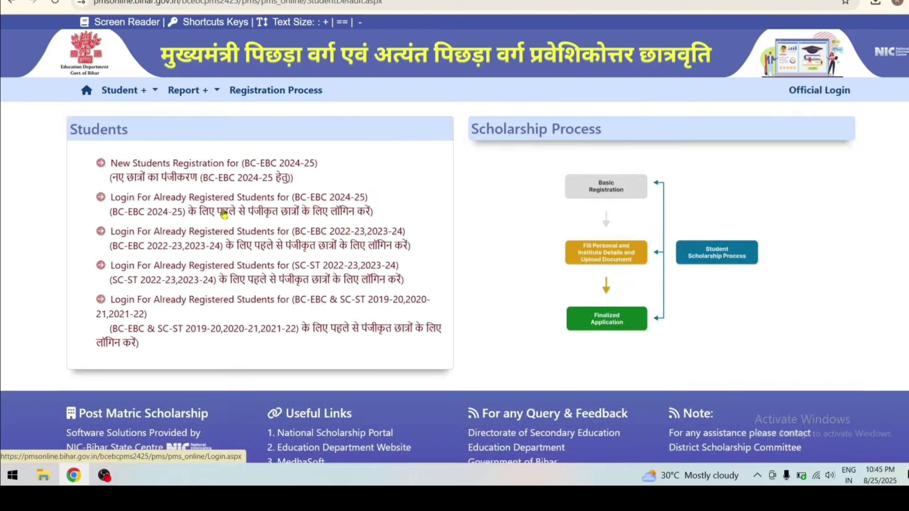
pyautogui.click(225, 214)
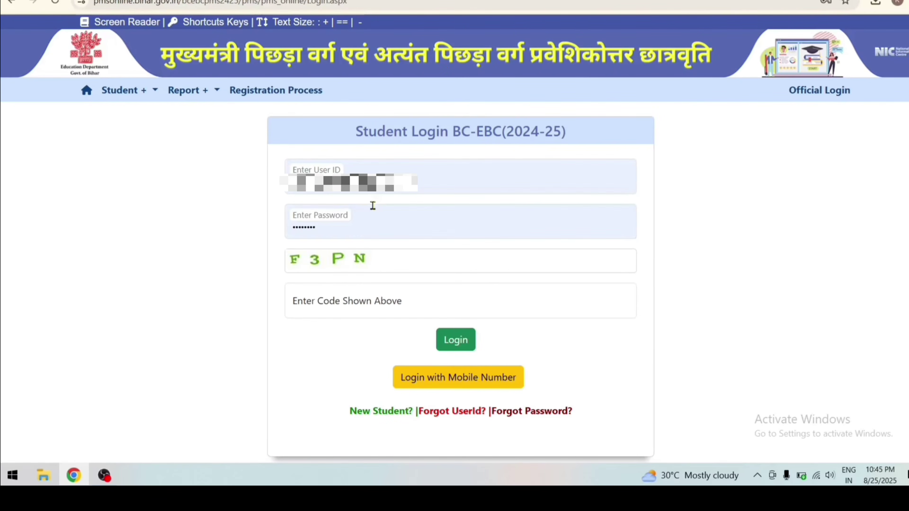
# Log in with the saved user ID and password and captcha code F3PN.
pyautogui.click(372, 190)
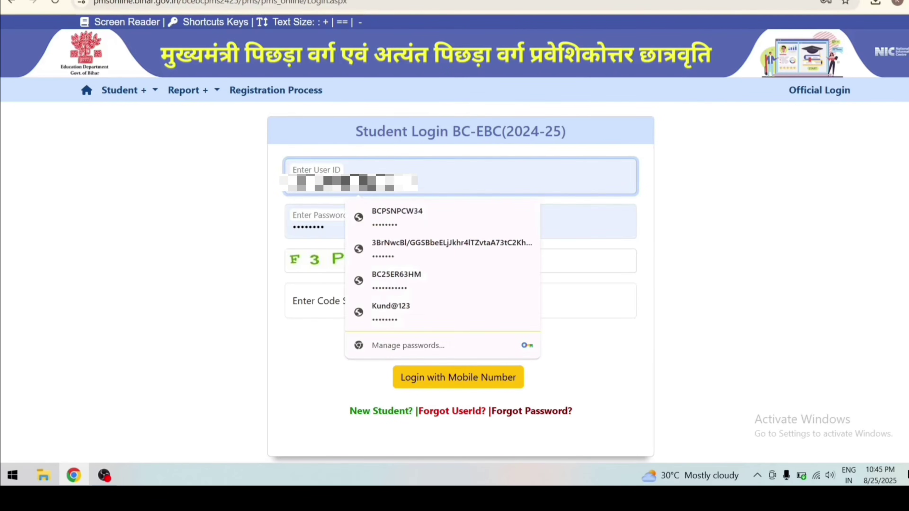
pyautogui.click(330, 221)
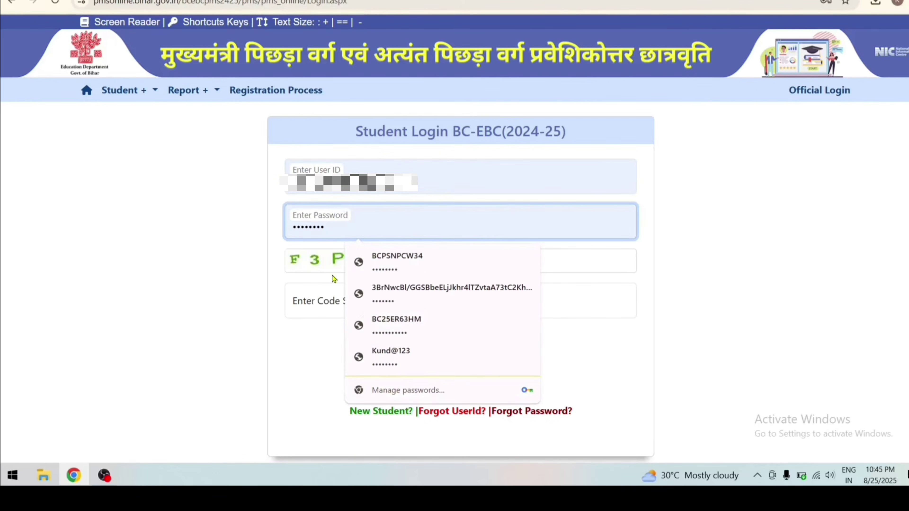
pyautogui.click(334, 288)
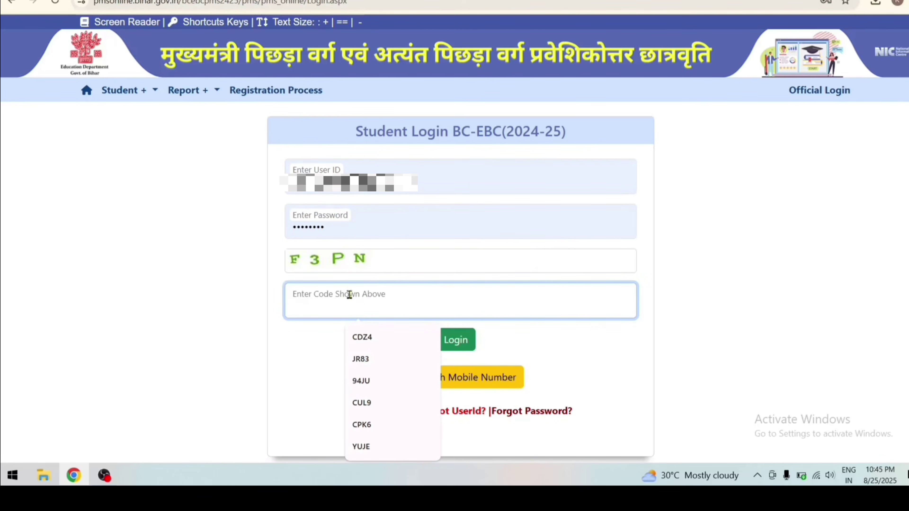
pyautogui.write('F')
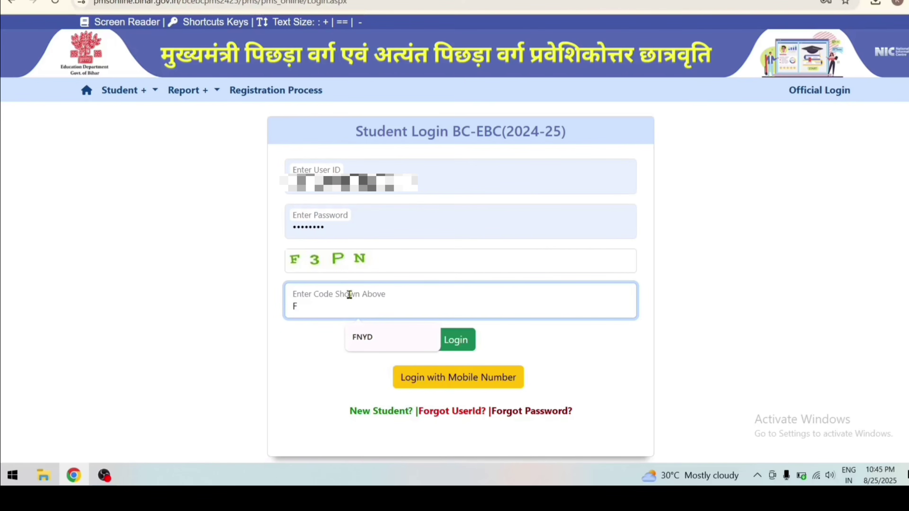
pyautogui.write('3')
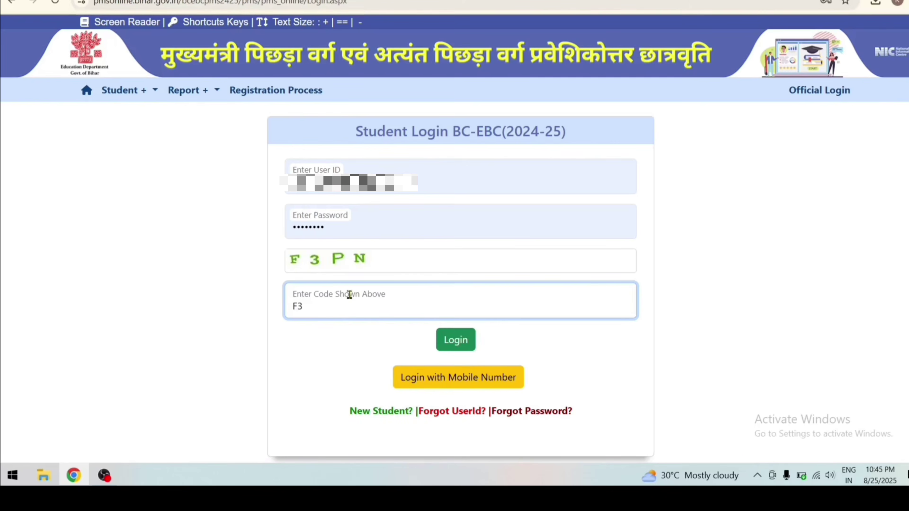
pyautogui.write('PN')
pyautogui.click(455, 340)
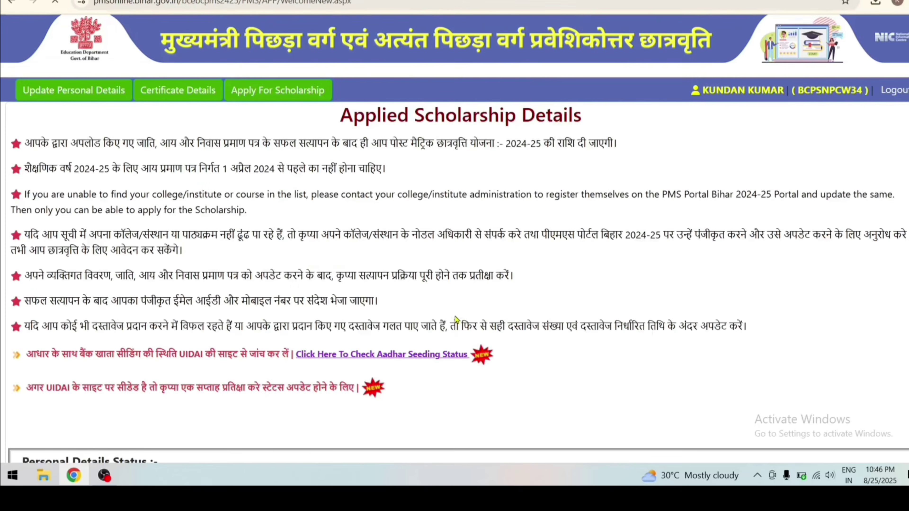
# Scroll the dashboard to check the uploads, email/mobile verification and pending certificate verification statuses.
pyautogui.scroll(-2, 457, 320)
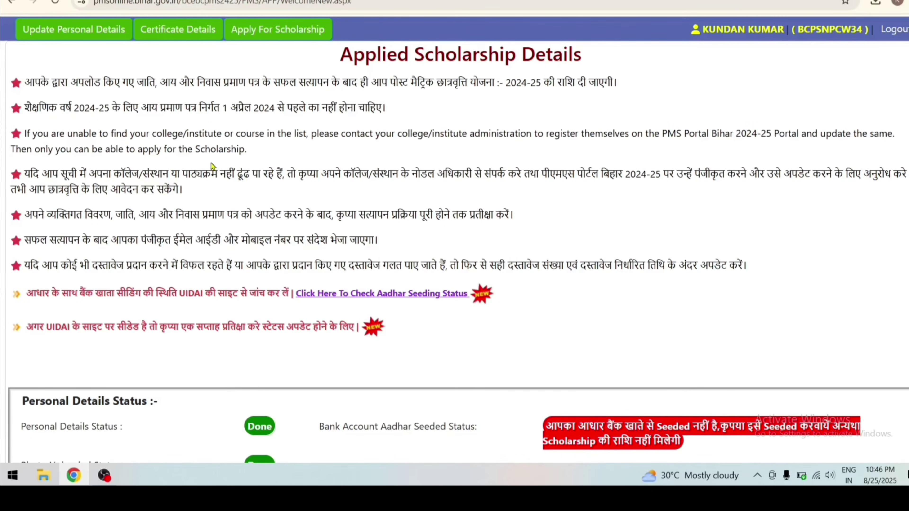
pyautogui.scroll(2, 213, 165)
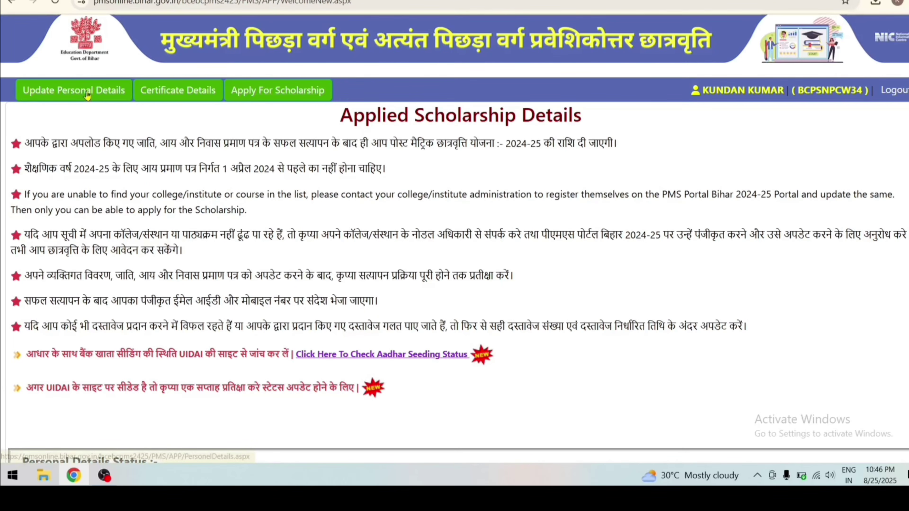
pyautogui.scroll(-10, 788, 290)
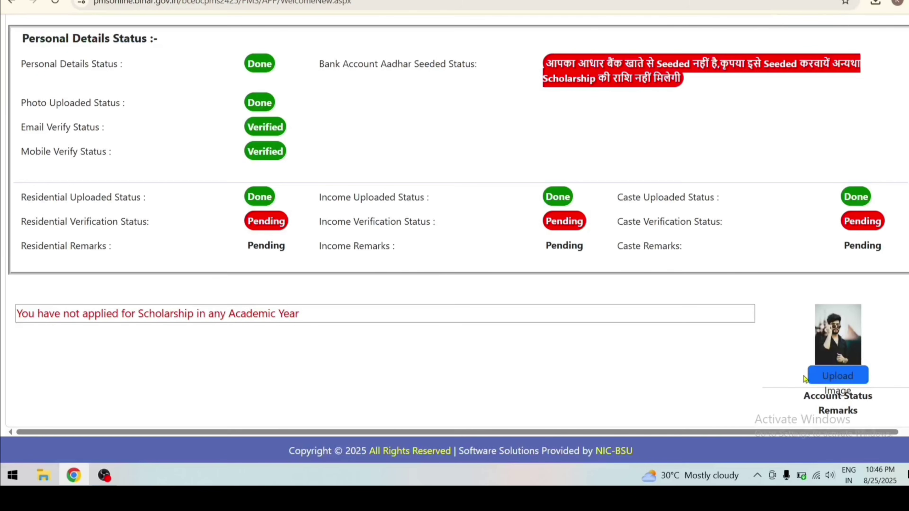
pyautogui.click(847, 381)
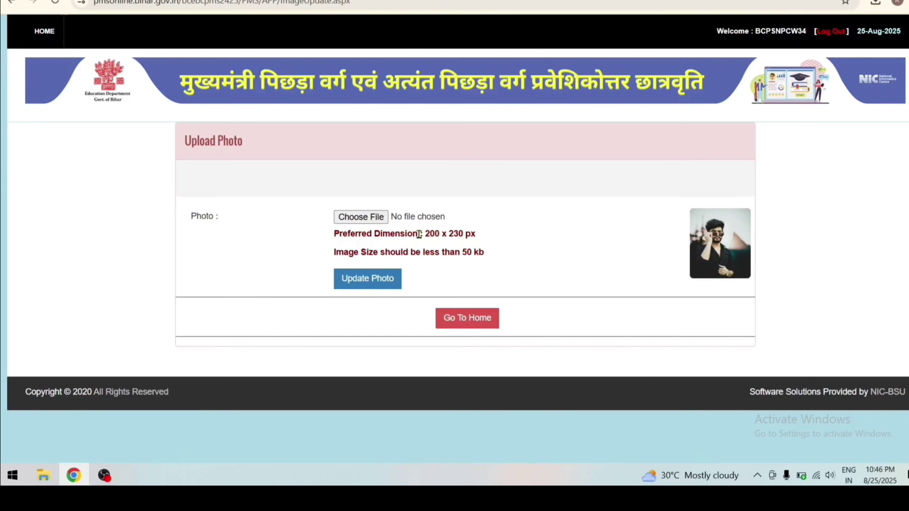
pyautogui.moveTo(418, 234); pyautogui.dragTo(492, 238)
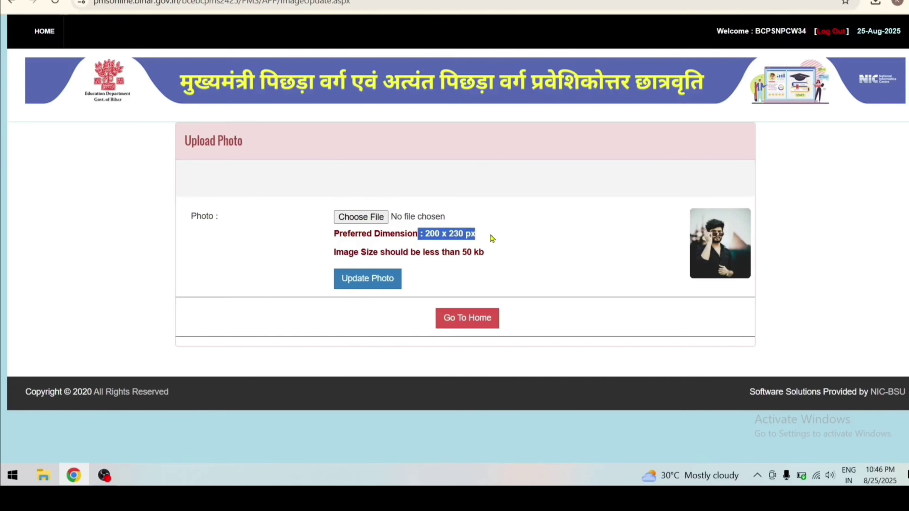
pyautogui.moveTo(425, 252); pyautogui.dragTo(458, 253)
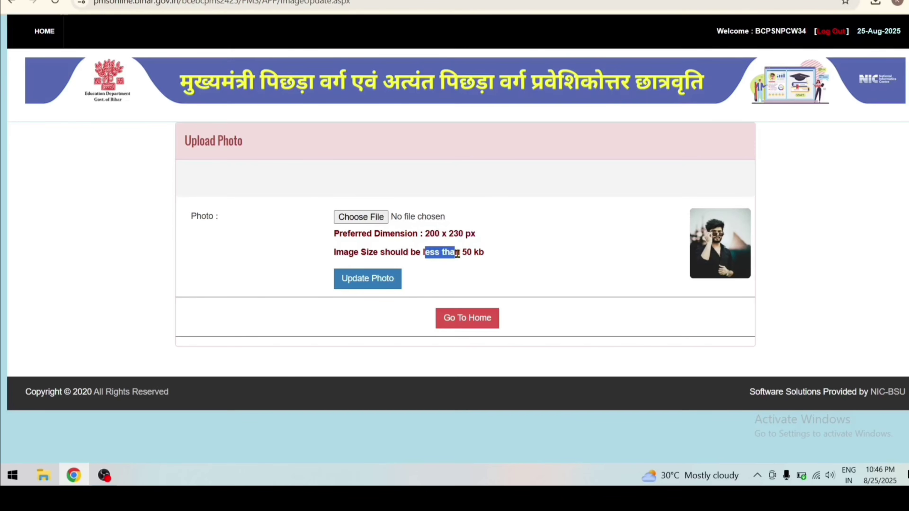
pyautogui.moveTo(458, 253); pyautogui.dragTo(484, 254)
pyautogui.click(483, 325)
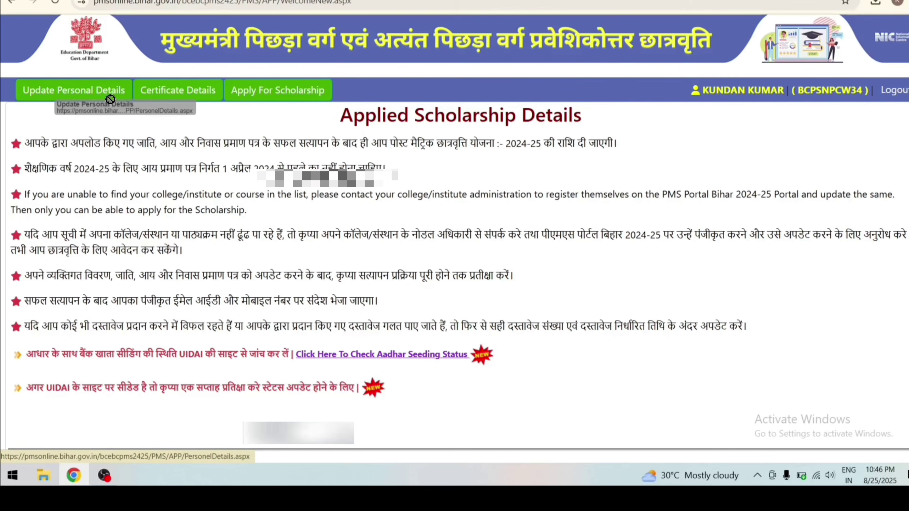
# Keep Hindu as religion, NO for Is Divyang, and the current caste.
pyautogui.scroll(-2, 305, 222)
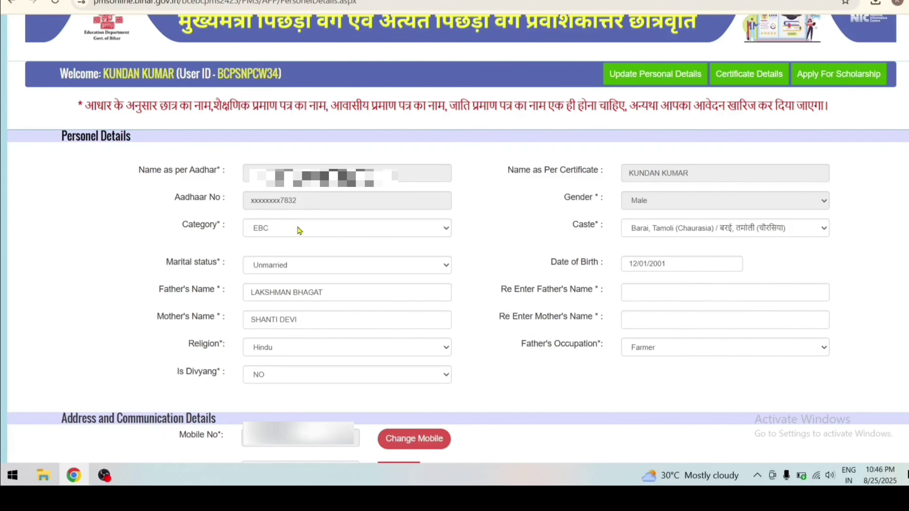
pyautogui.scroll(-2, 300, 230)
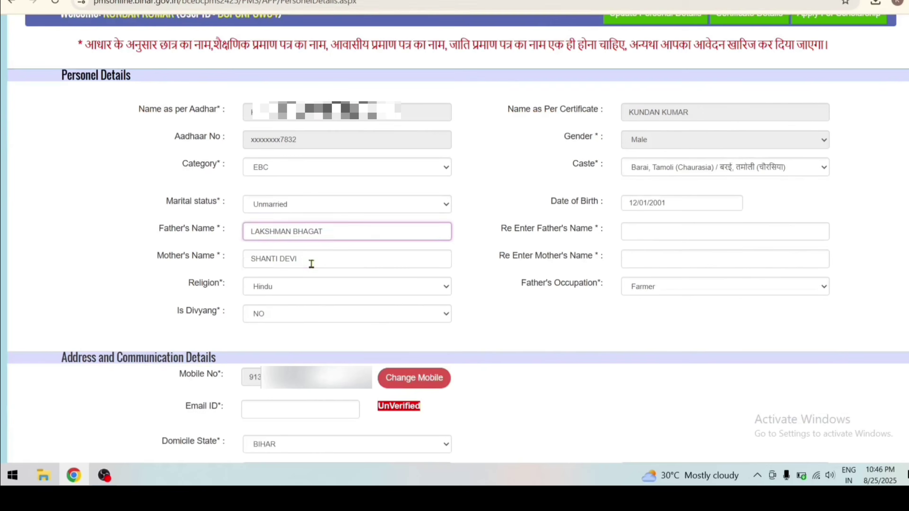
pyautogui.click(309, 262)
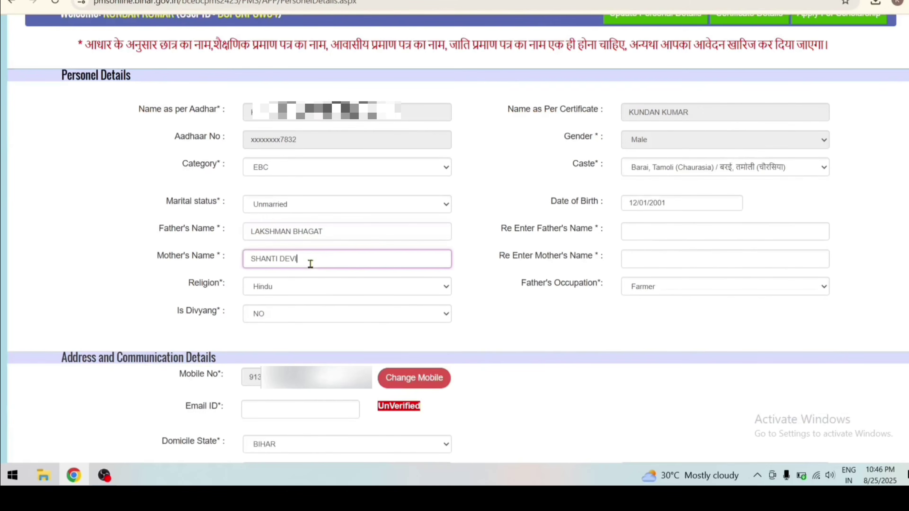
pyautogui.click(314, 290)
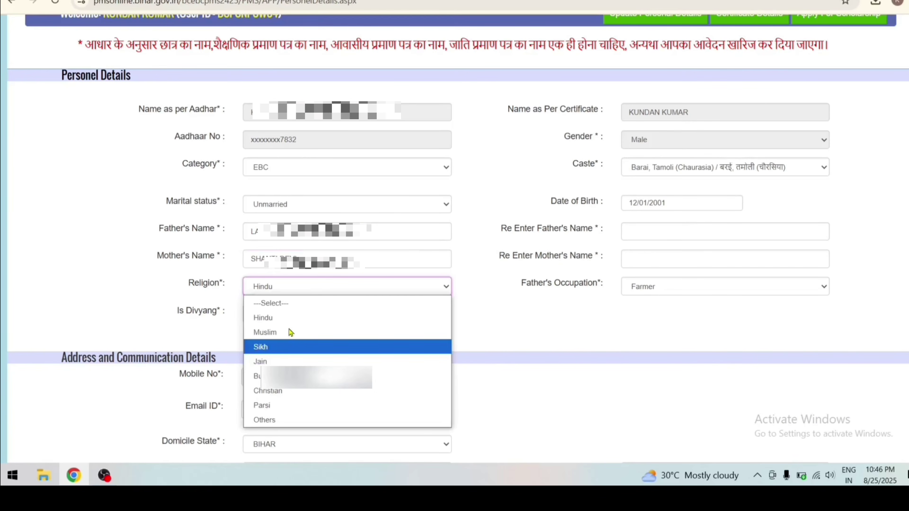
pyautogui.click(310, 318)
pyautogui.click(310, 314)
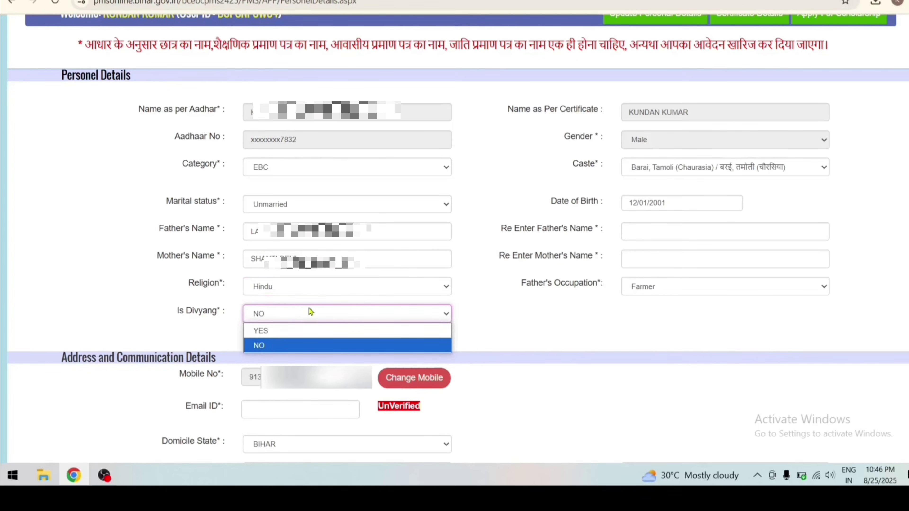
pyautogui.click(310, 312)
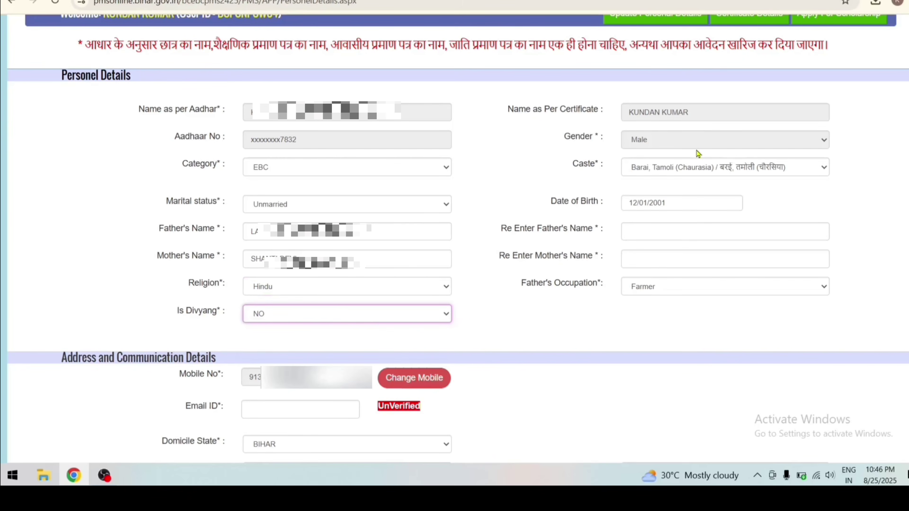
pyautogui.click(699, 166)
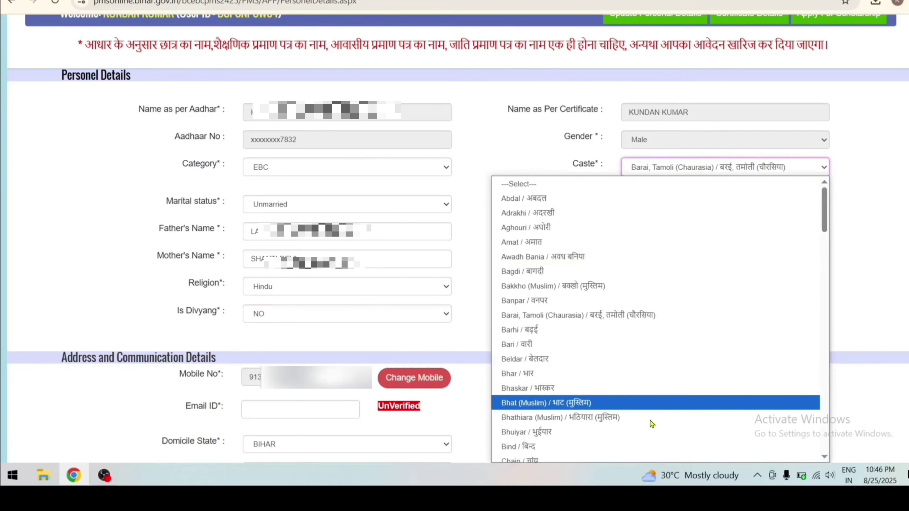
pyautogui.scroll(-10, 645, 329)
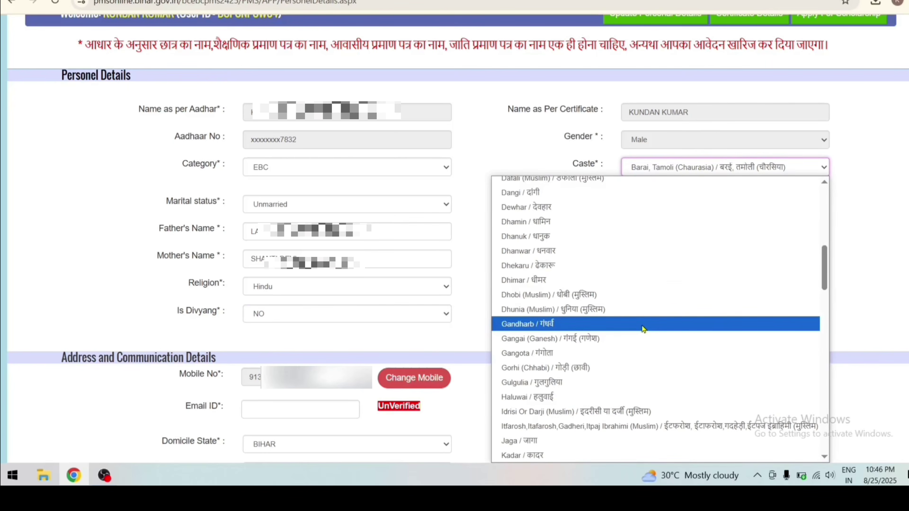
pyautogui.press('Escape')
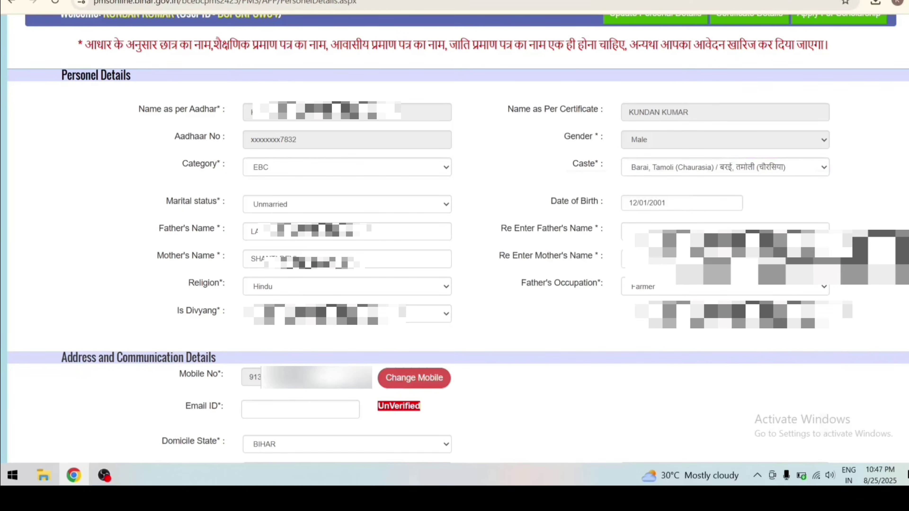
# Fill the re-entered father's and mother's names and keep Farmer as father's occupation.
pyautogui.click(725, 231)
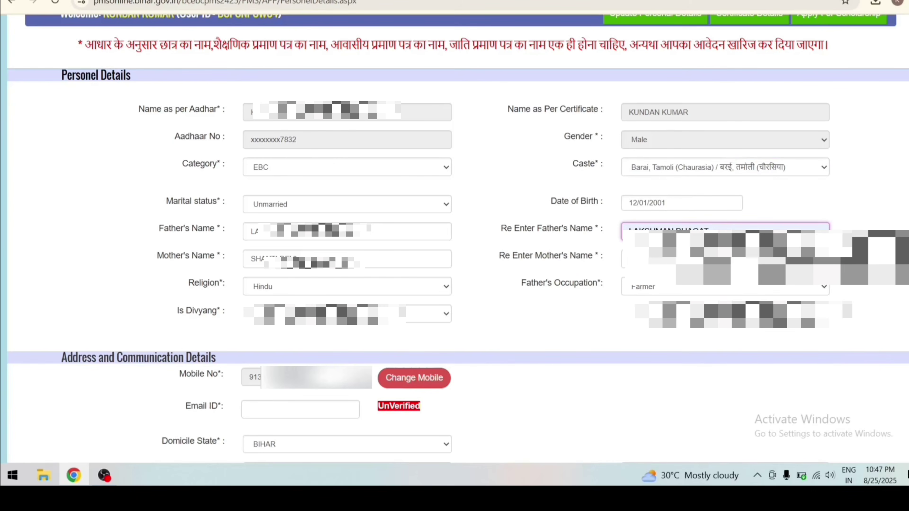
pyautogui.click(701, 258)
pyautogui.click(700, 287)
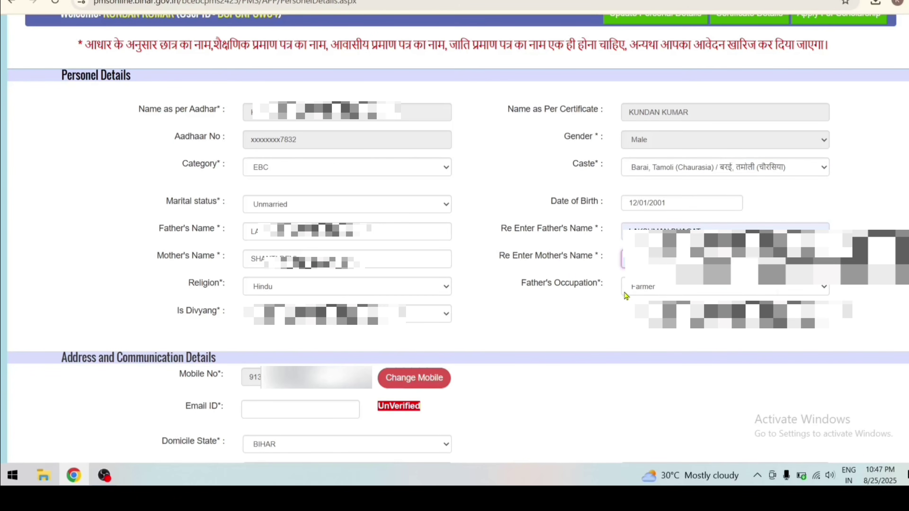
pyautogui.click(666, 288)
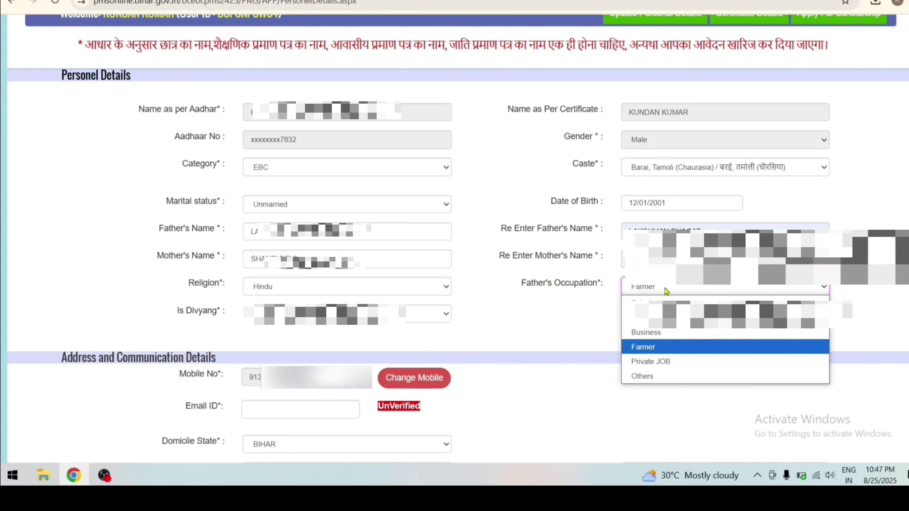
pyautogui.click(682, 294)
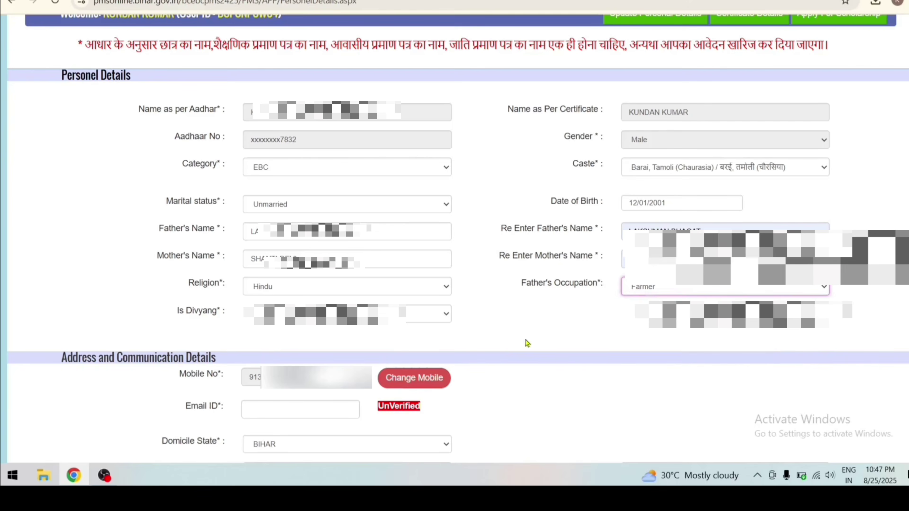
pyautogui.scroll(-6, 527, 343)
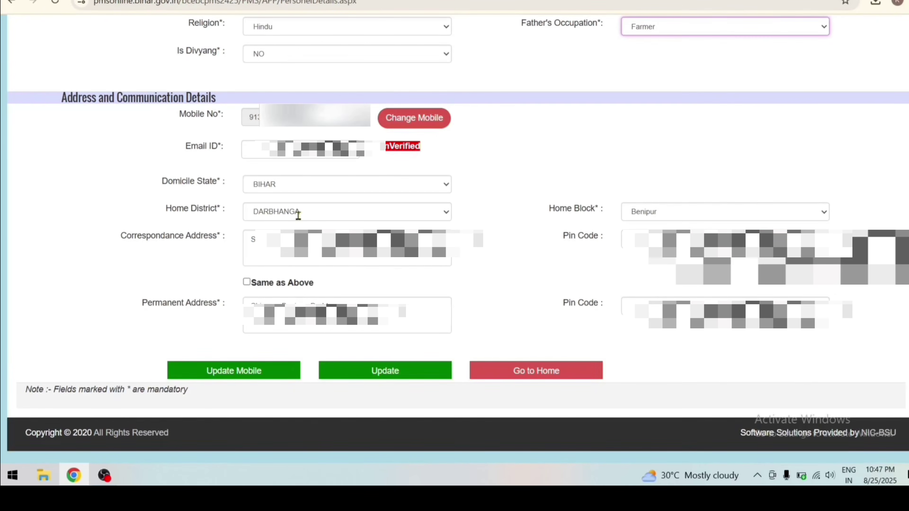
# Fill in the saved e-mail address and keep DARBHANGA as home district.
pyautogui.click(301, 149)
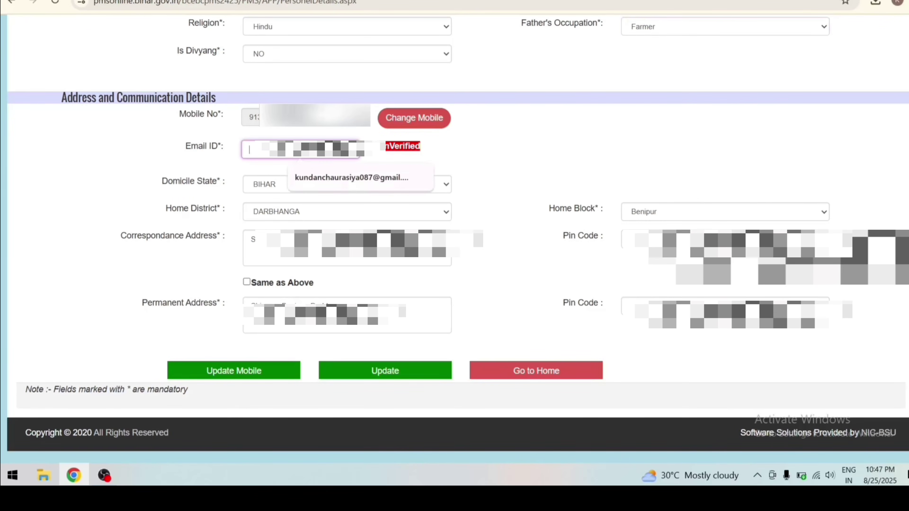
pyautogui.click(335, 181)
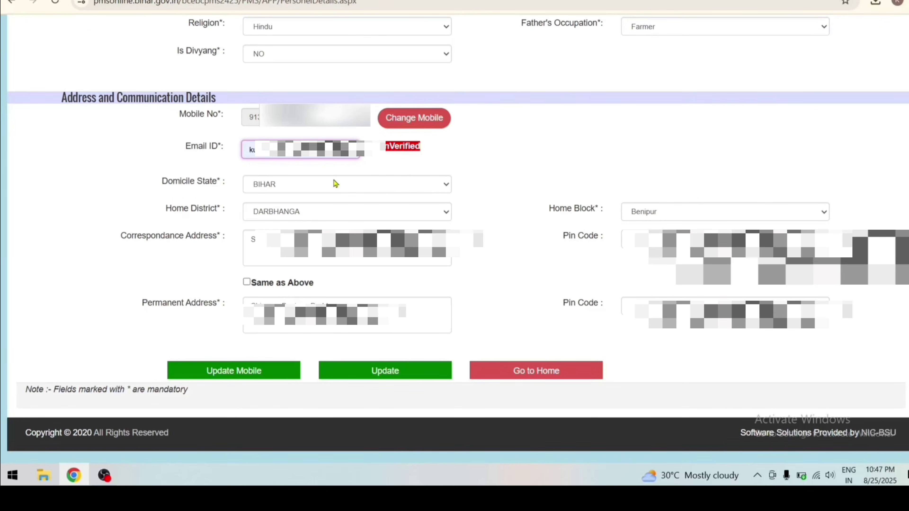
pyautogui.click(317, 215)
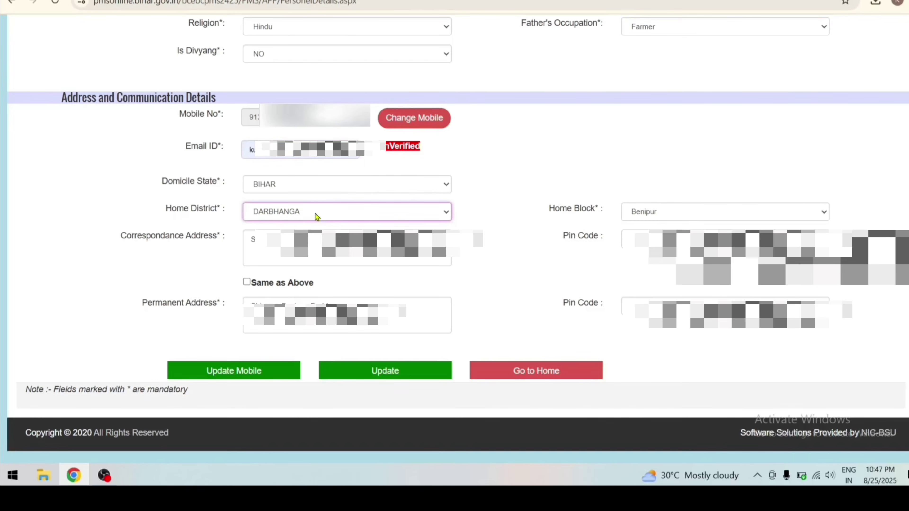
pyautogui.click(316, 215)
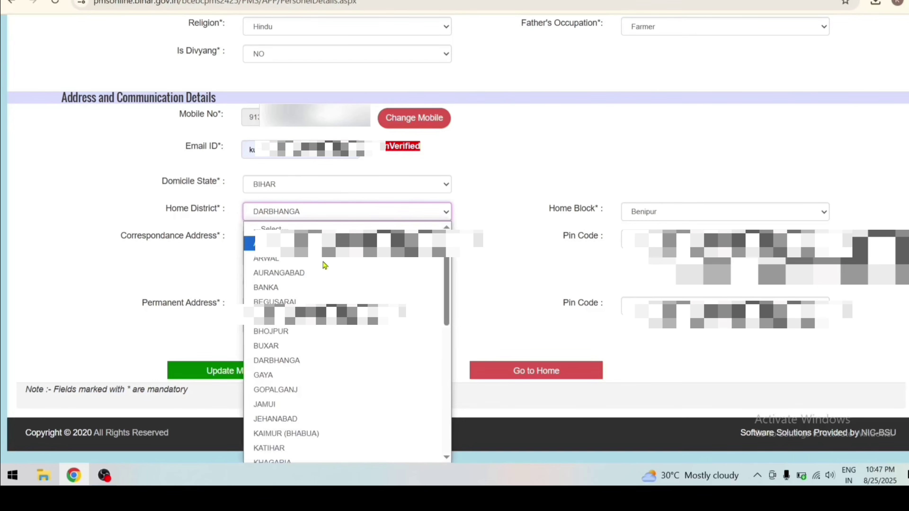
pyautogui.scroll(-8, 349, 354)
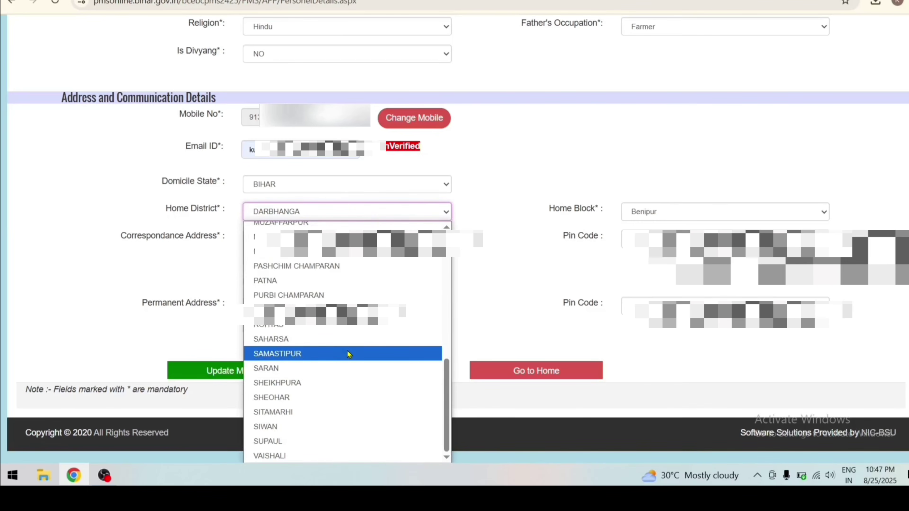
pyautogui.press('Escape')
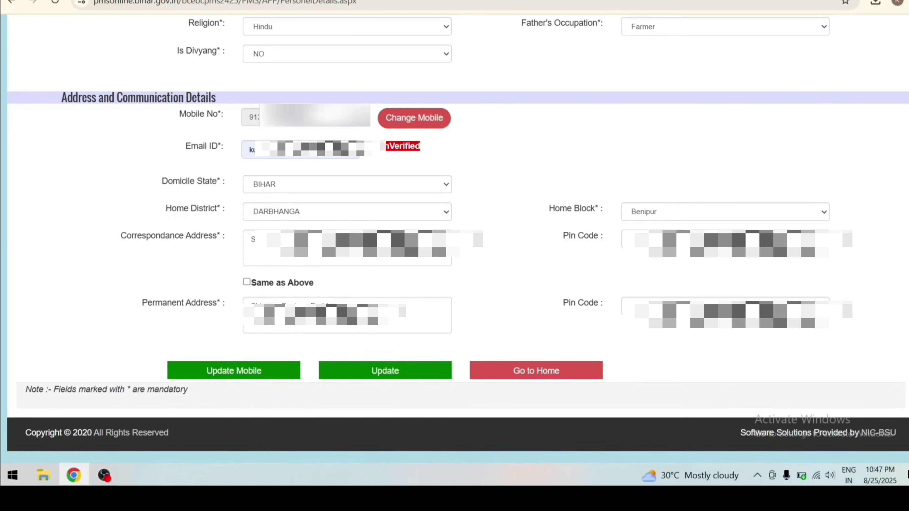
# Tick Same as Above for permanent address, keep Benipur block and pin codes, and Update.
pyautogui.moveTo(121, 237); pyautogui.dragTo(281, 253)
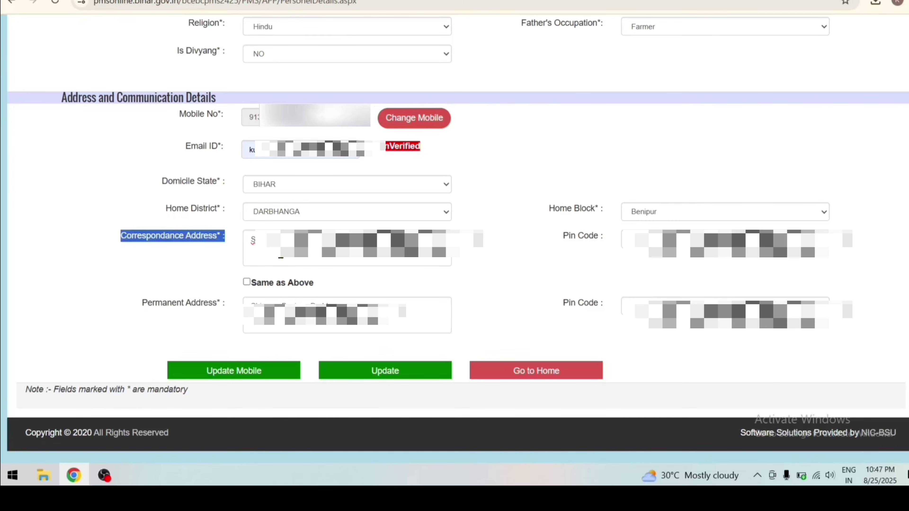
pyautogui.click(281, 256)
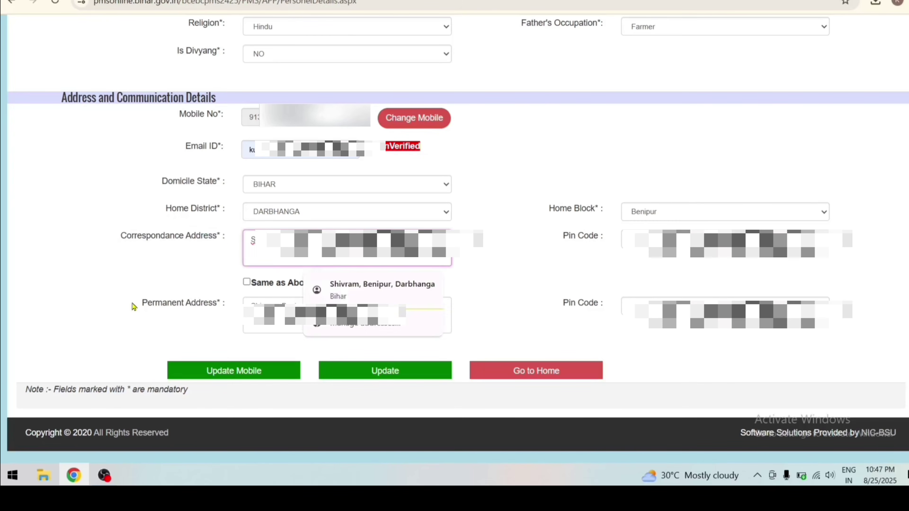
pyautogui.moveTo(133, 307); pyautogui.dragTo(221, 304)
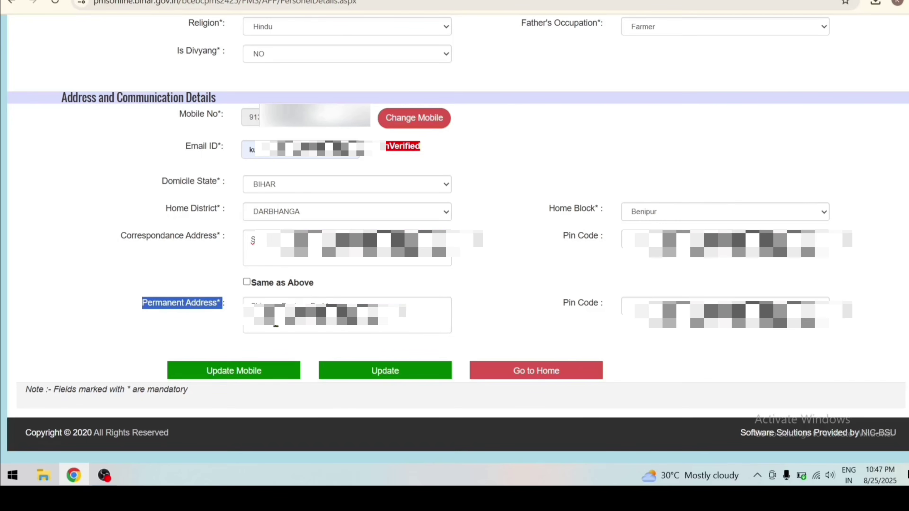
pyautogui.click(246, 282)
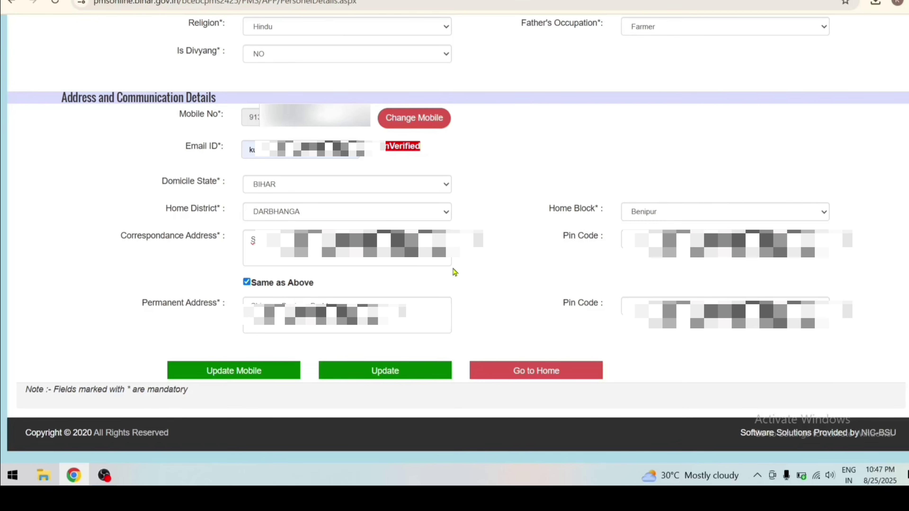
pyautogui.click(679, 212)
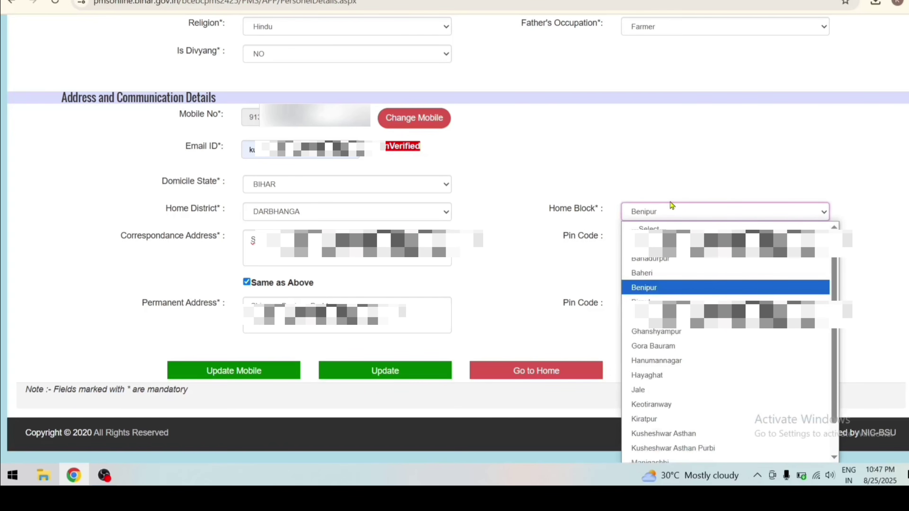
pyautogui.click(680, 239)
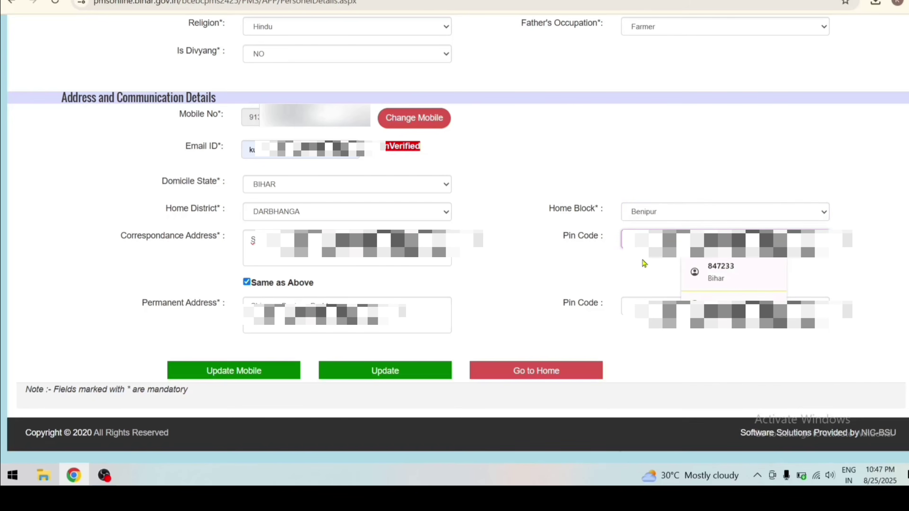
pyautogui.click(659, 297)
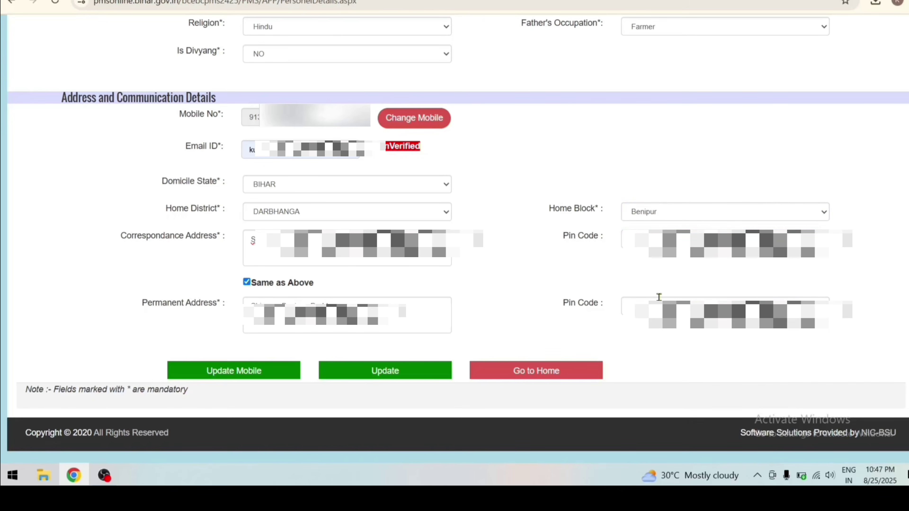
pyautogui.click(659, 297)
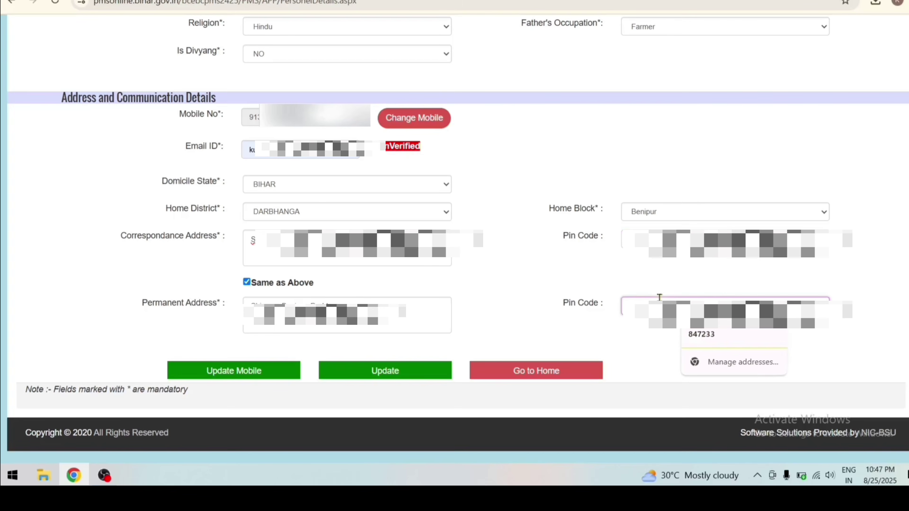
pyautogui.click(657, 288)
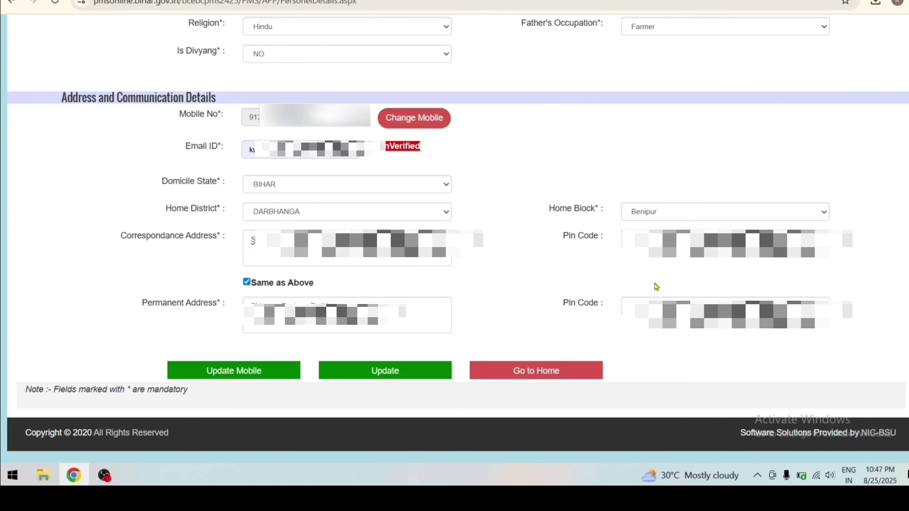
pyautogui.click(412, 376)
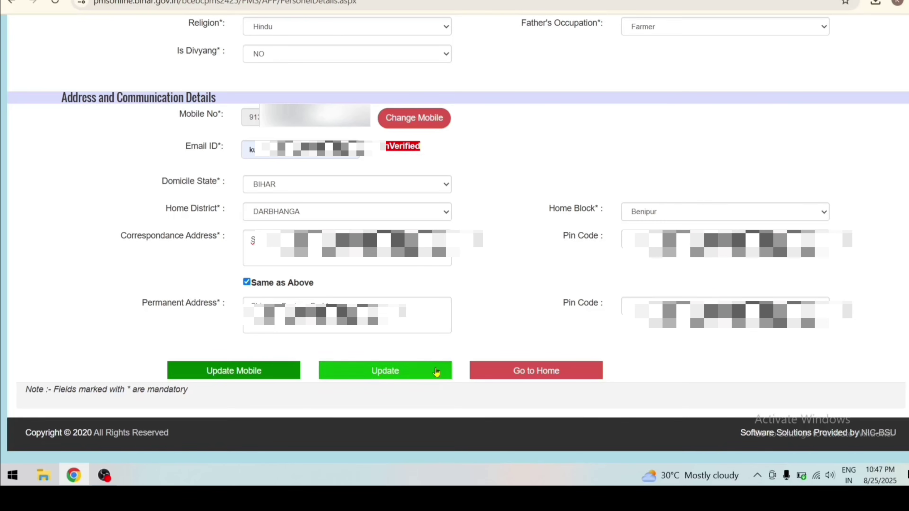
# Return home, open Certificate Details, and scroll to the Residential Proof section.
pyautogui.click(513, 376)
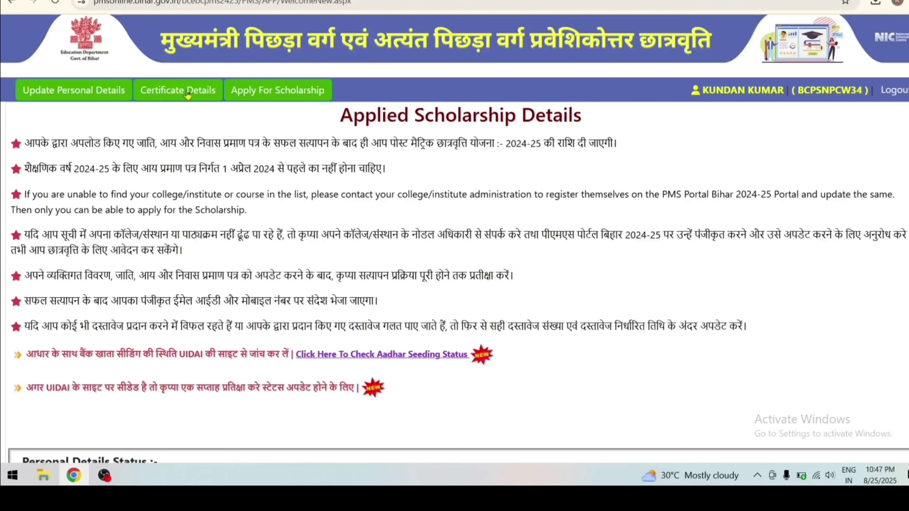
pyautogui.click(196, 93)
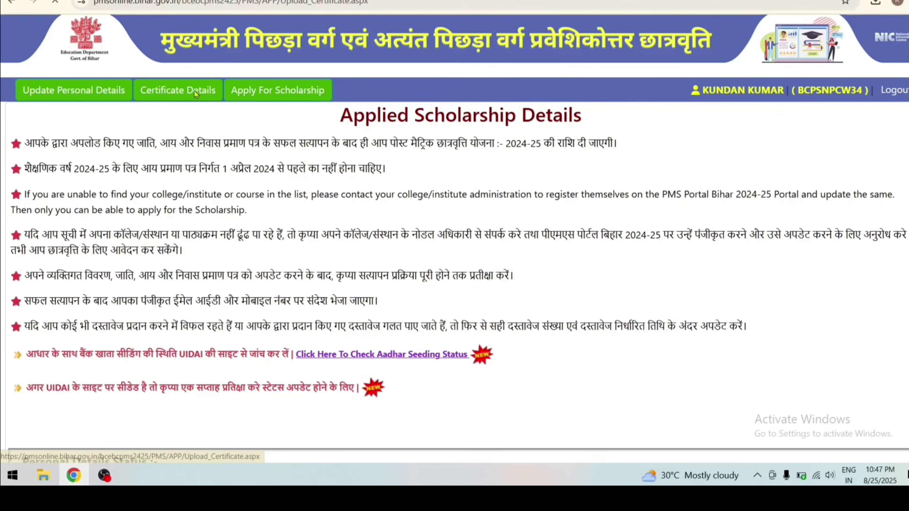
pyautogui.scroll(-3, 145, 202)
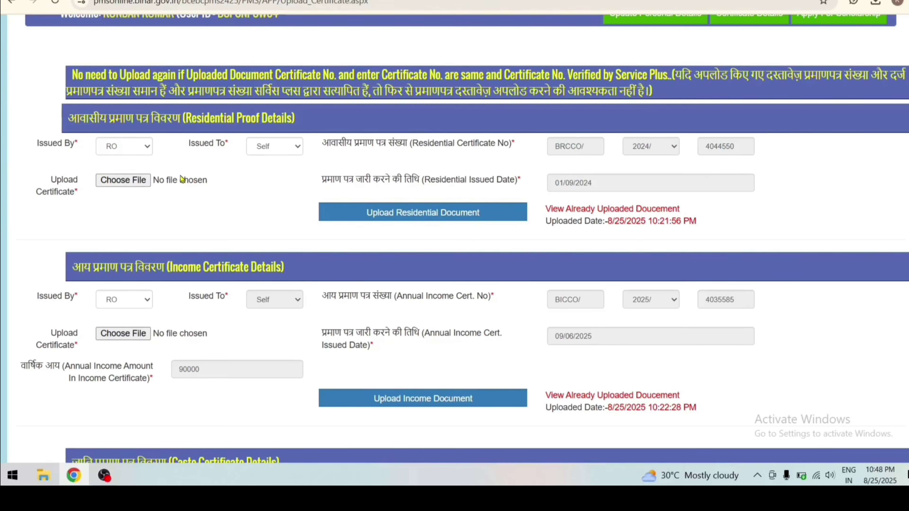
pyautogui.click(201, 182)
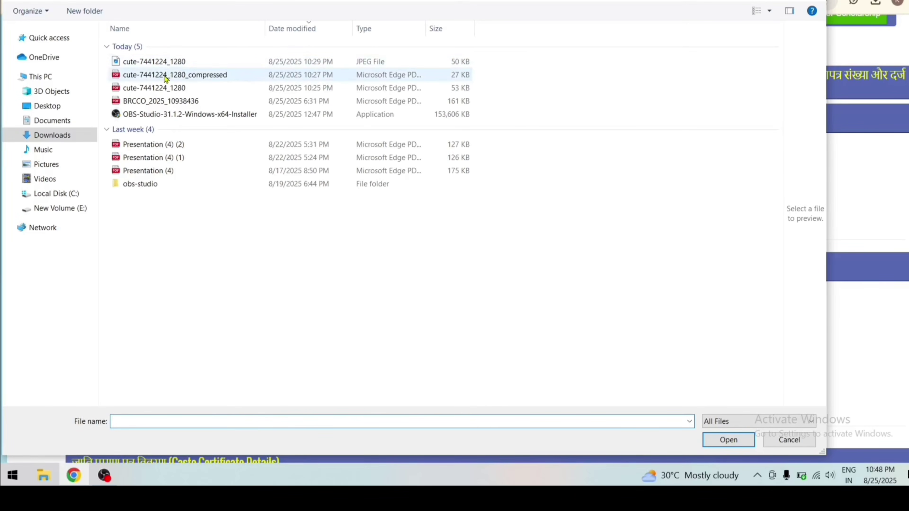
pyautogui.click(165, 76)
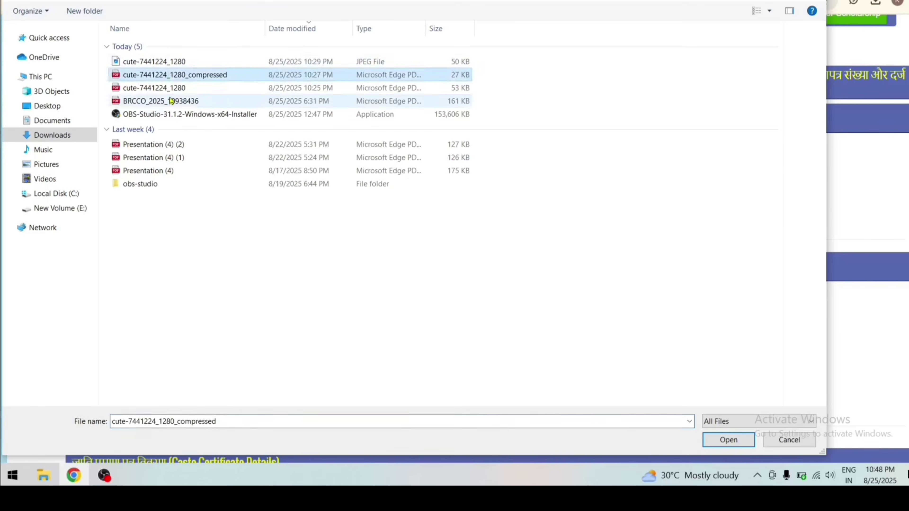
pyautogui.click(172, 101)
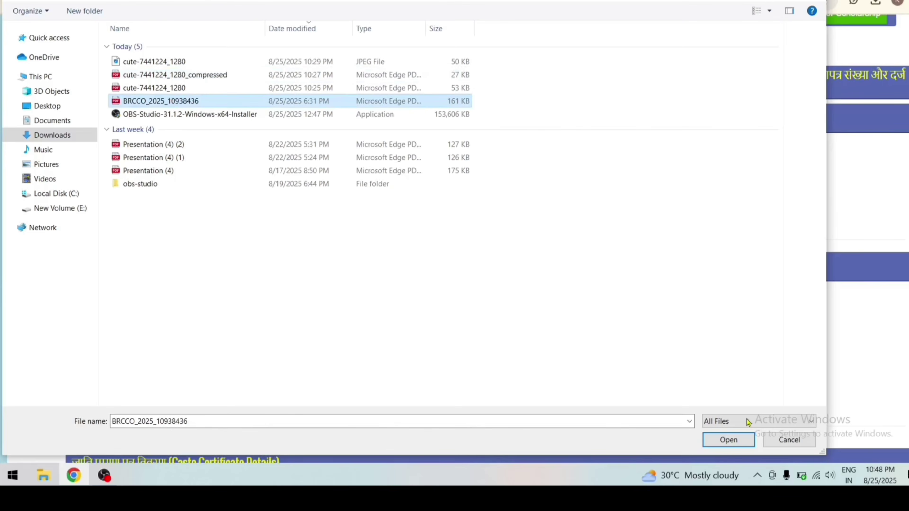
pyautogui.click(729, 440)
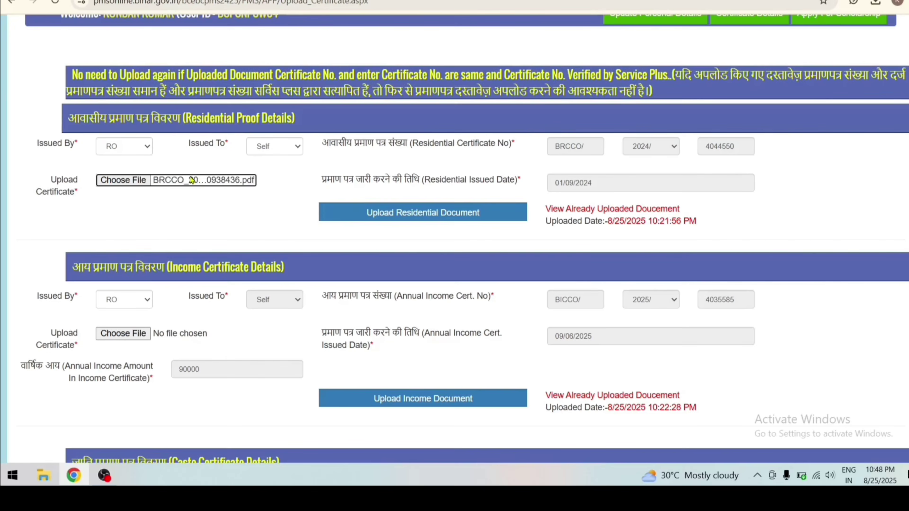
pyautogui.click(393, 216)
pyautogui.click(392, 216)
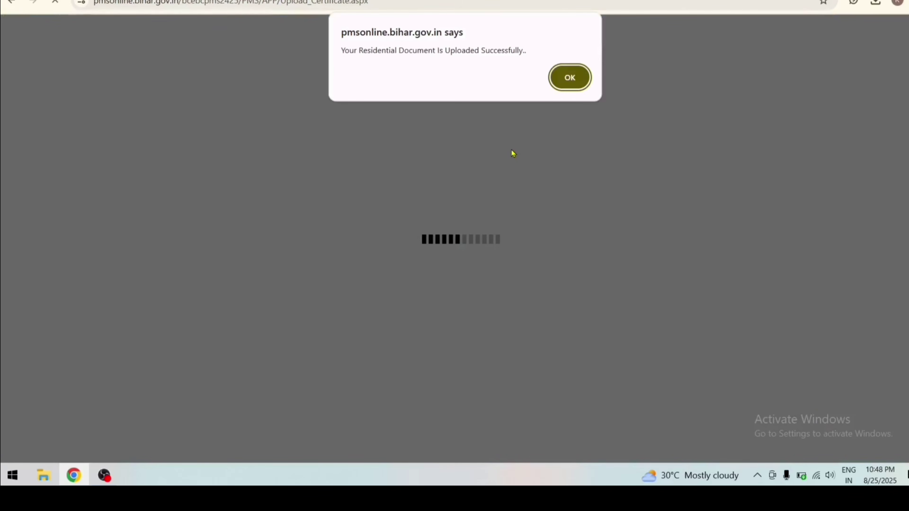
pyautogui.press('Return')
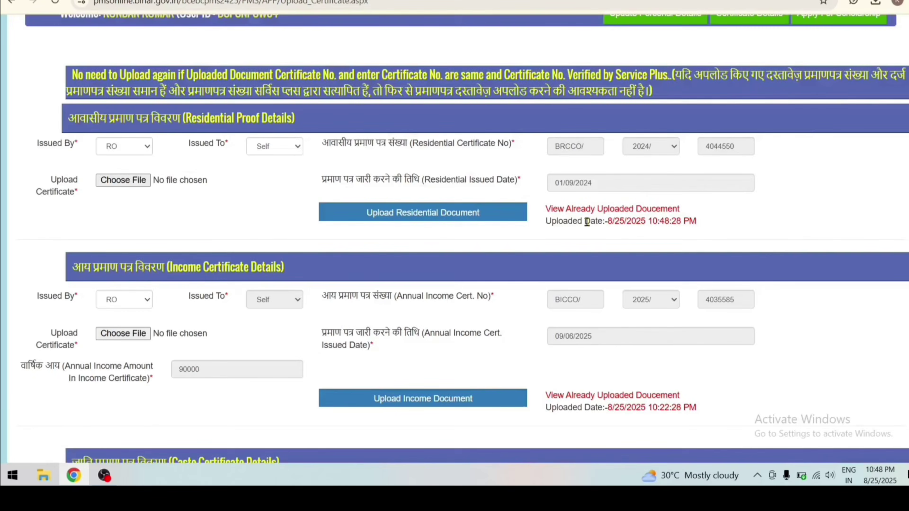
# Scroll to the bottom of the certificate page and click Go to Home.
pyautogui.moveTo(611, 209); pyautogui.dragTo(614, 213)
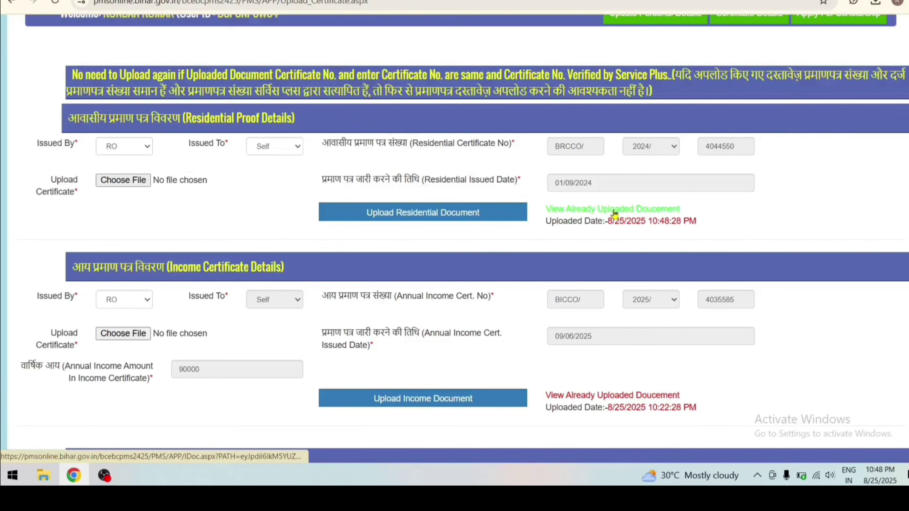
pyautogui.scroll(-1, 614, 214)
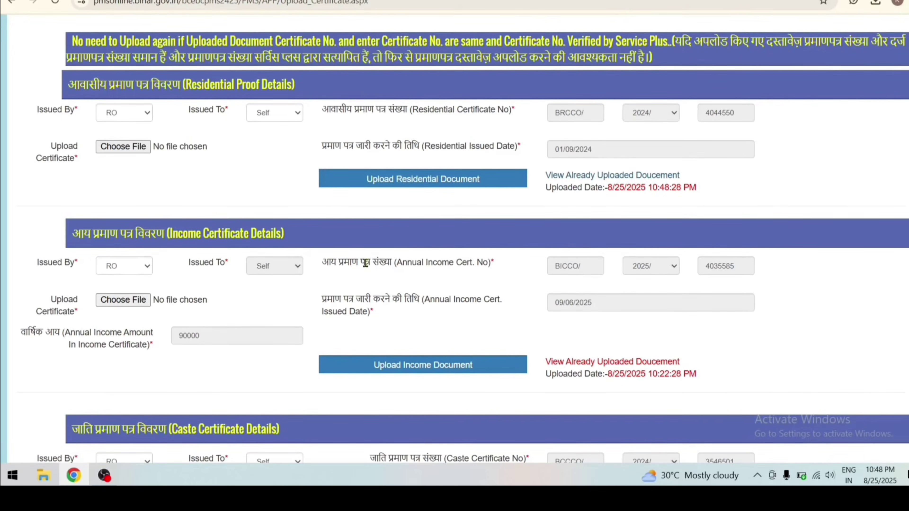
pyautogui.scroll(-1, 597, 256)
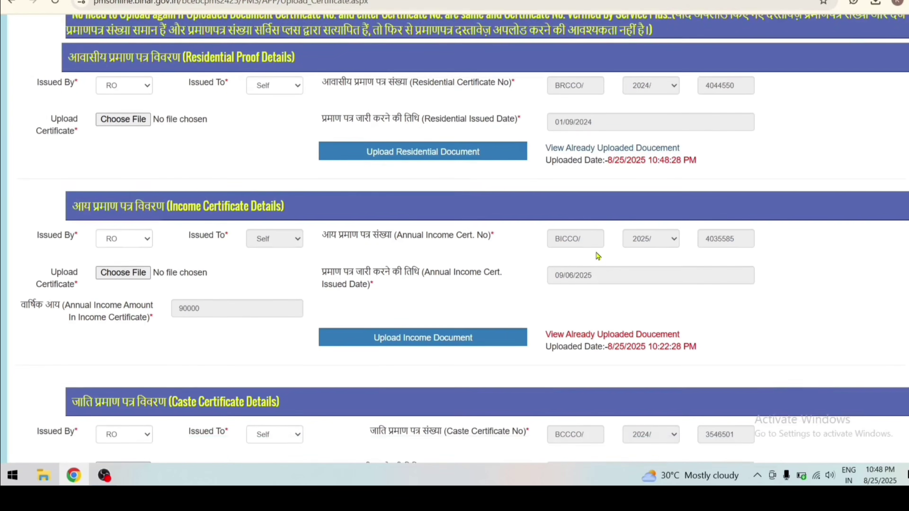
pyautogui.scroll(-2, 597, 256)
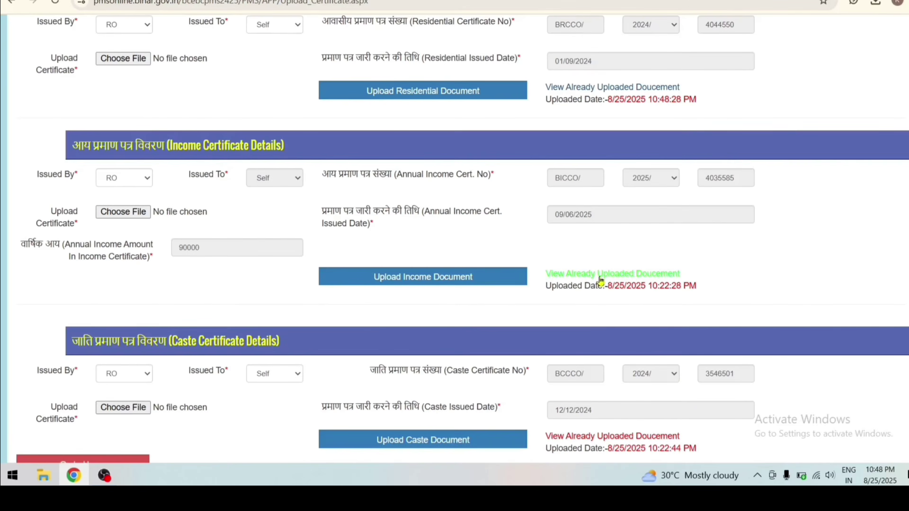
pyautogui.scroll(-1, 573, 276)
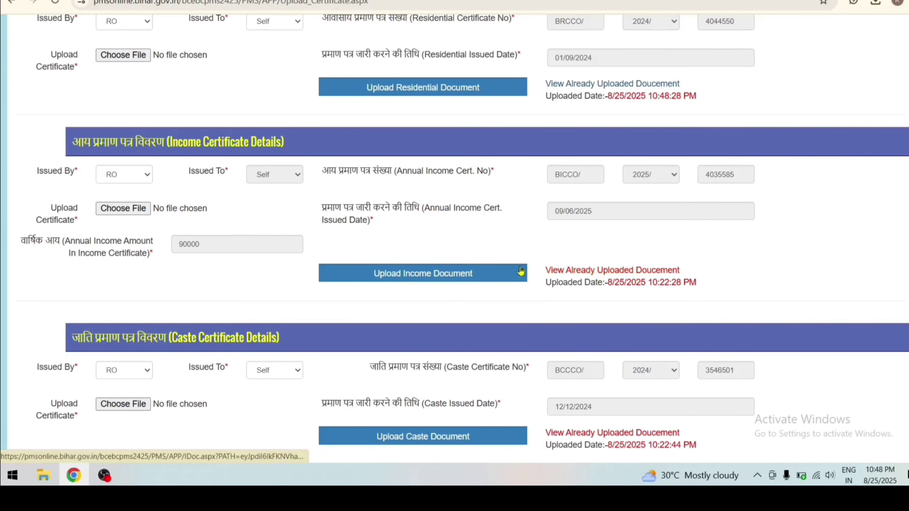
pyautogui.scroll(-3, 178, 324)
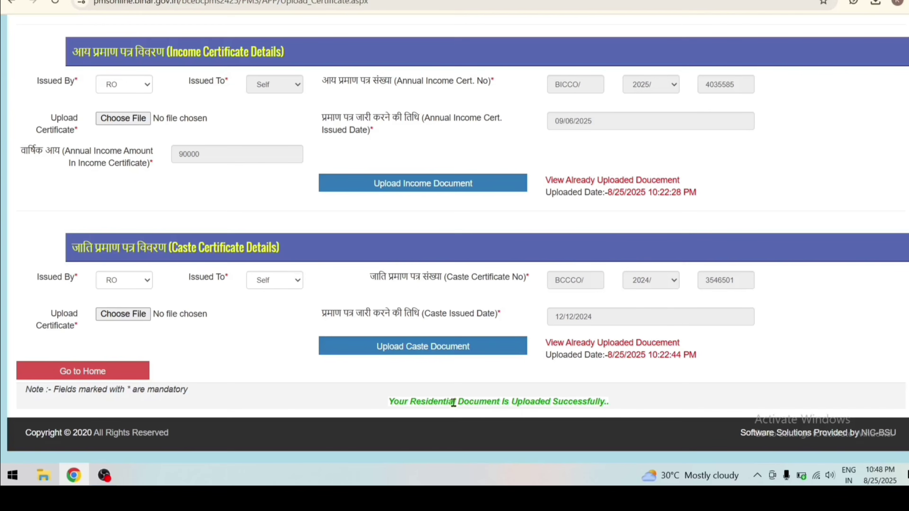
pyautogui.moveTo(453, 403); pyautogui.dragTo(595, 403)
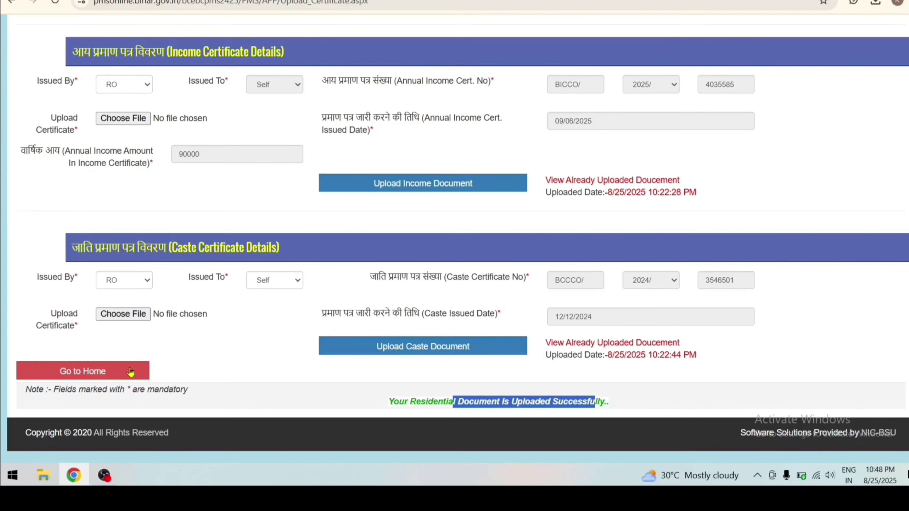
pyautogui.click(131, 373)
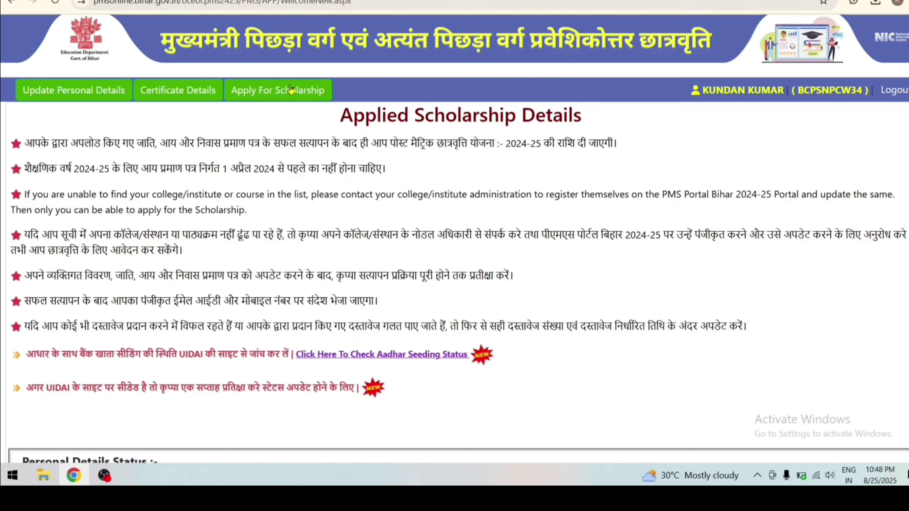
# Open the Fresh scholarship application and set the academic year to 2024-2025.
pyautogui.click(291, 89)
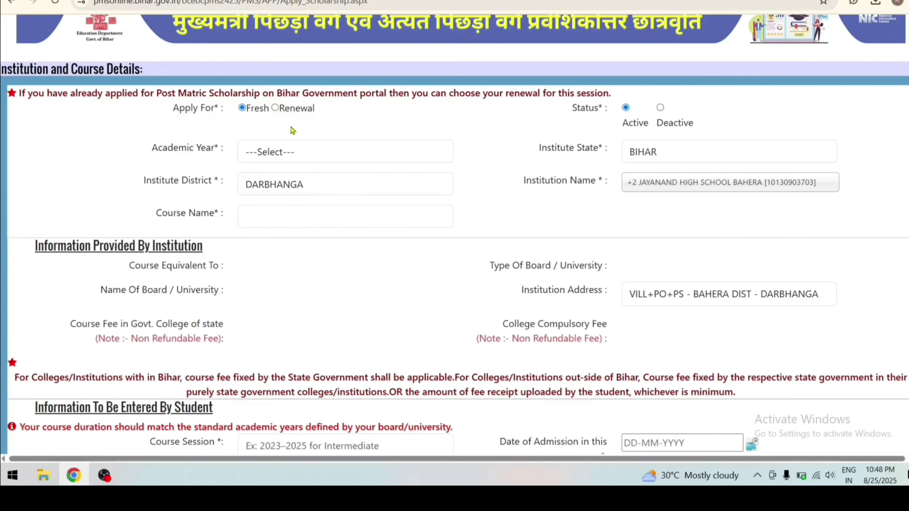
pyautogui.moveTo(238, 120); pyautogui.dragTo(290, 120)
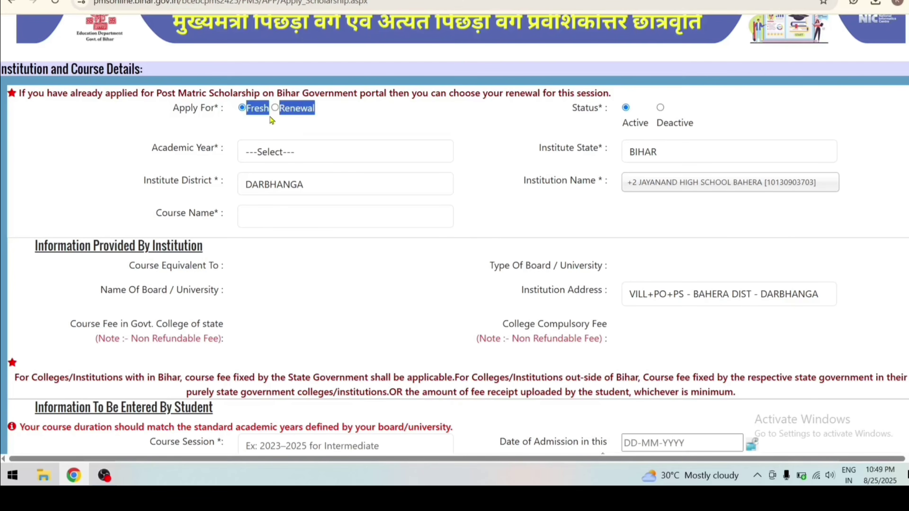
pyautogui.scroll(-3, 430, 209)
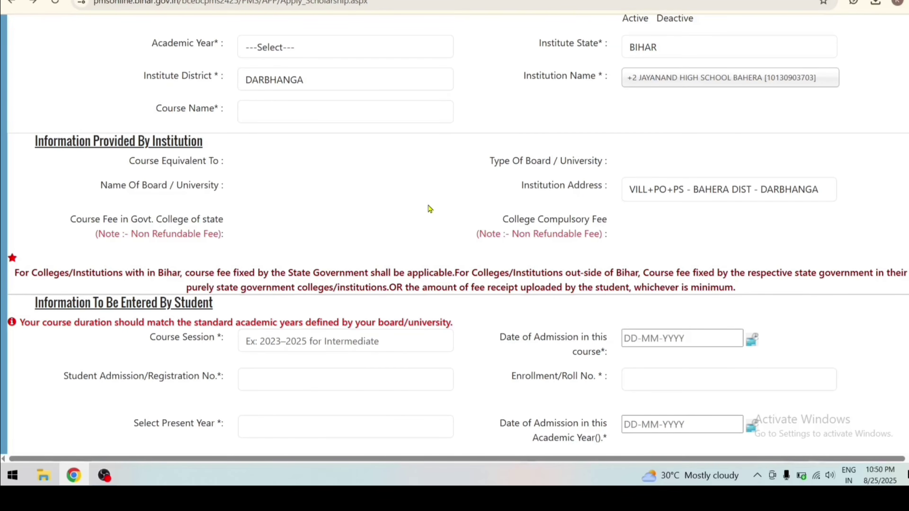
pyautogui.scroll(3, 430, 209)
pyautogui.click(320, 182)
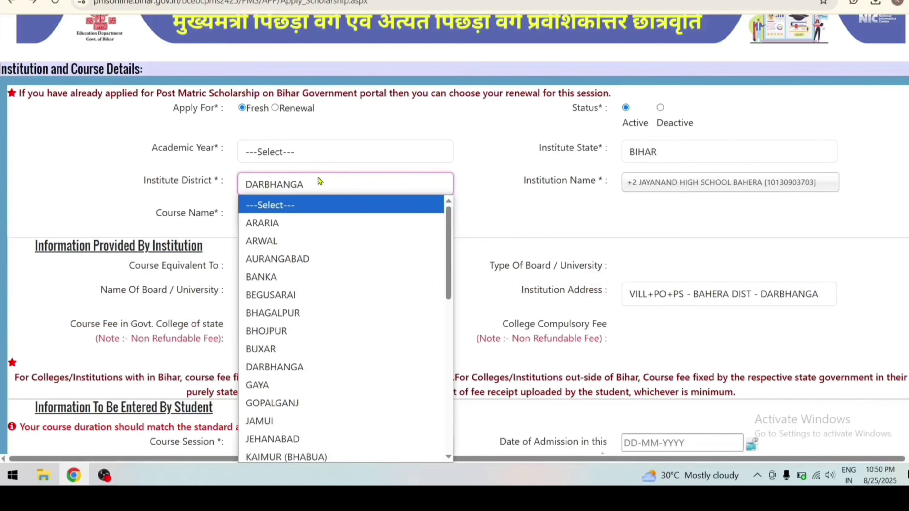
pyautogui.click(311, 192)
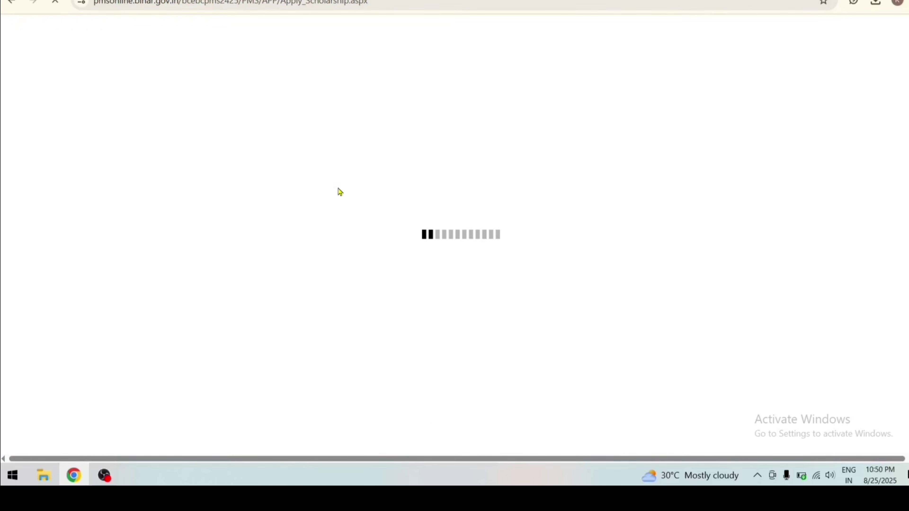
# Keep DARBHANGA as institute district and +2 Jayanand High School Bahera as institution.
pyautogui.click(370, 181)
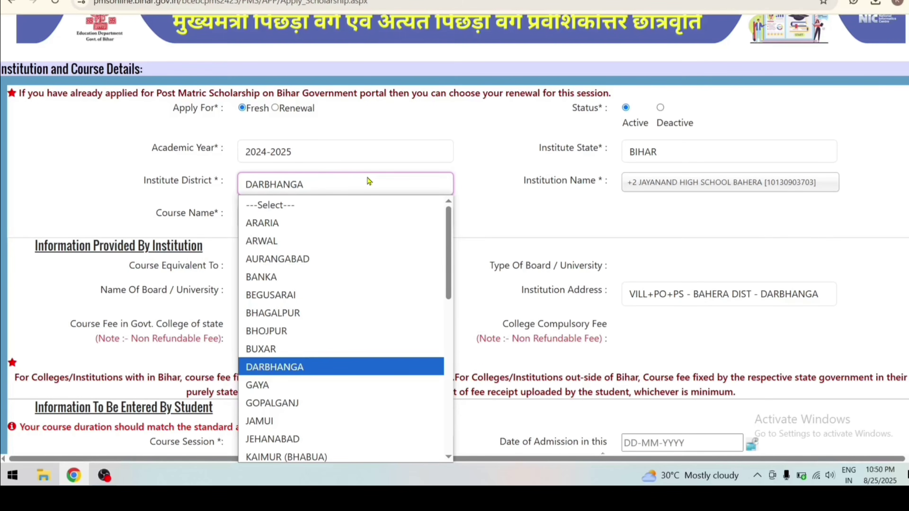
pyautogui.click(370, 181)
pyautogui.click(340, 216)
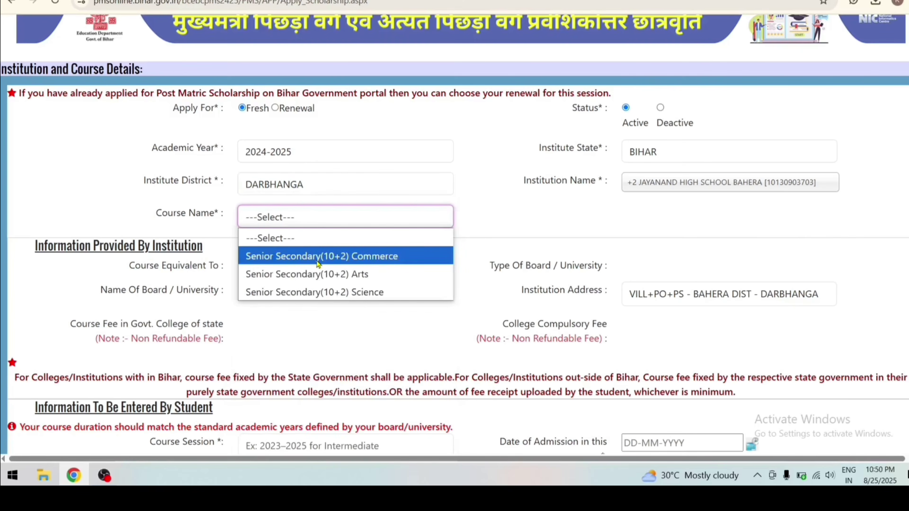
pyautogui.click(588, 209)
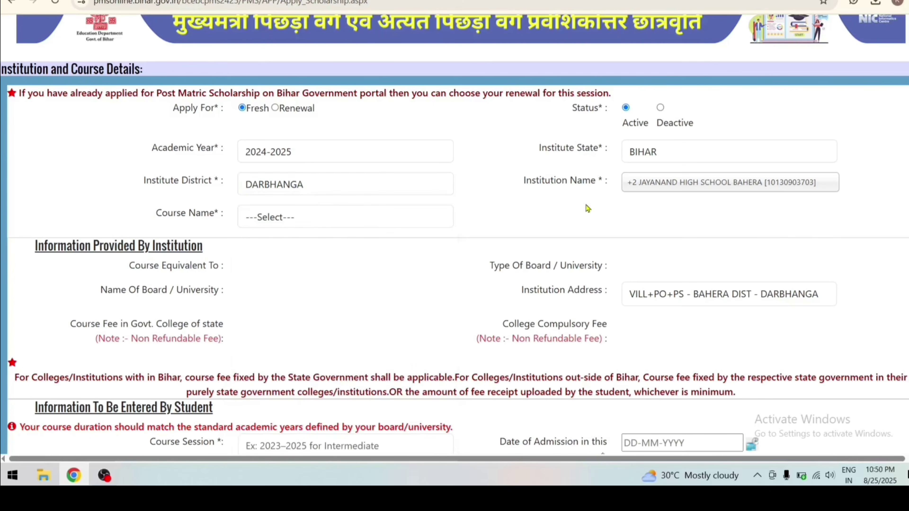
pyautogui.click(716, 182)
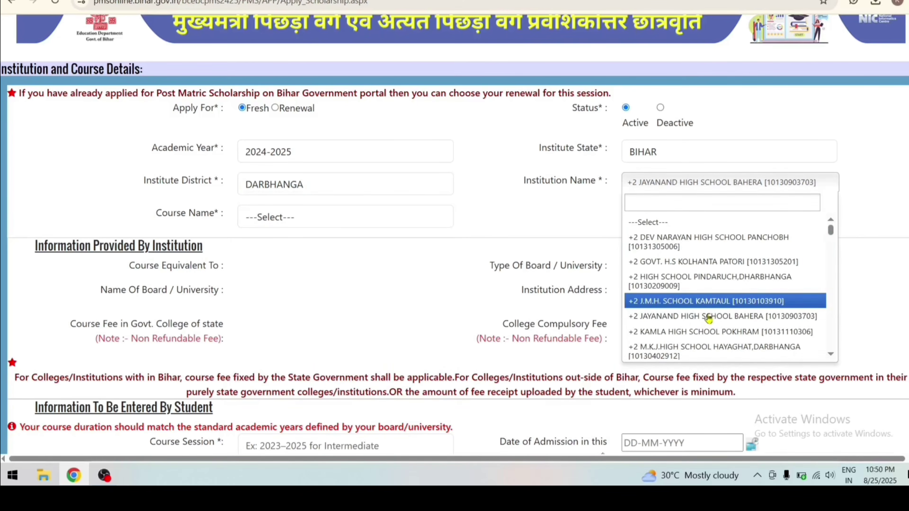
pyautogui.click(709, 317)
pyautogui.scroll(-1, 501, 215)
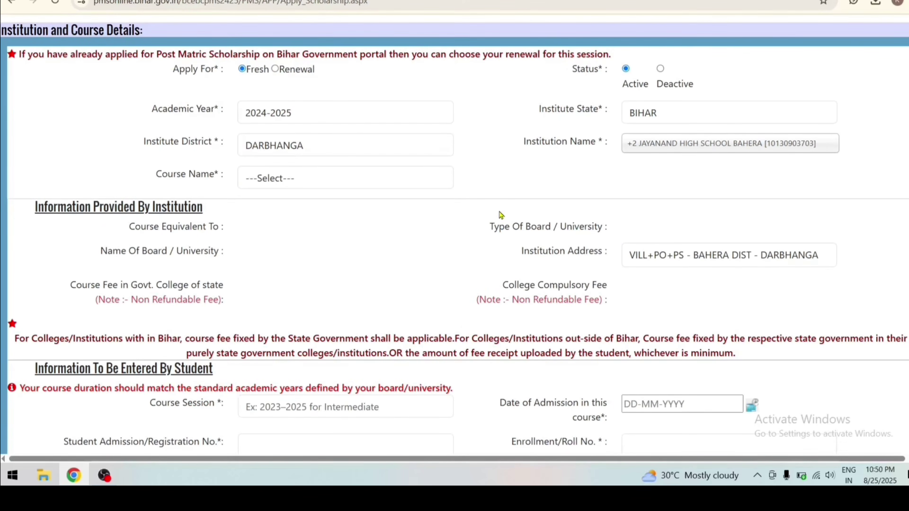
pyautogui.scroll(-4, 494, 194)
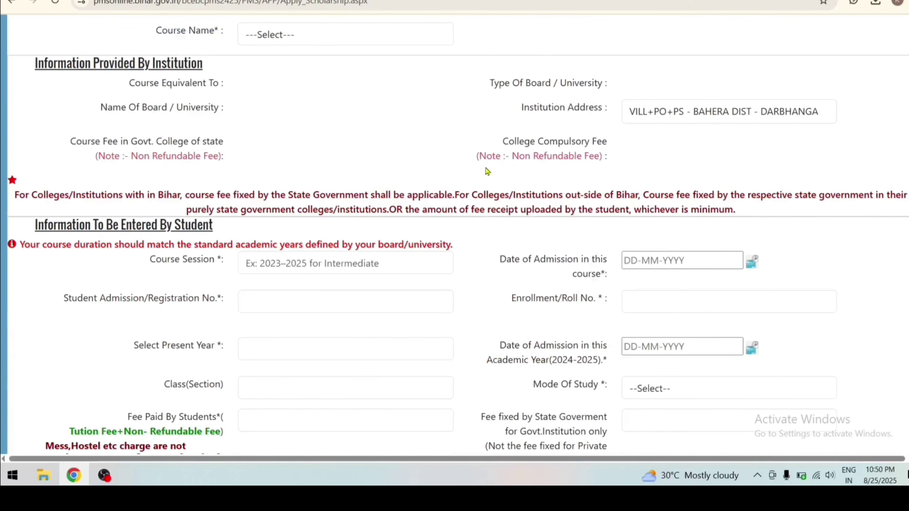
pyautogui.scroll(-2, 488, 172)
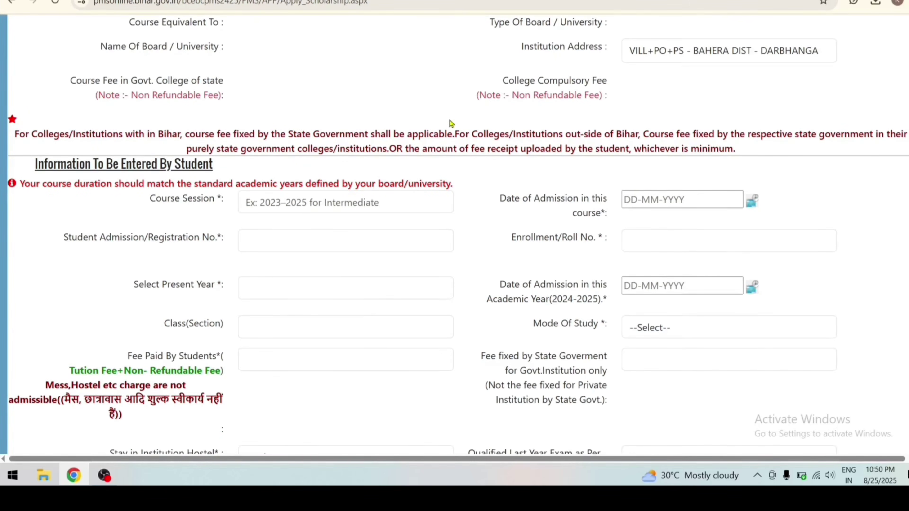
pyautogui.scroll(-2, 452, 124)
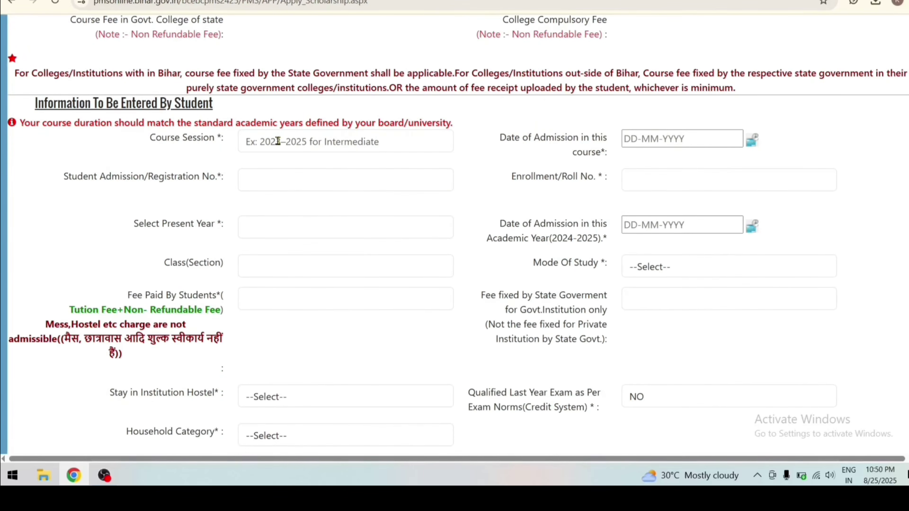
pyautogui.click(278, 141)
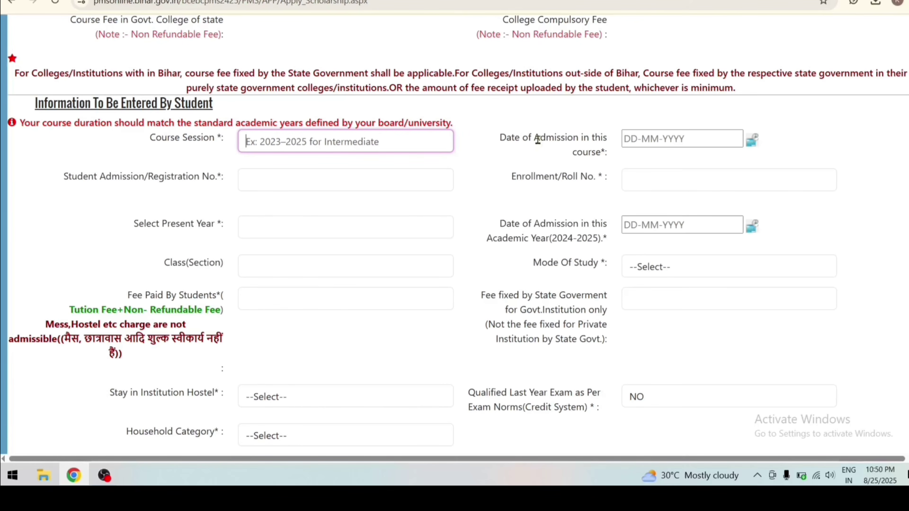
pyautogui.click(663, 137)
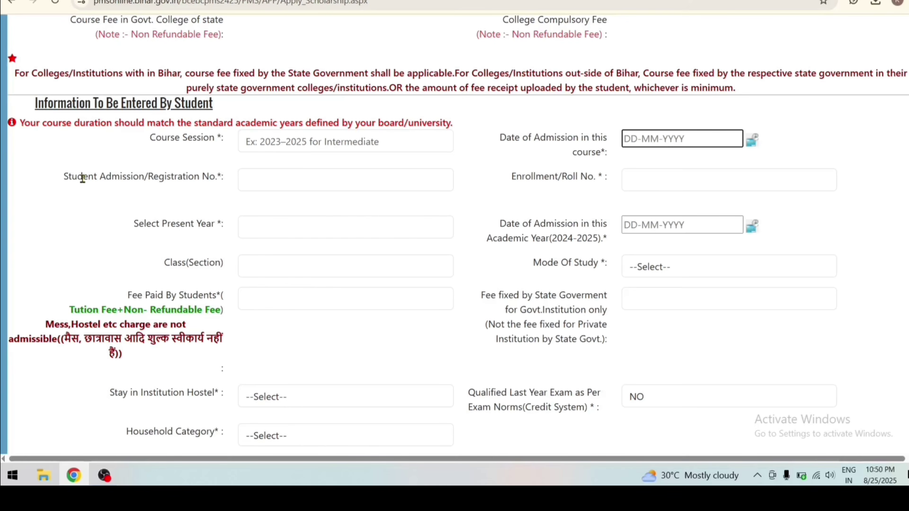
pyautogui.moveTo(93, 178); pyautogui.dragTo(224, 178)
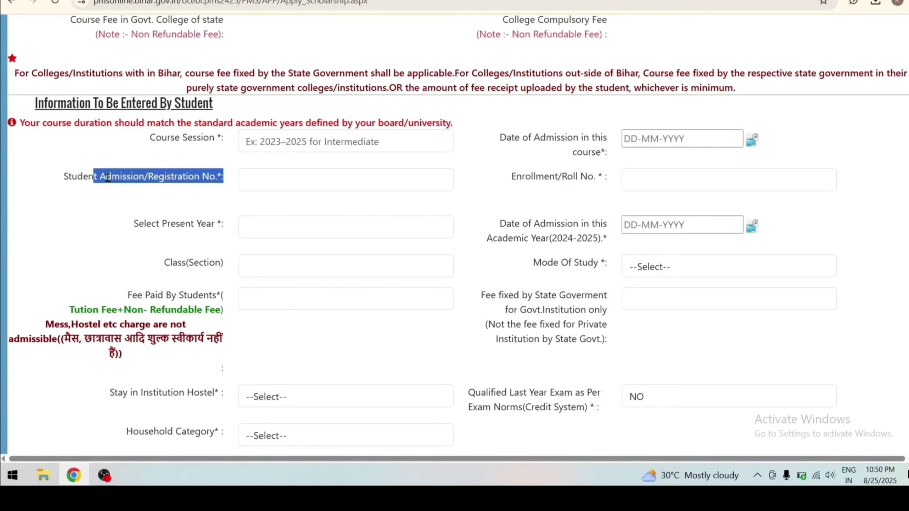
pyautogui.tripleClick(108, 178)
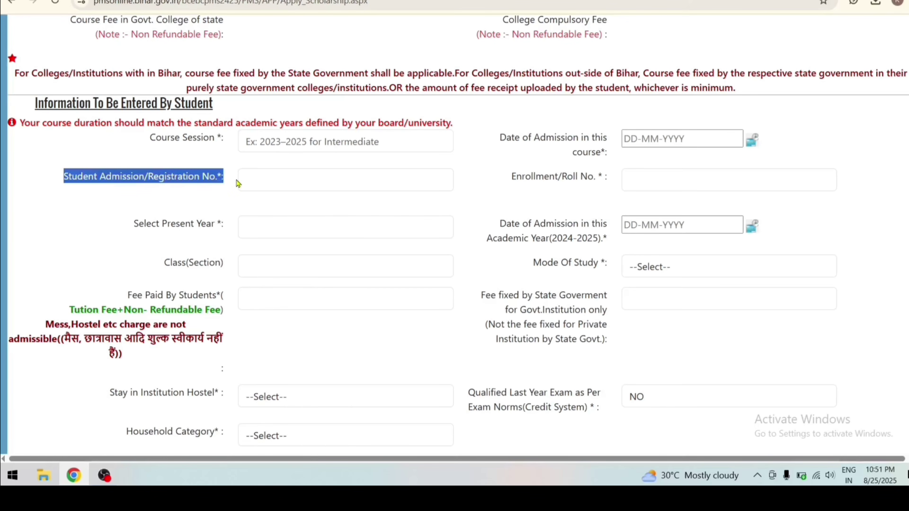
pyautogui.click(269, 172)
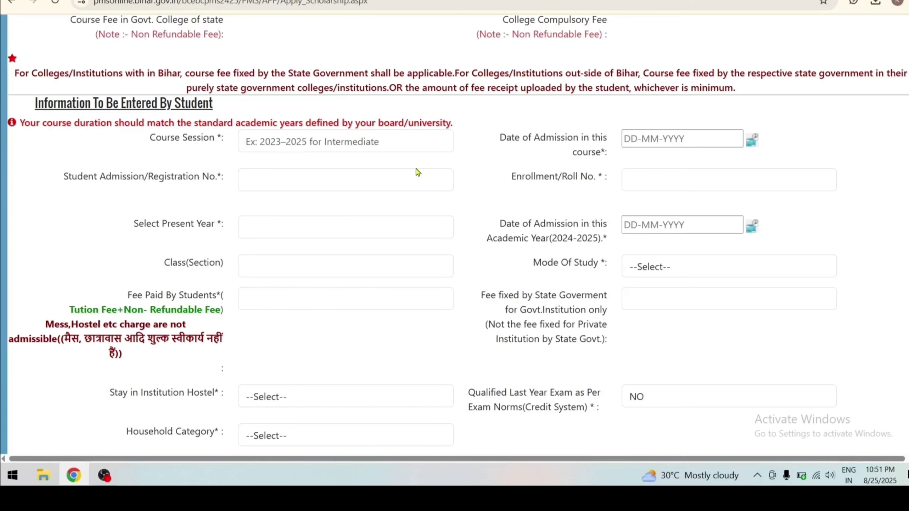
pyautogui.click(417, 173)
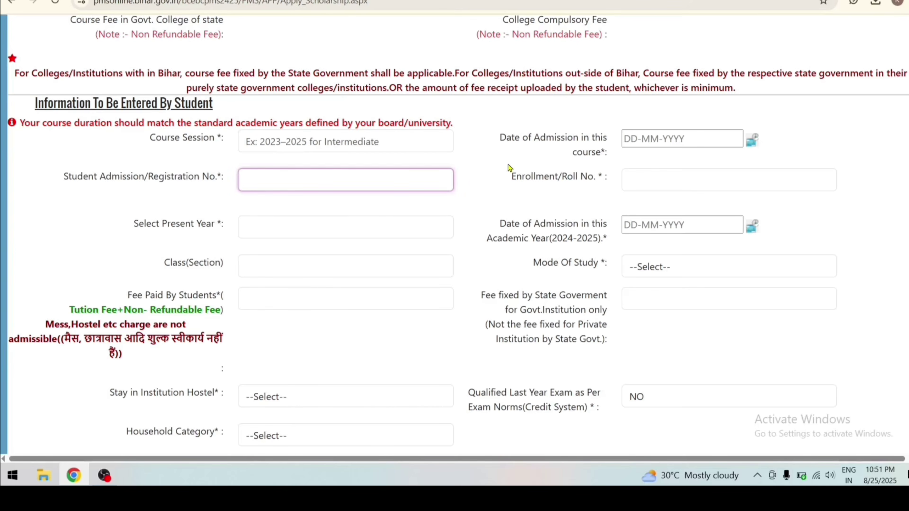
pyautogui.click(633, 179)
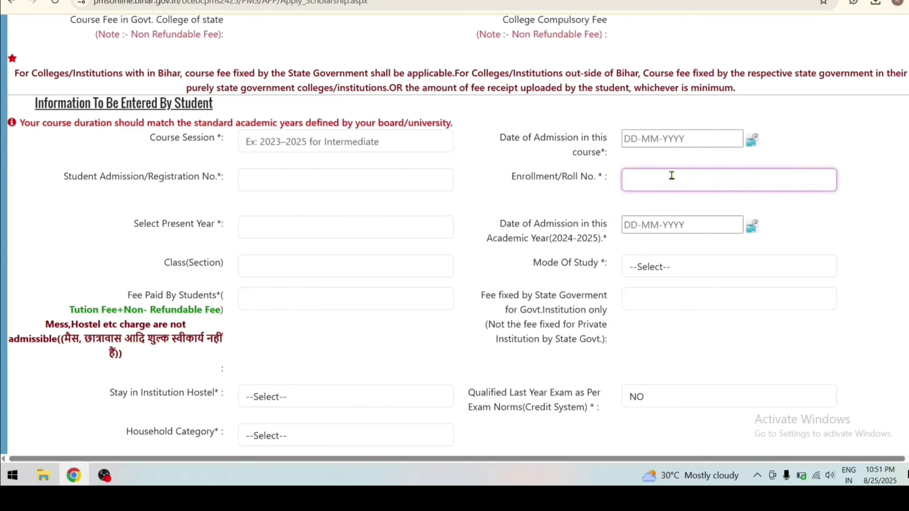
pyautogui.tripleClick(654, 174)
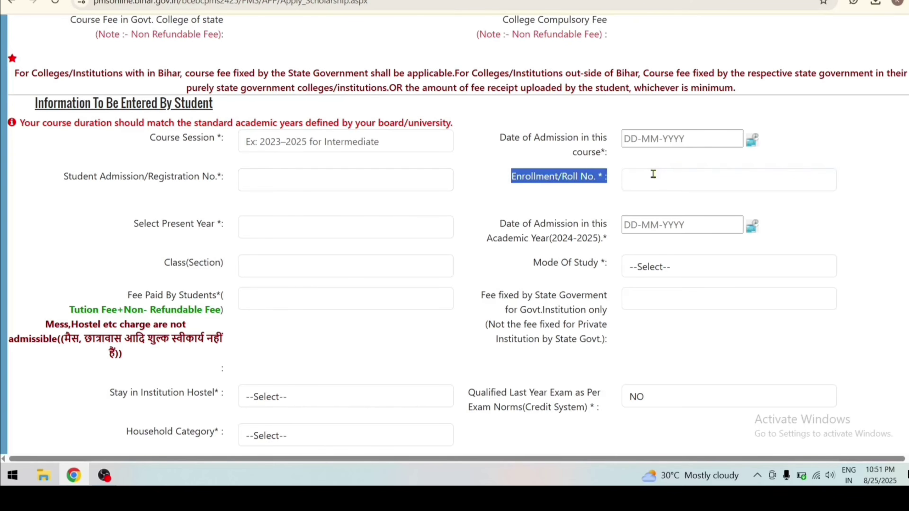
pyautogui.scroll(-2, 503, 160)
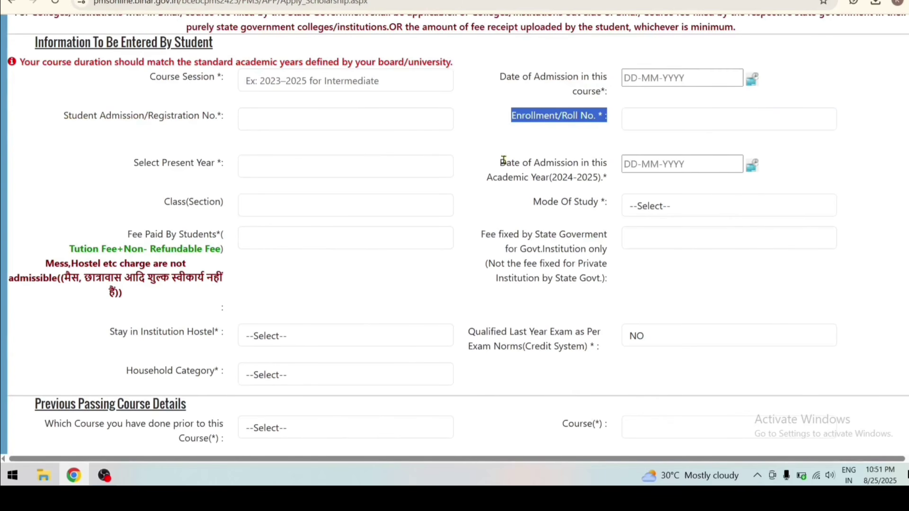
pyautogui.click(317, 171)
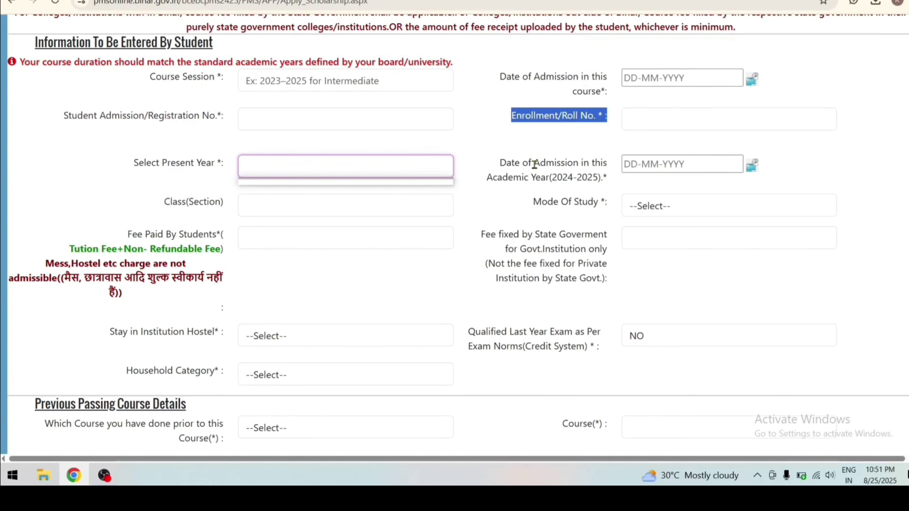
pyautogui.click(660, 163)
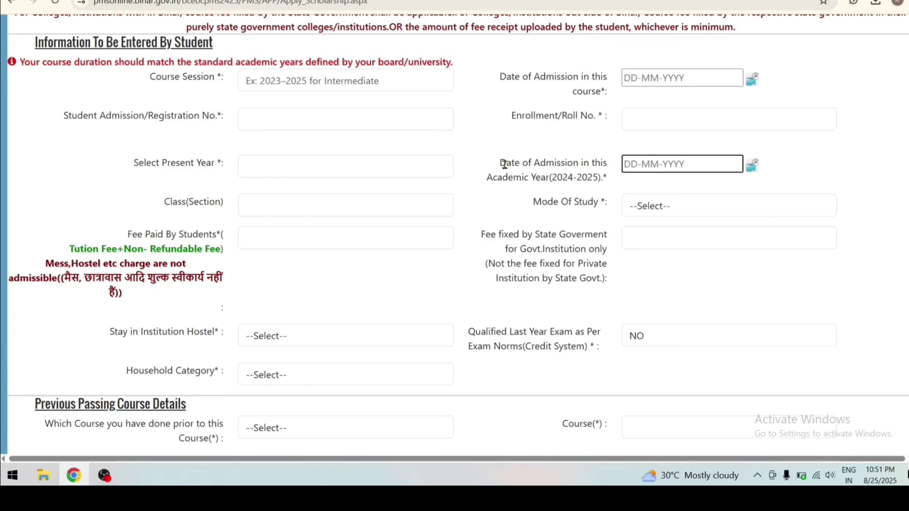
pyautogui.moveTo(524, 177); pyautogui.dragTo(619, 178)
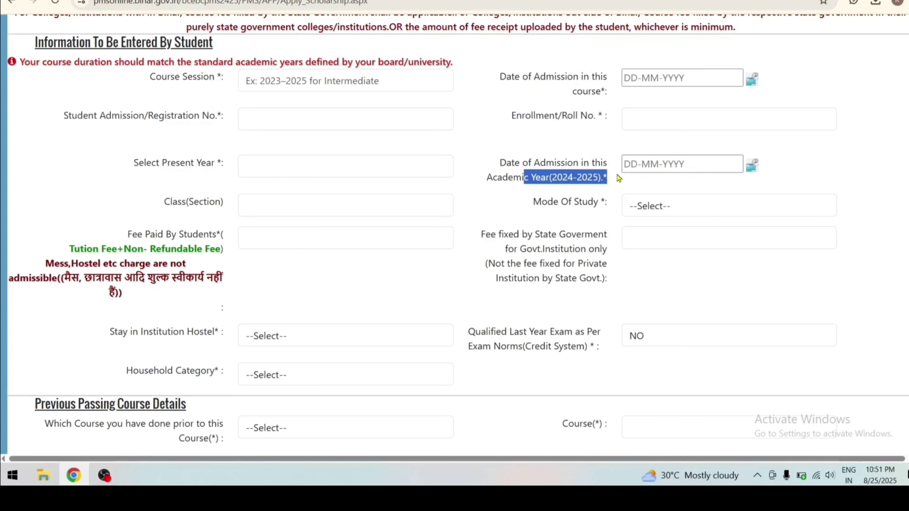
pyautogui.click(654, 162)
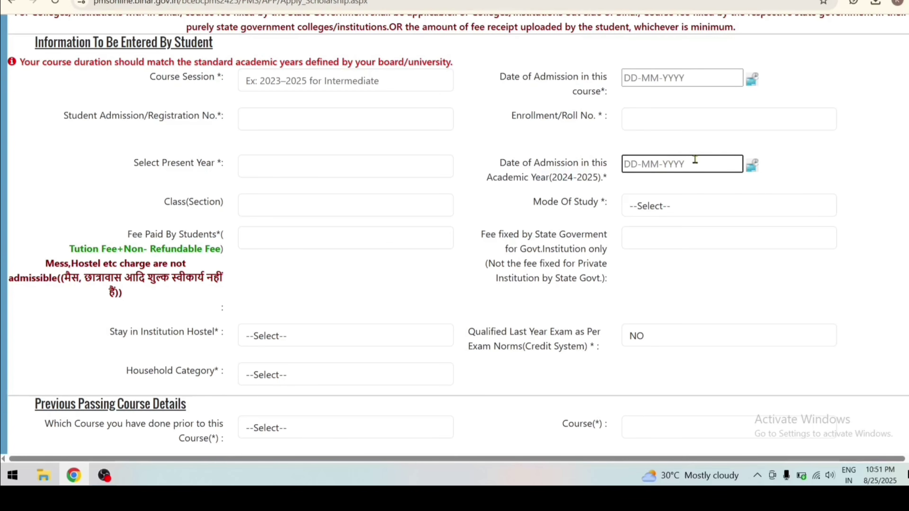
pyautogui.scroll(-2, 419, 174)
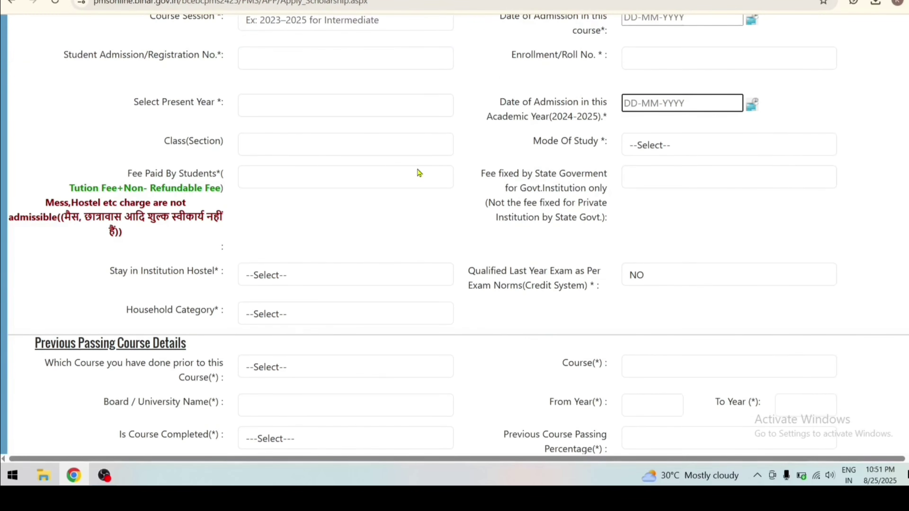
pyautogui.click(297, 149)
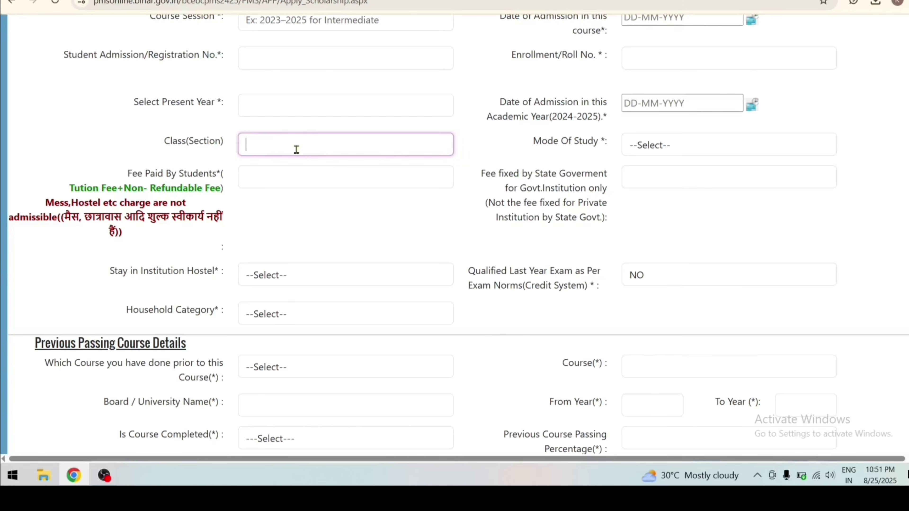
pyautogui.click(666, 144)
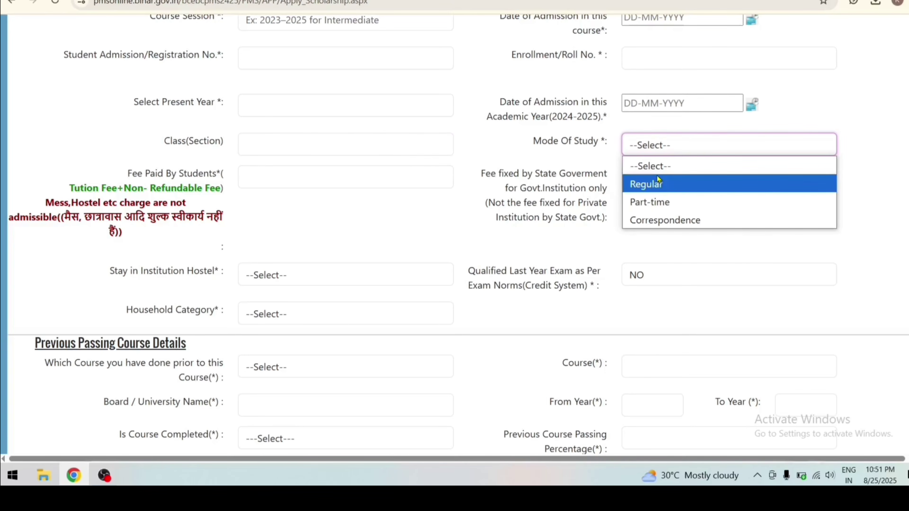
pyautogui.click(660, 184)
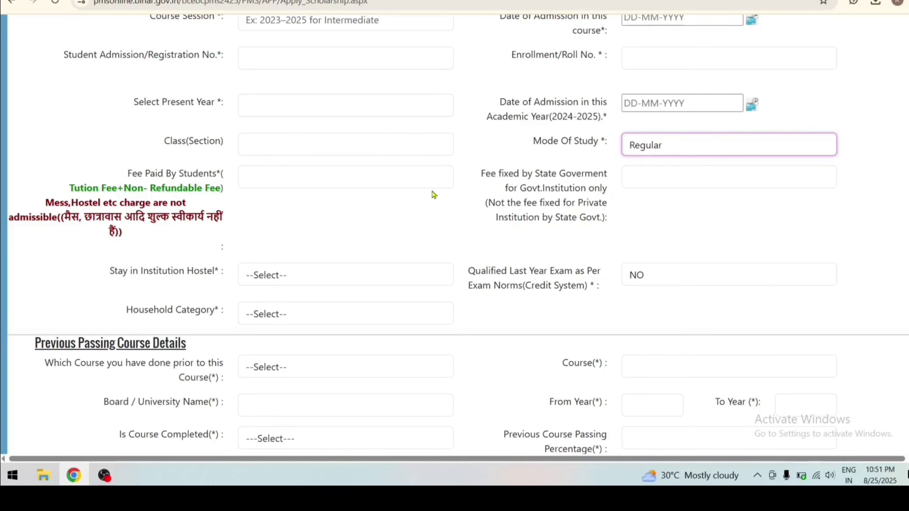
pyautogui.scroll(-2, 290, 211)
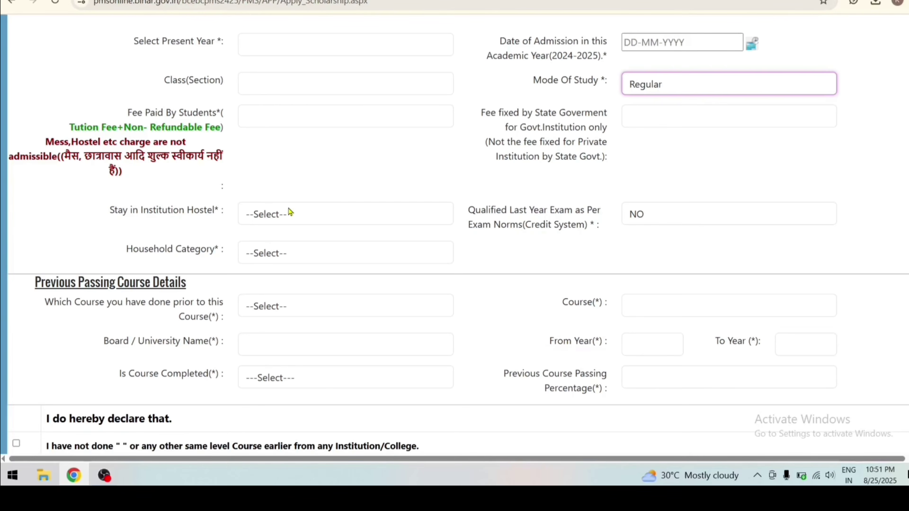
pyautogui.click(261, 118)
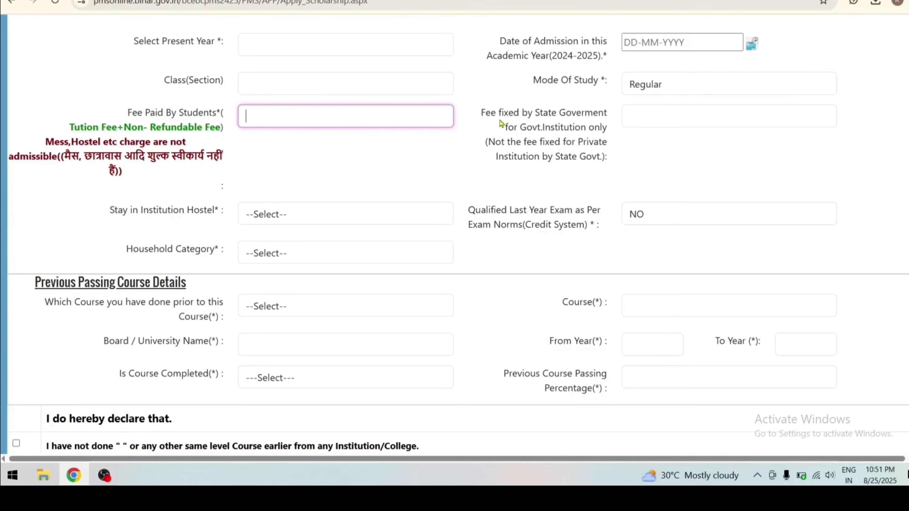
pyautogui.click(663, 119)
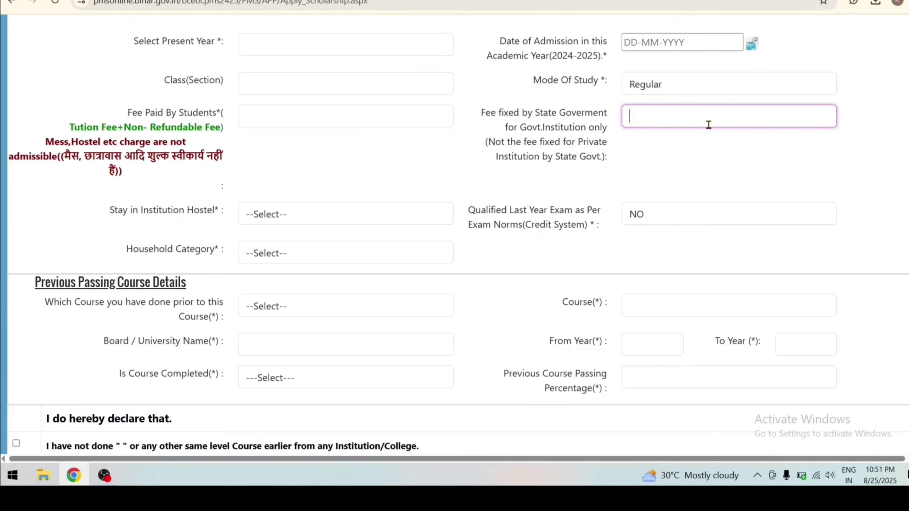
pyautogui.click(334, 123)
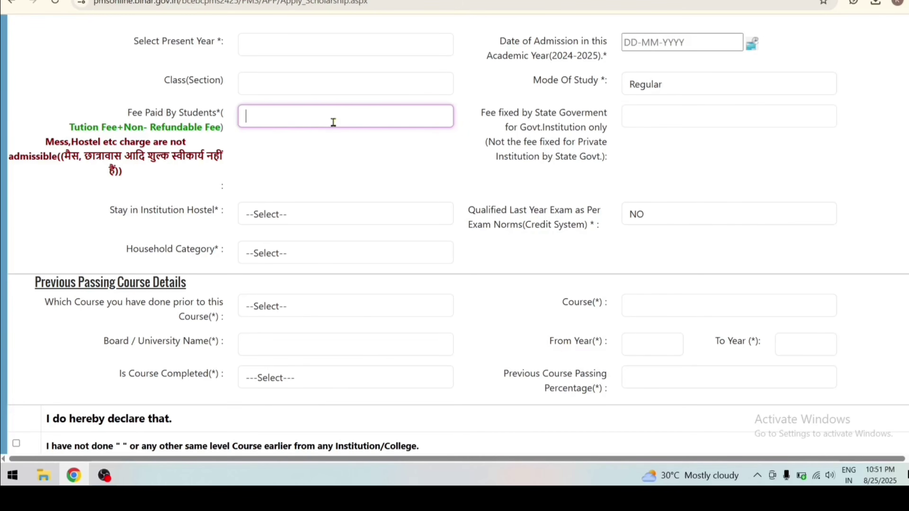
pyautogui.scroll(-2, 315, 179)
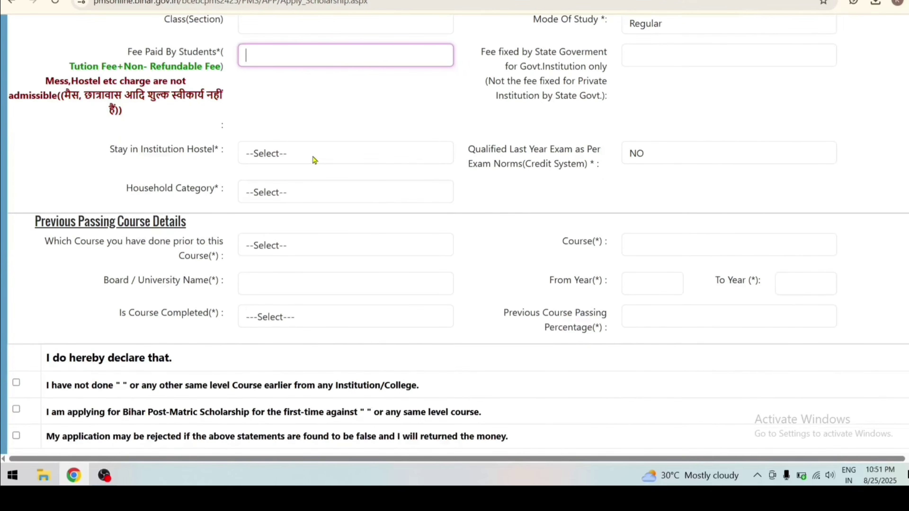
# Choose Poorest as household category and reselect NO for qualified last-year exam.
pyautogui.click(314, 160)
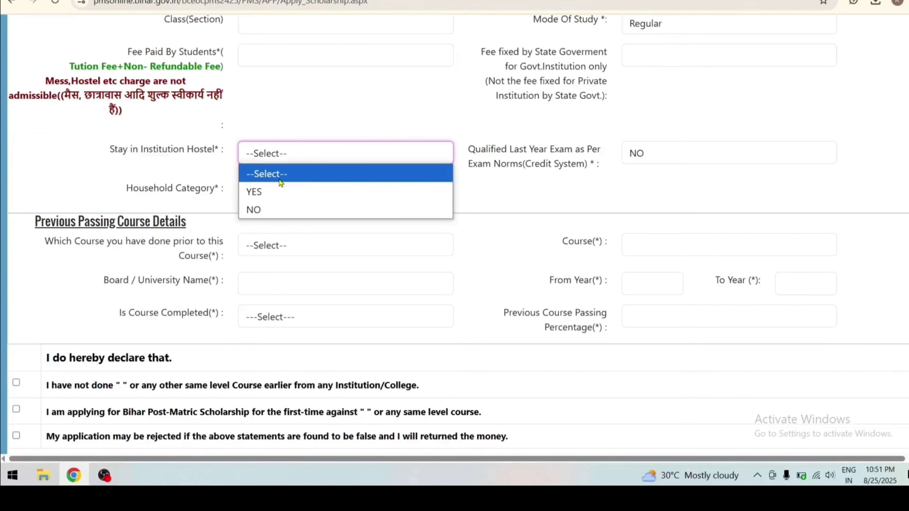
pyautogui.click(310, 134)
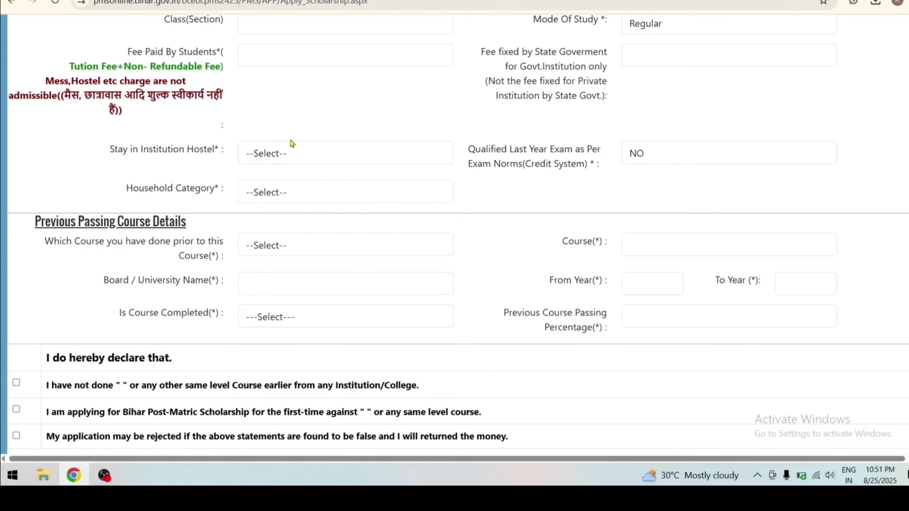
pyautogui.click(264, 192)
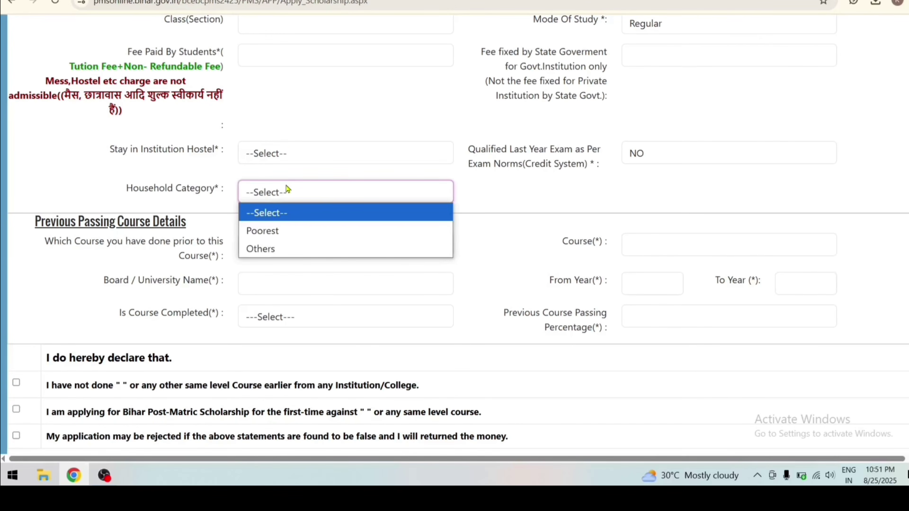
pyautogui.click(288, 232)
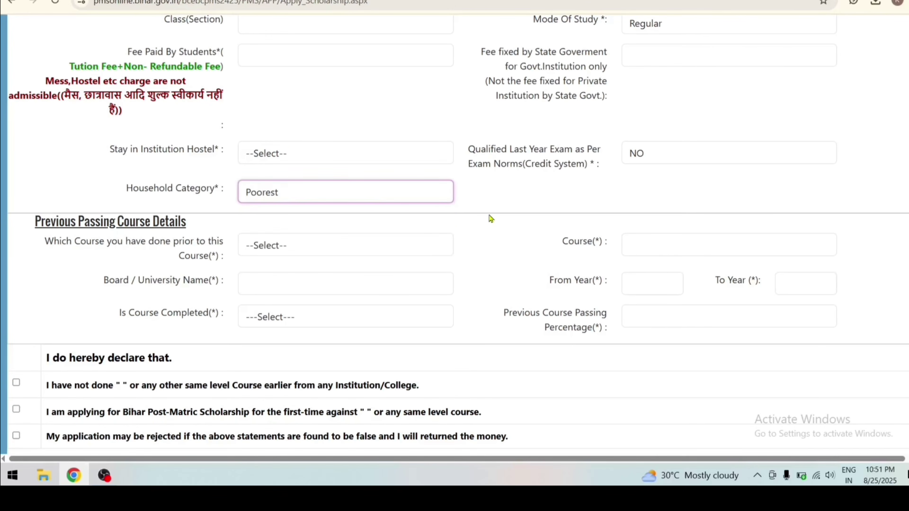
pyautogui.click(707, 152)
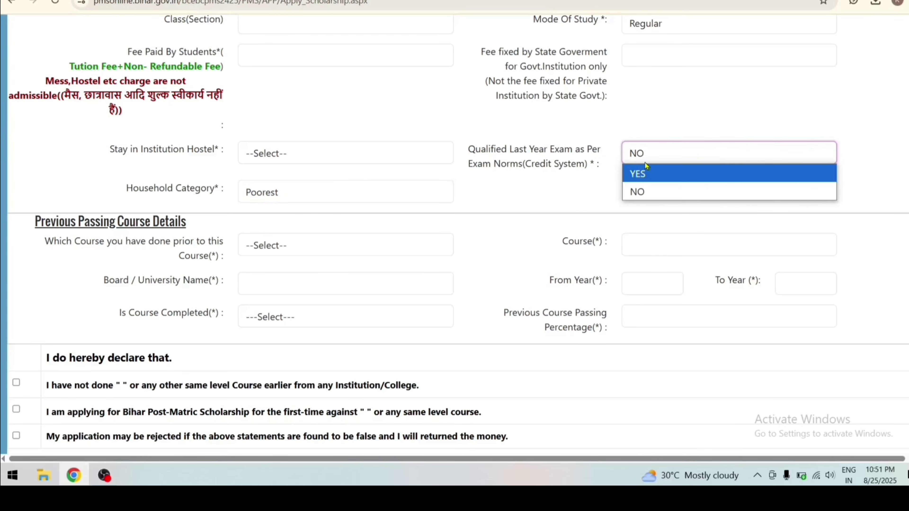
pyautogui.click(660, 192)
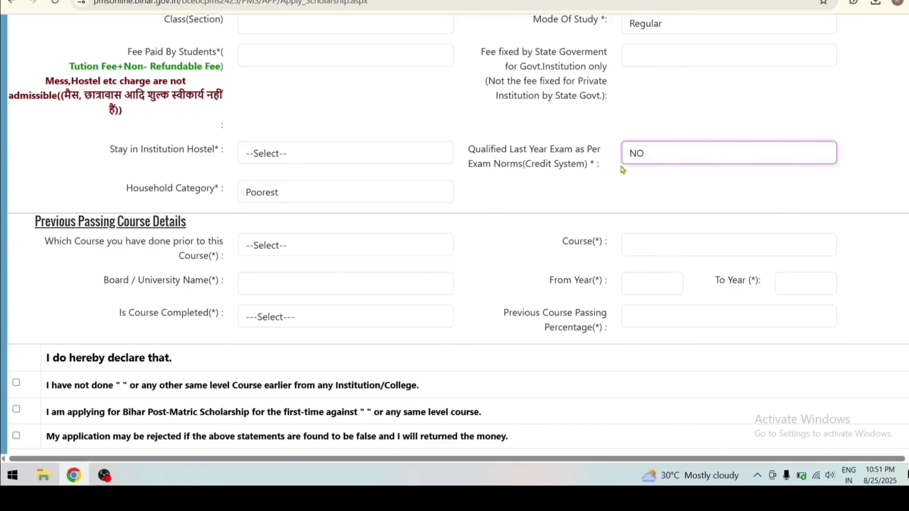
pyautogui.scroll(-1, 501, 209)
pyautogui.scroll(-2, 500, 209)
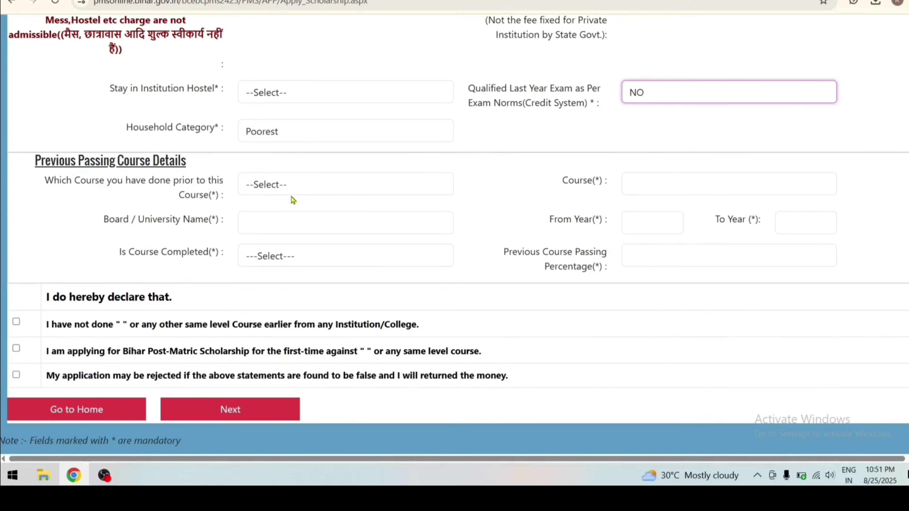
# Pick (Group-O) 10th Level Courses with course 10th as the previous course.
pyautogui.click(304, 190)
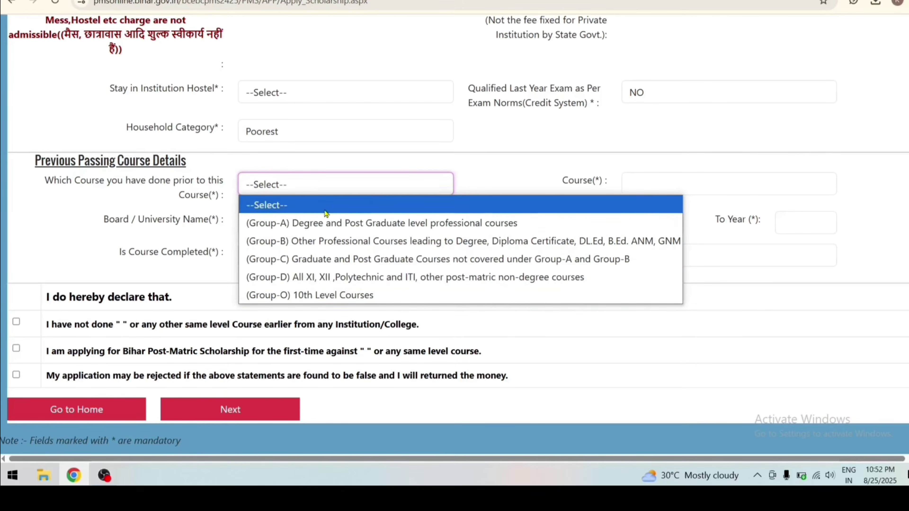
pyautogui.click(339, 292)
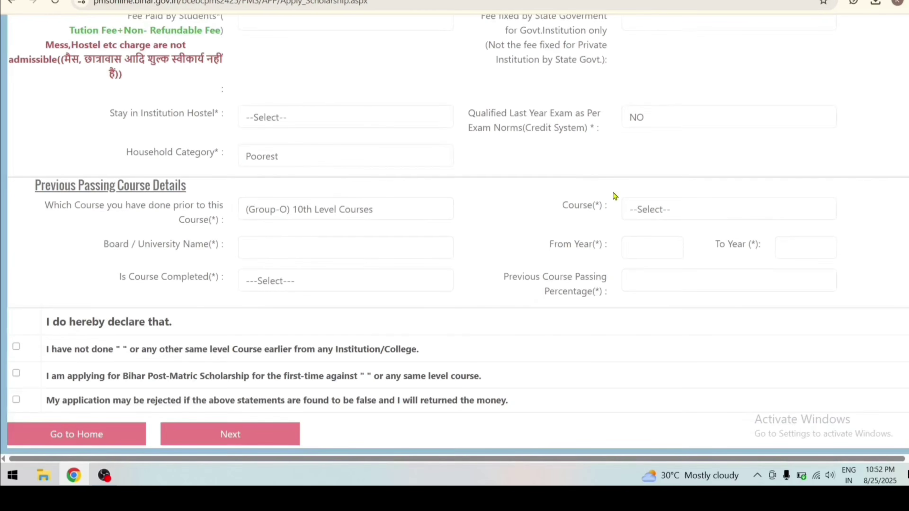
pyautogui.scroll(-1, 641, 196)
pyautogui.click(668, 193)
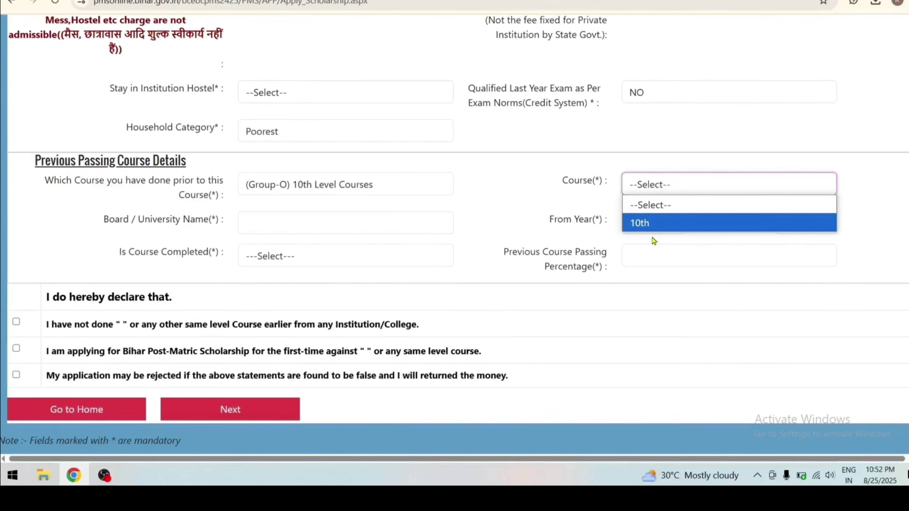
pyautogui.click(651, 222)
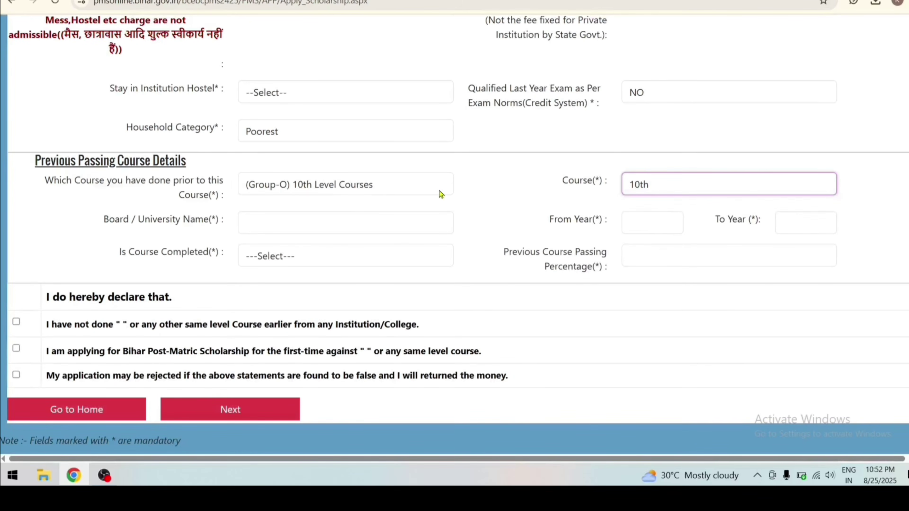
# Switch the prior course group to Group-A, leaving the specific course unselected.
pyautogui.click(382, 179)
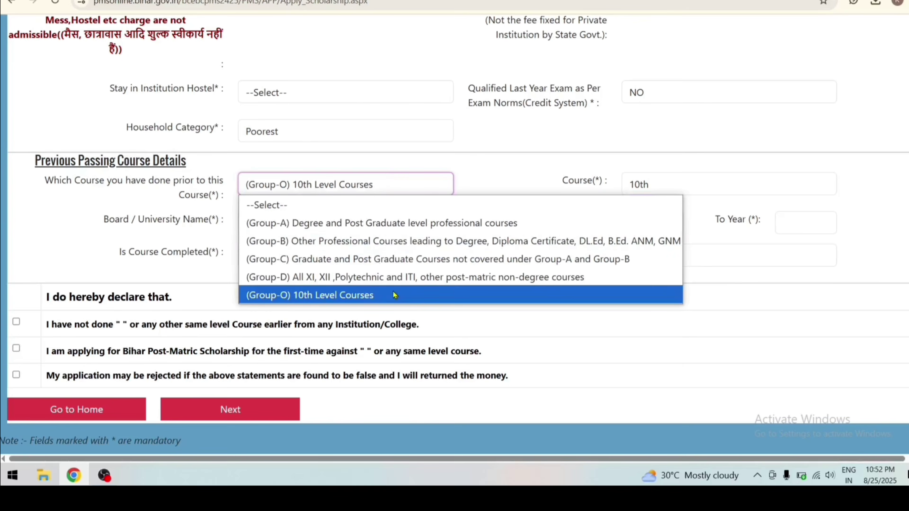
pyautogui.click(398, 223)
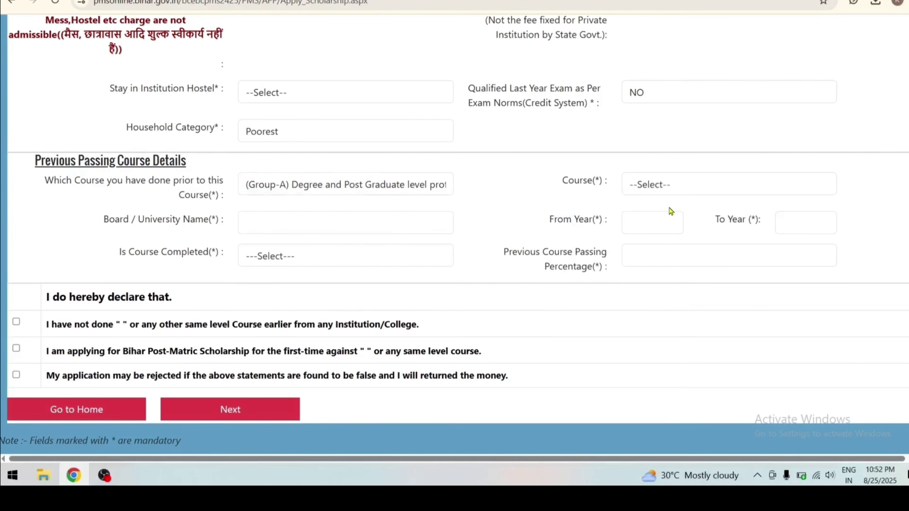
pyautogui.click(689, 196)
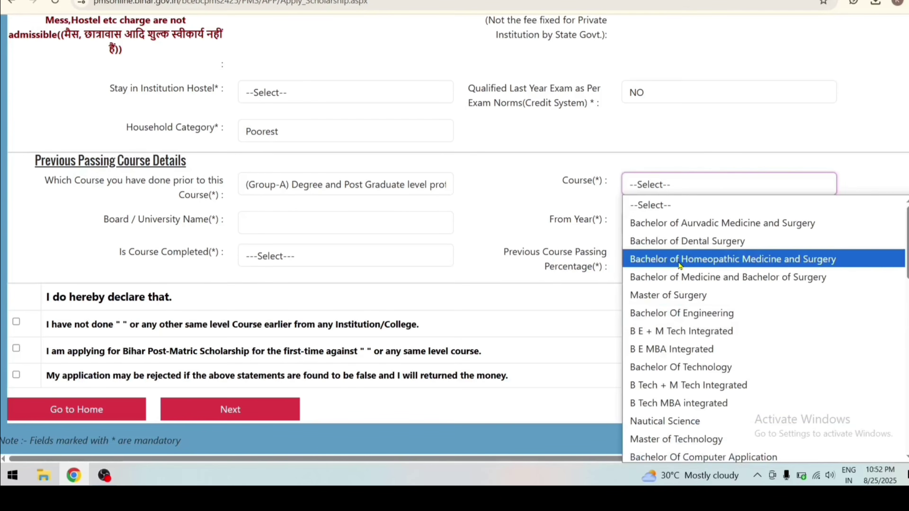
pyautogui.scroll(-5, 679, 265)
pyautogui.click(525, 176)
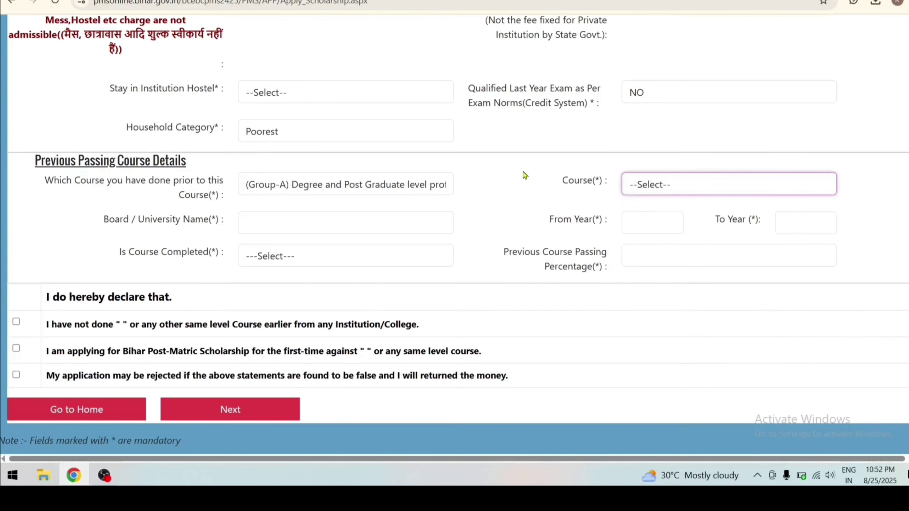
# Enter and then clear BSEB PATNA in the board/university field, moving to From Year.
pyautogui.click(318, 221)
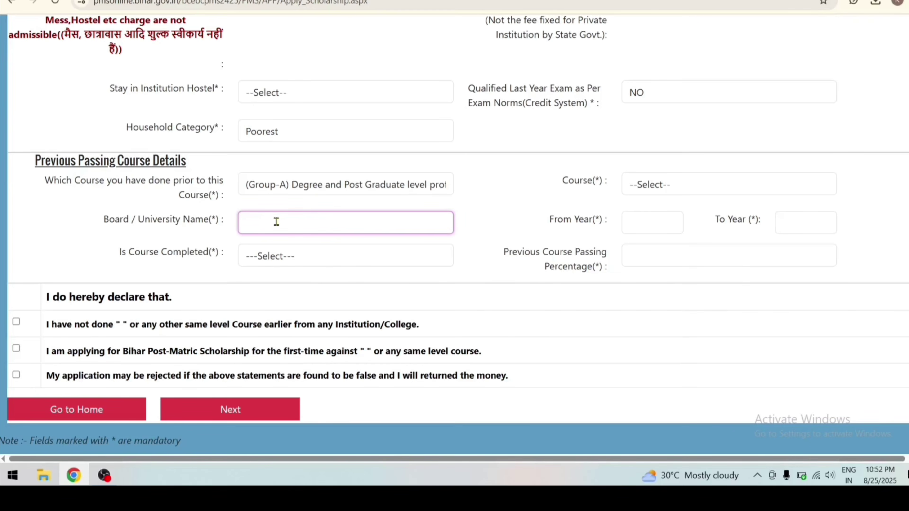
pyautogui.write('BSEB PATNA')
pyautogui.press('BackSpace')
pyautogui.press('BackSpace')
pyautogui.press('BackSpace')
pyautogui.press('BackSpace')
pyautogui.press('BackSpace')
pyautogui.press('BackSpace')
pyautogui.press('BackSpace')
pyautogui.press('BackSpace')
pyautogui.press('BackSpace')
pyautogui.click(635, 217)
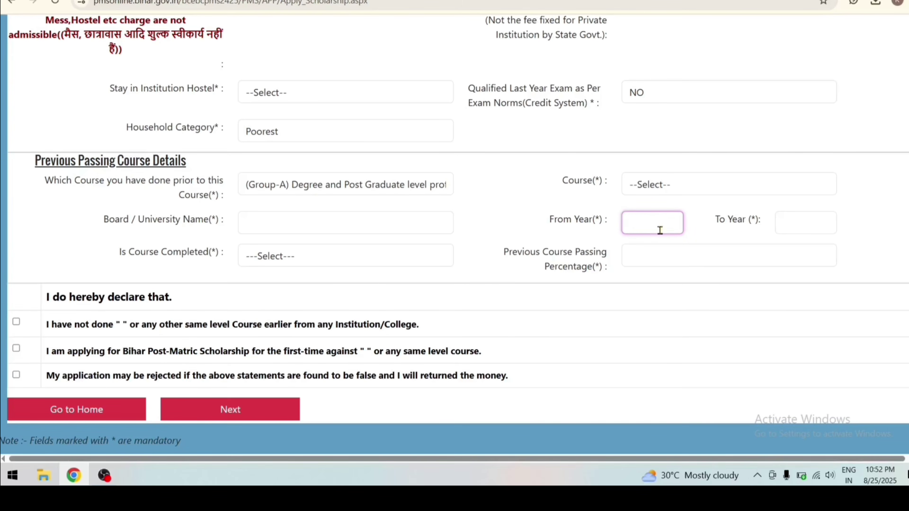
# Move through the To Year and passing percentage fields, then set Is Course Completed to Yes.
pyautogui.click(798, 226)
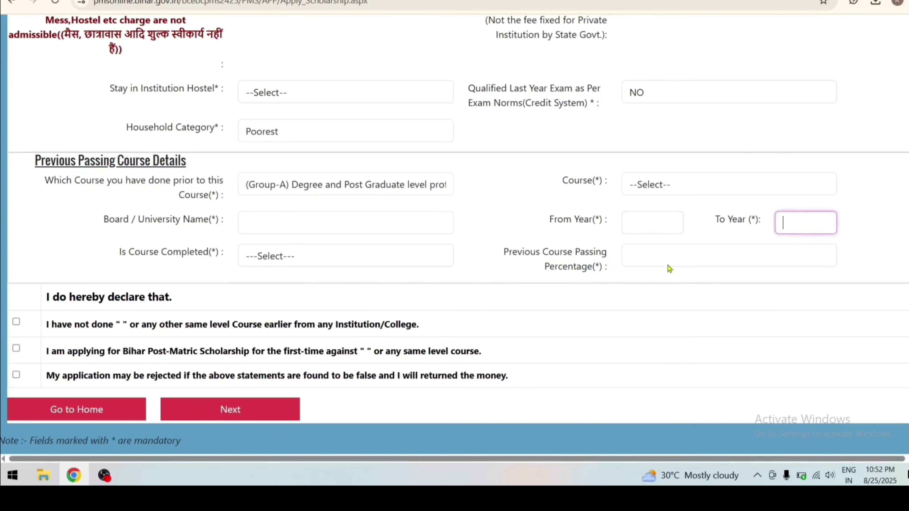
pyautogui.click(665, 253)
pyautogui.click(731, 244)
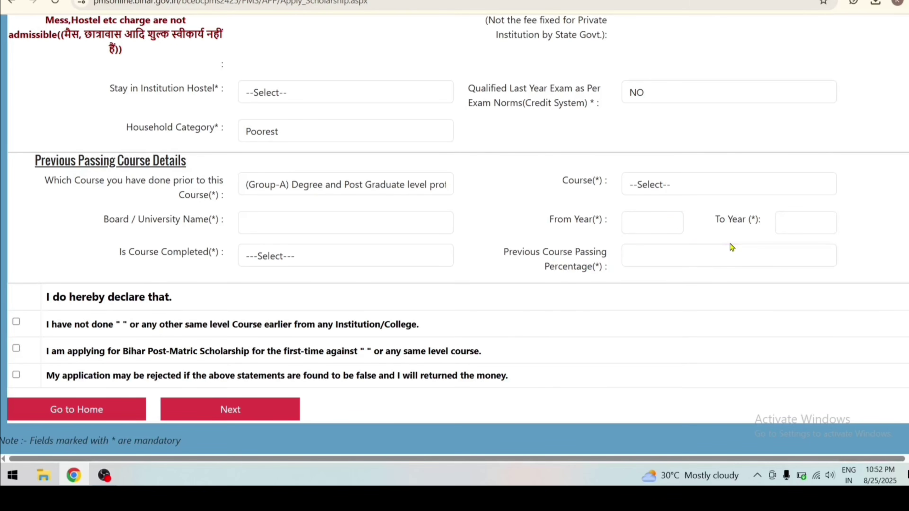
pyautogui.click(715, 257)
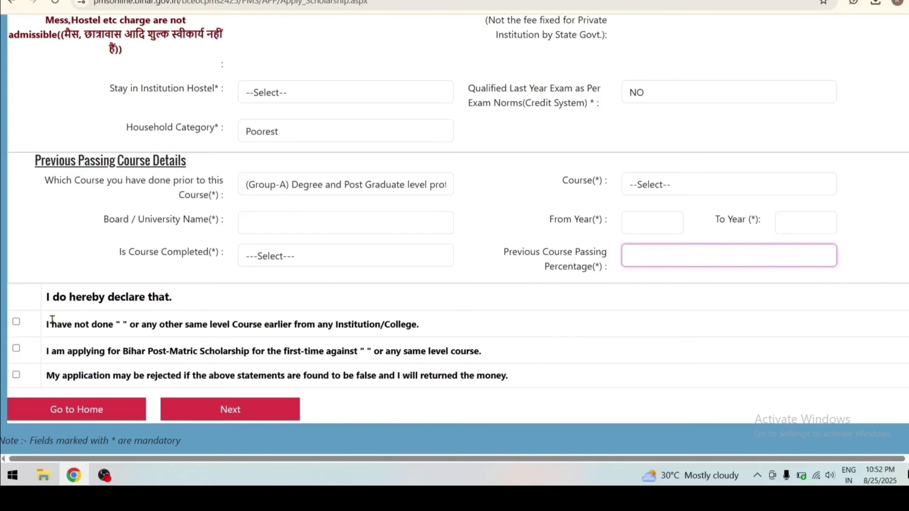
pyautogui.click(270, 260)
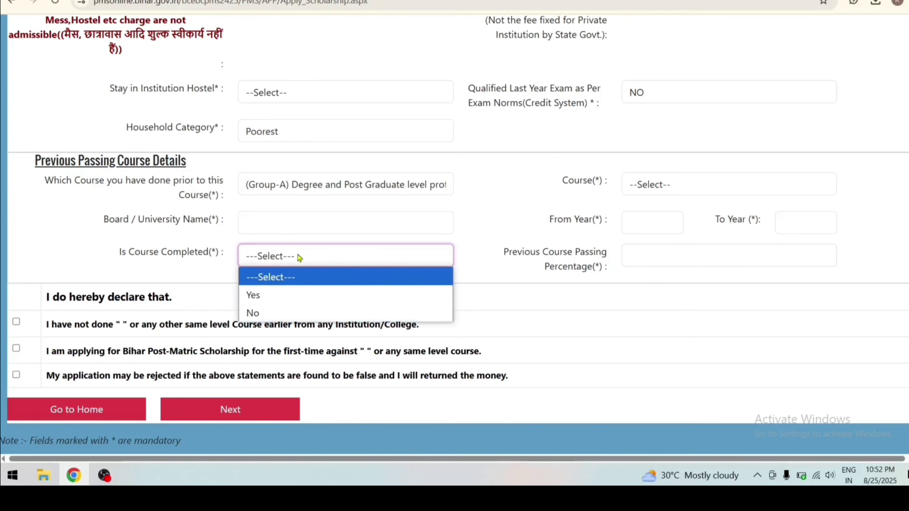
pyautogui.click(270, 297)
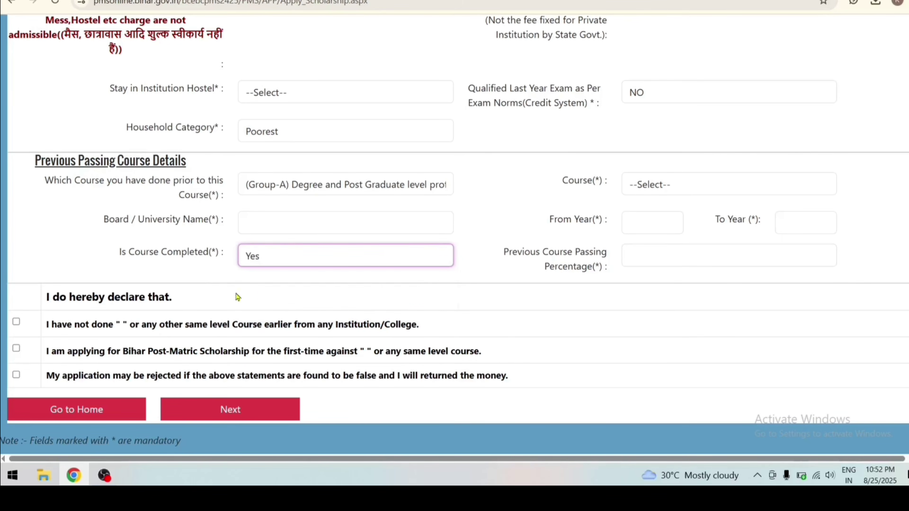
# Accept the first-time, no same-level course and rejection-if-false declarations, then submit with Next.
pyautogui.click(22, 322)
pyautogui.click(16, 349)
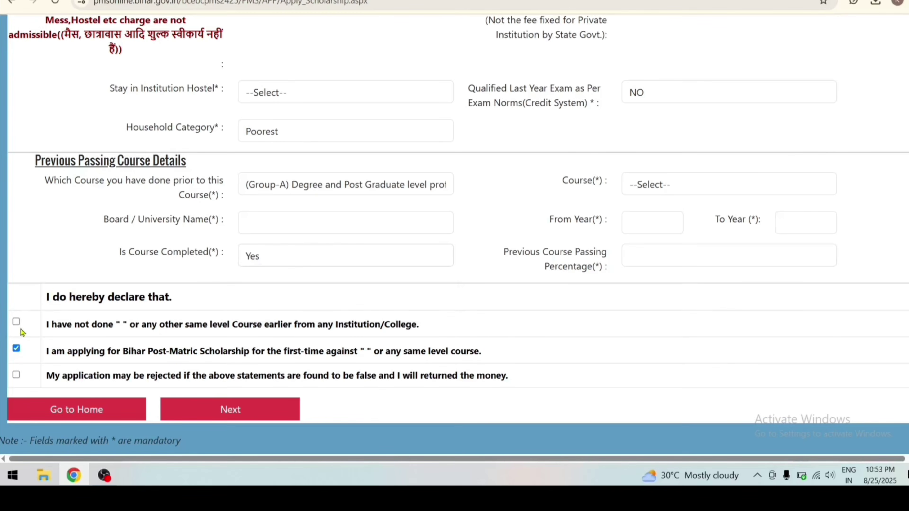
pyautogui.click(17, 322)
pyautogui.click(16, 375)
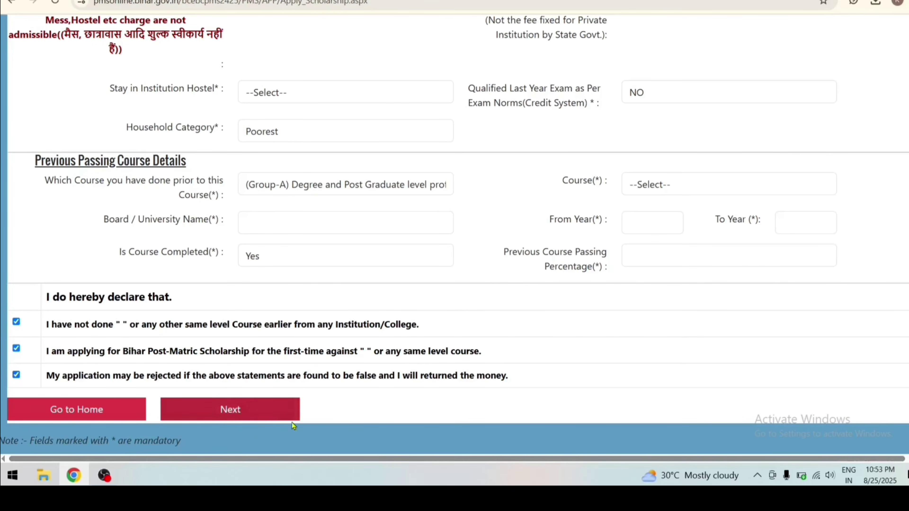
pyautogui.click(262, 409)
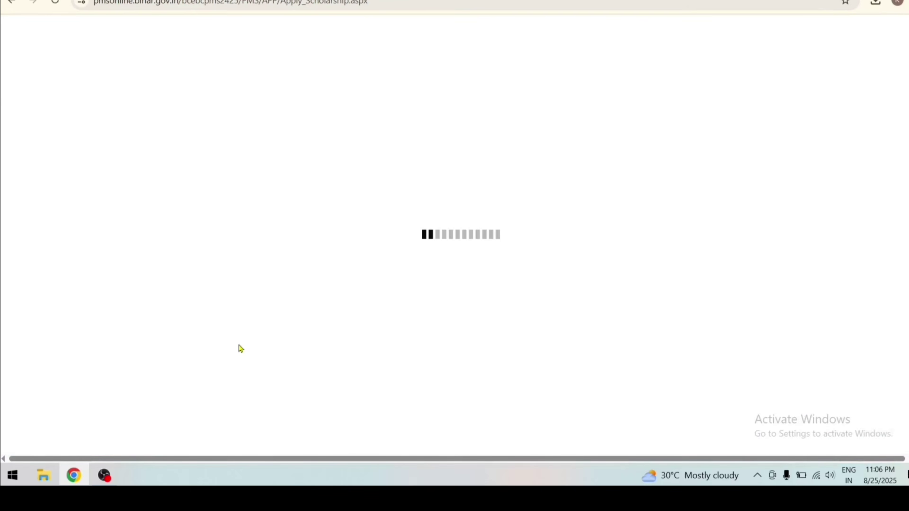
# Certify statement 1 on Bihar domicile and statement 2 on the income limit.
pyautogui.scroll(-5, 285, 333)
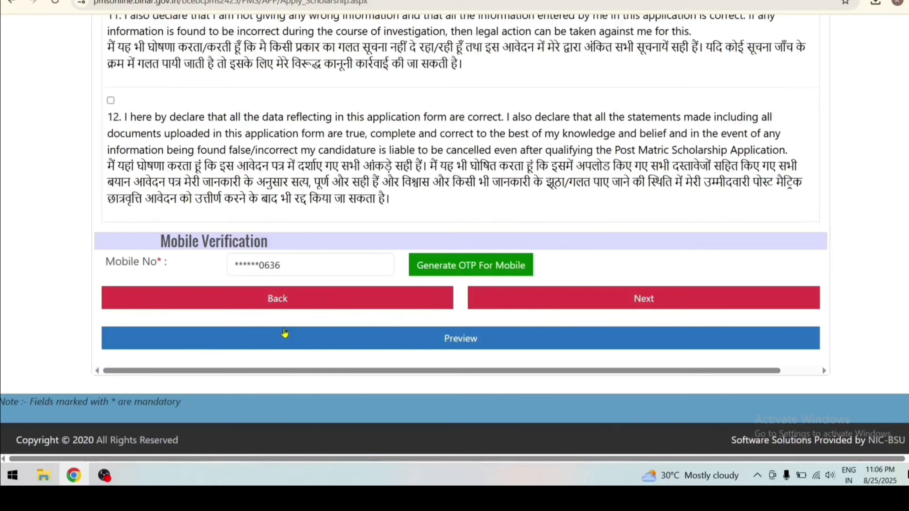
pyautogui.scroll(10, 285, 333)
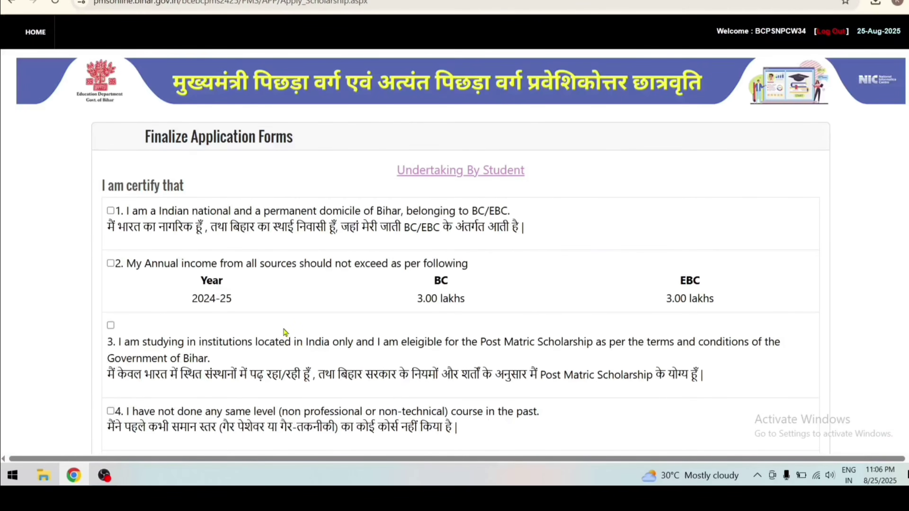
pyautogui.click(111, 211)
pyautogui.click(112, 264)
# Highlight the BC and EBC 3.00 lakh income limits in the statement table.
pyautogui.scroll(-2, 358, 264)
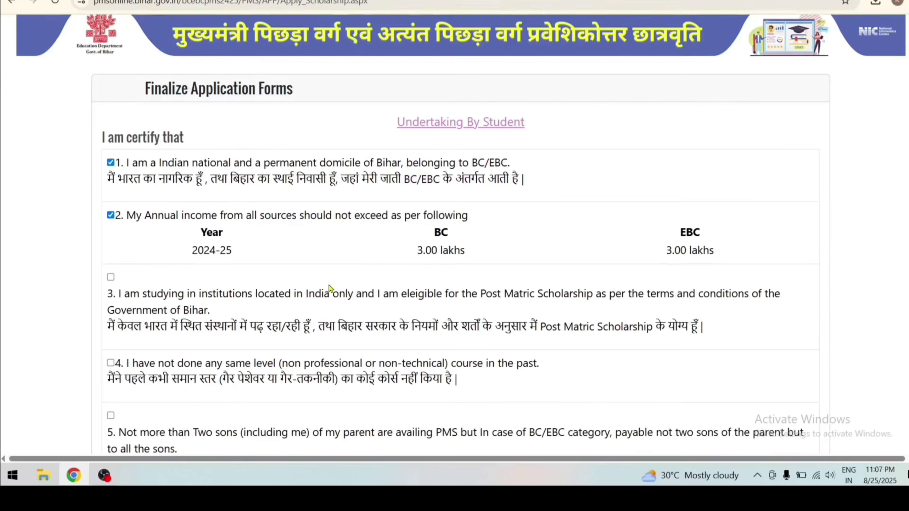
pyautogui.moveTo(417, 246); pyautogui.dragTo(488, 235)
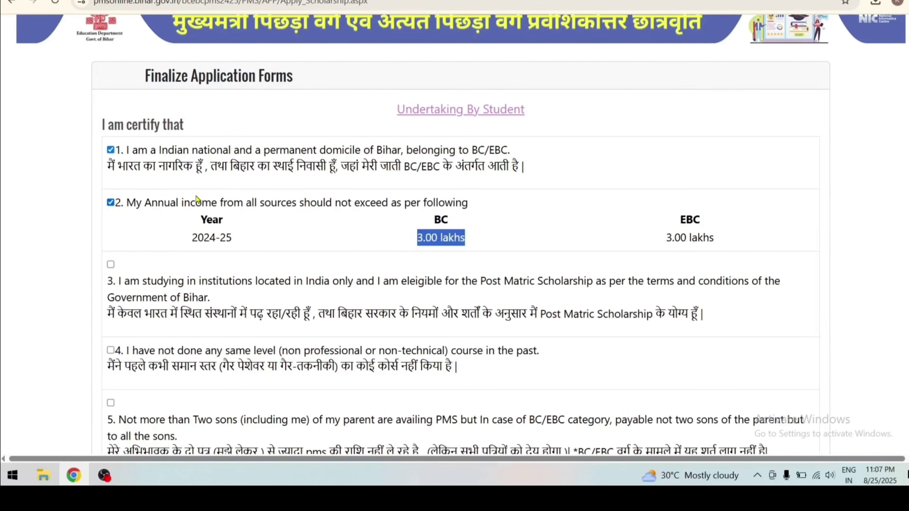
pyautogui.moveTo(196, 199); pyautogui.dragTo(619, 255)
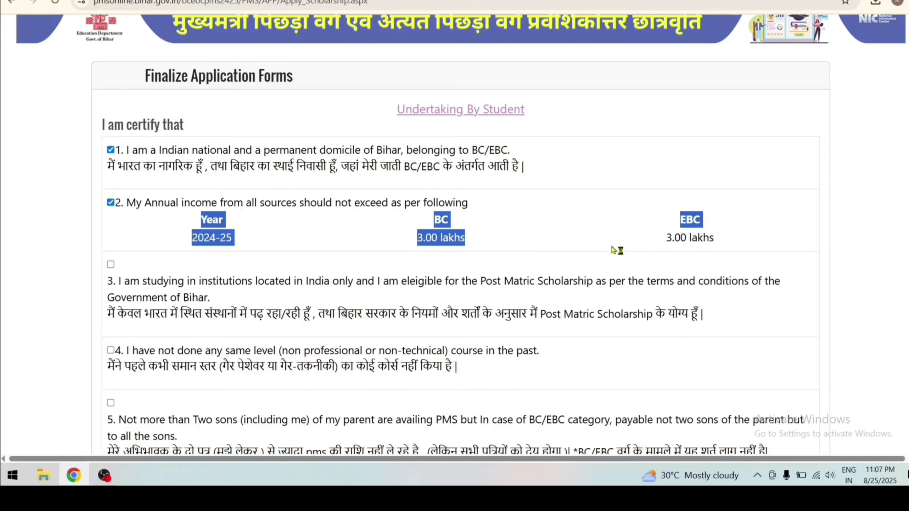
pyautogui.click(656, 242)
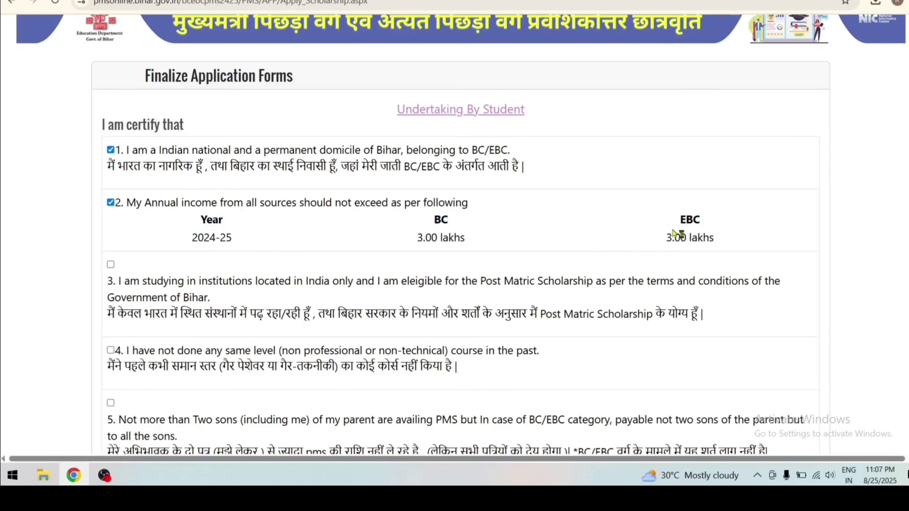
pyautogui.moveTo(668, 232); pyautogui.dragTo(742, 242)
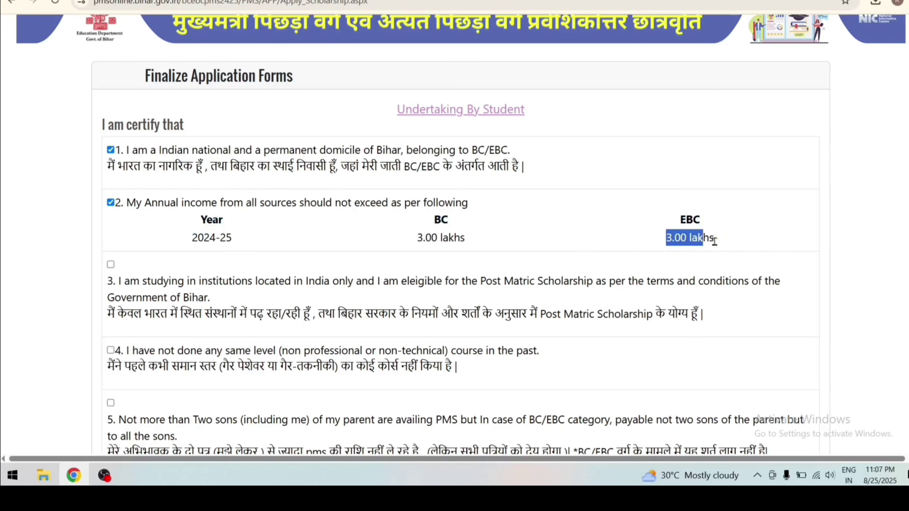
pyautogui.click(746, 214)
pyautogui.scroll(-1, 136, 279)
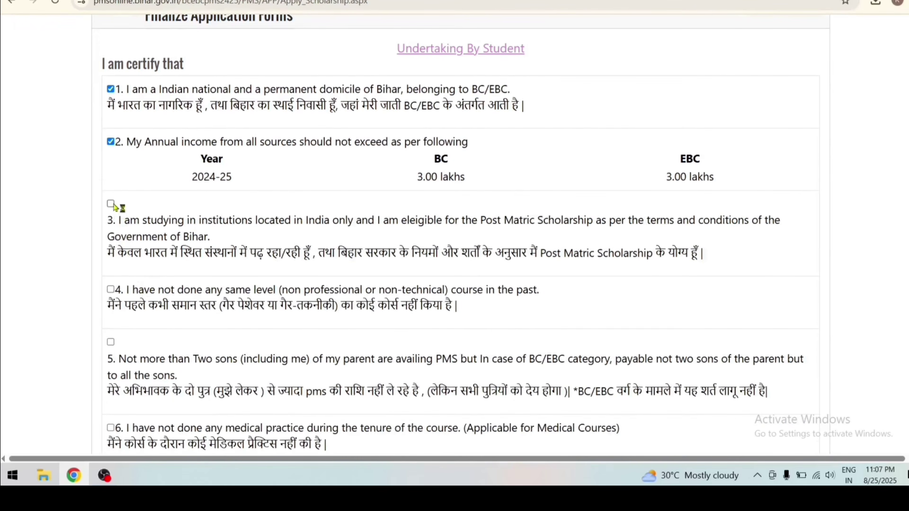
# Certify undertaking statements 3 through 7: studying in India, no same-level course, two sons, no medical practice, same stream.
pyautogui.click(111, 204)
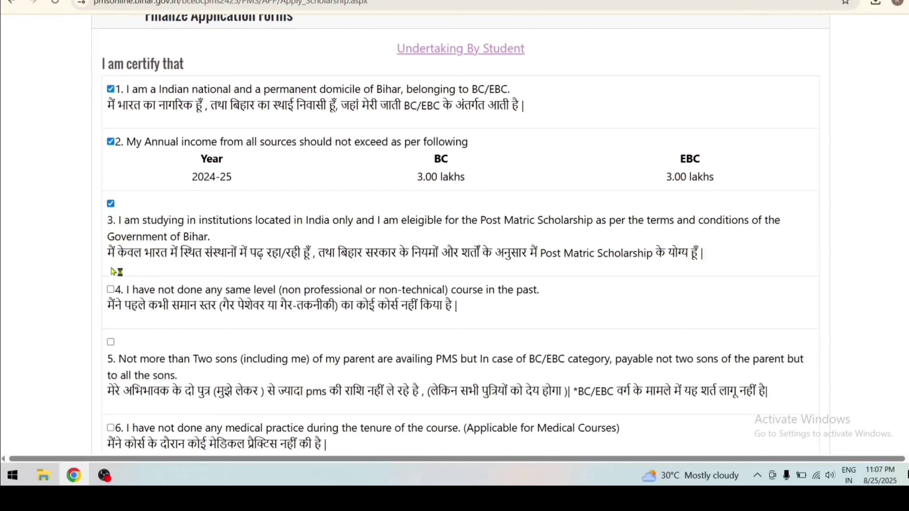
pyautogui.click(112, 290)
pyautogui.scroll(-2, 113, 290)
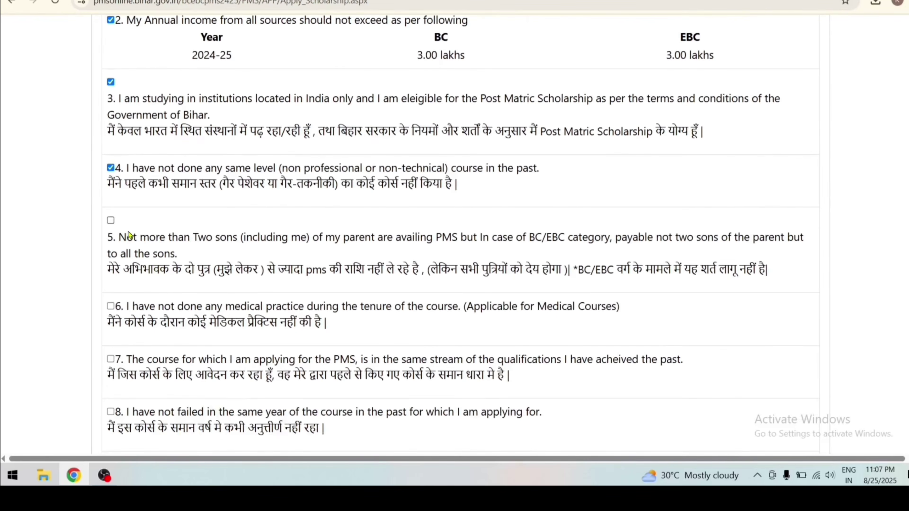
pyautogui.click(112, 221)
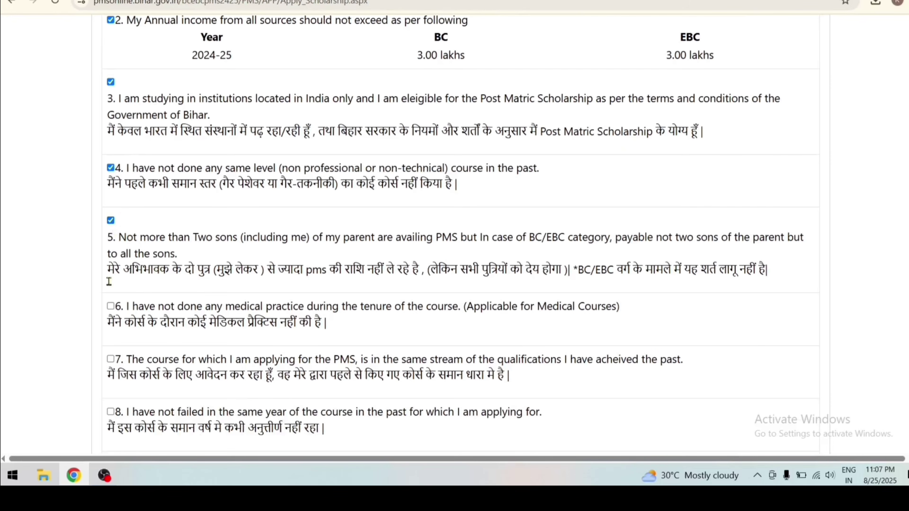
pyautogui.click(110, 307)
pyautogui.scroll(-1, 112, 308)
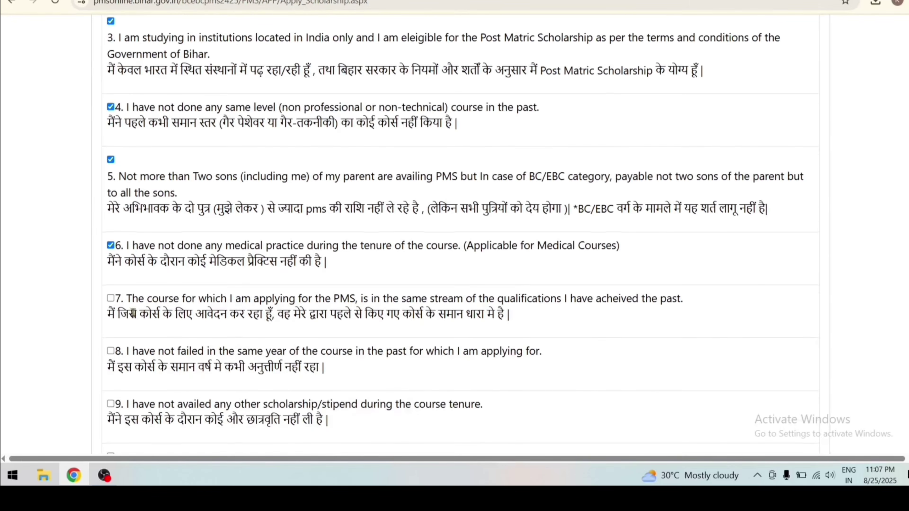
pyautogui.click(113, 300)
# Certify statements 8, 10, 11 and 12, skipping statement 9.
pyautogui.scroll(-3, 114, 302)
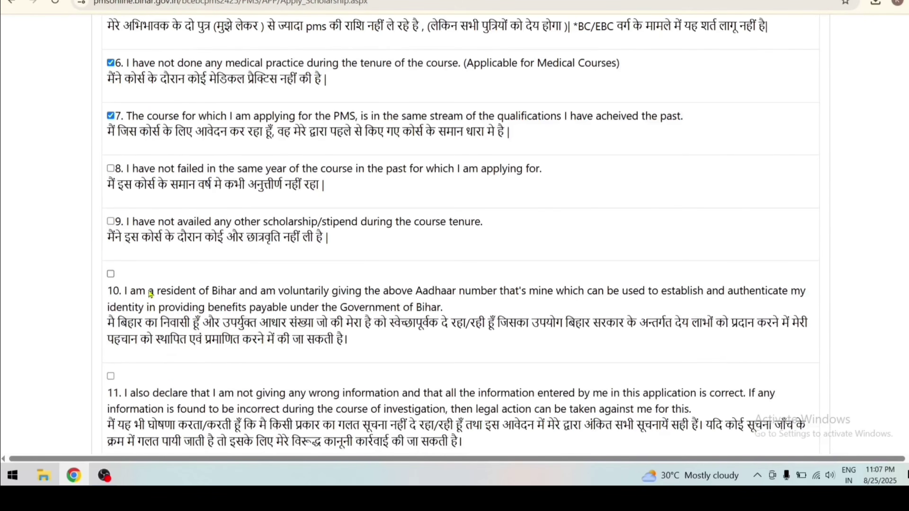
pyautogui.click(110, 172)
pyautogui.click(111, 274)
pyautogui.scroll(-1, 152, 318)
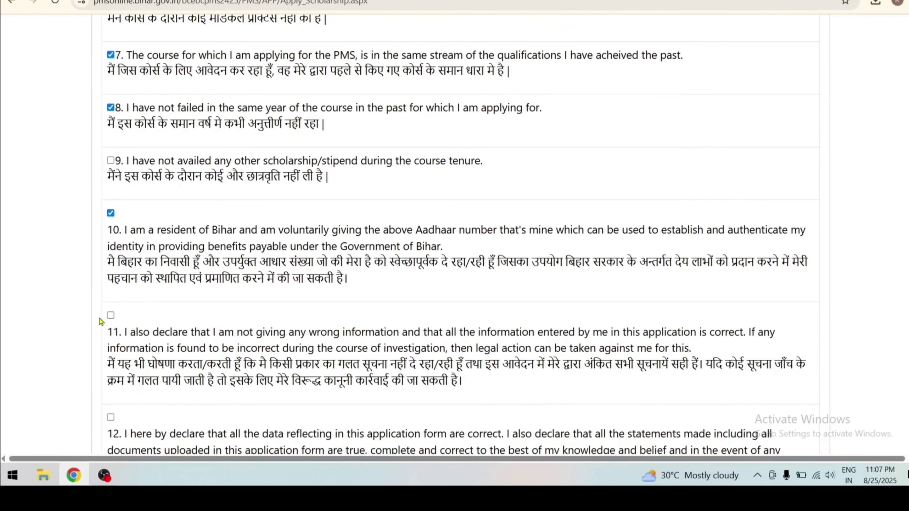
pyautogui.click(110, 315)
pyautogui.scroll(-2, 125, 324)
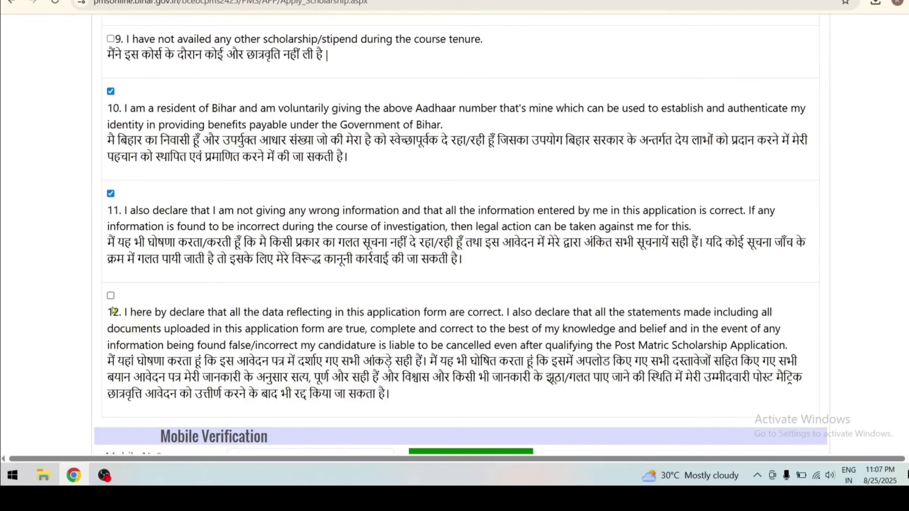
pyautogui.click(111, 297)
pyautogui.scroll(-5, 276, 325)
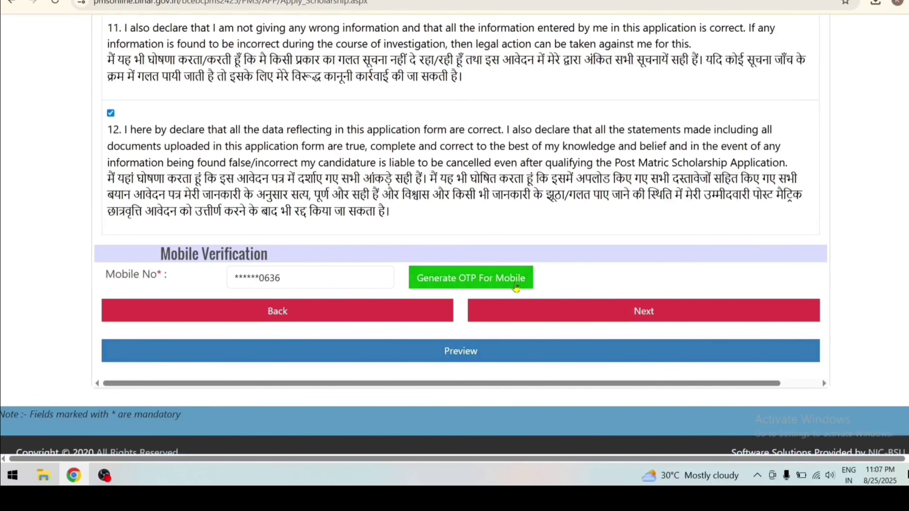
# Generate an OTP for the registered mobile, dismiss the OTP-sent alert, and focus the Enter OTP field.
pyautogui.click(502, 283)
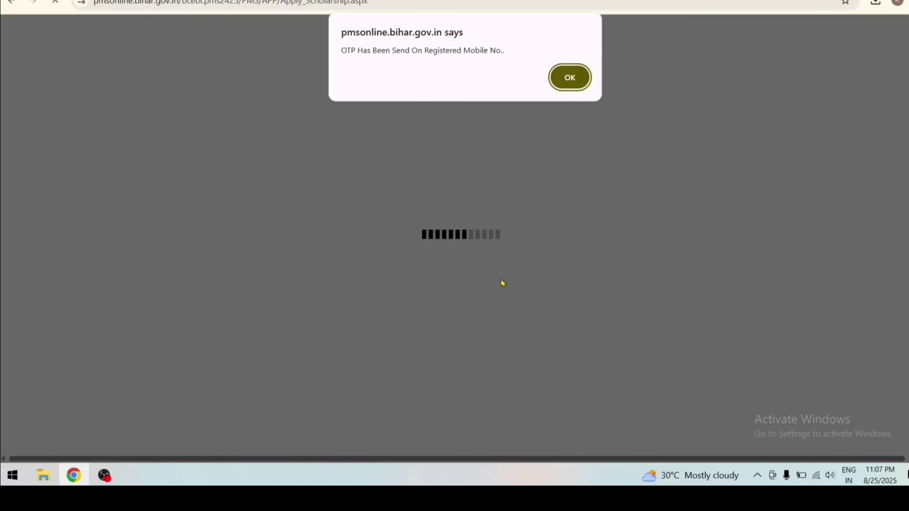
pyautogui.click(567, 78)
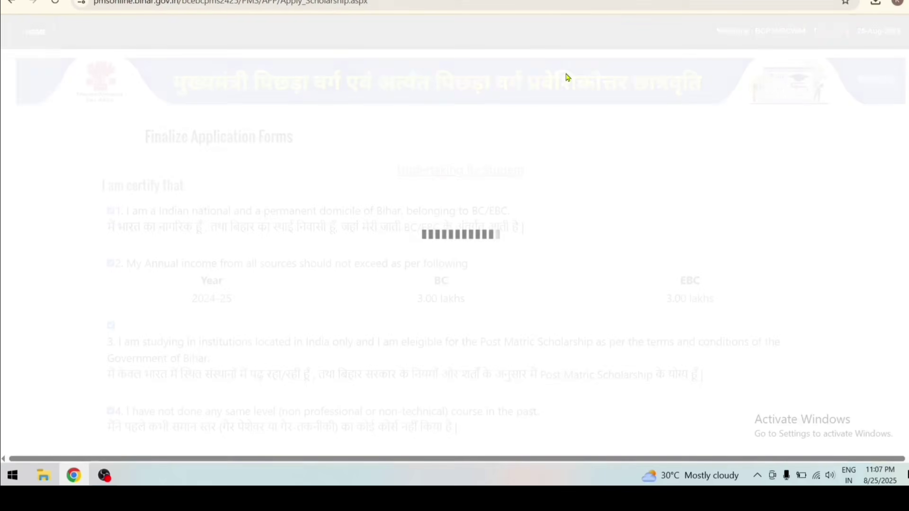
pyautogui.scroll(-6, 443, 254)
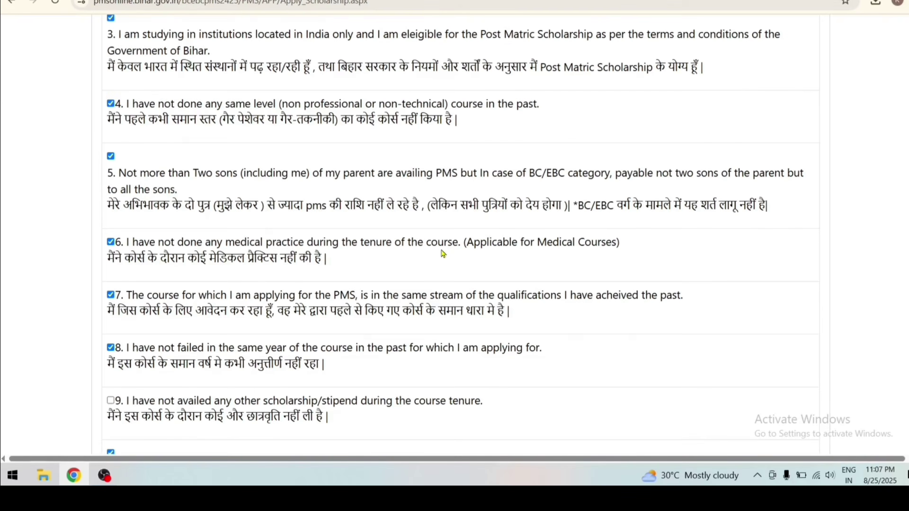
pyautogui.scroll(-8, 443, 254)
pyautogui.scroll(-5, 444, 265)
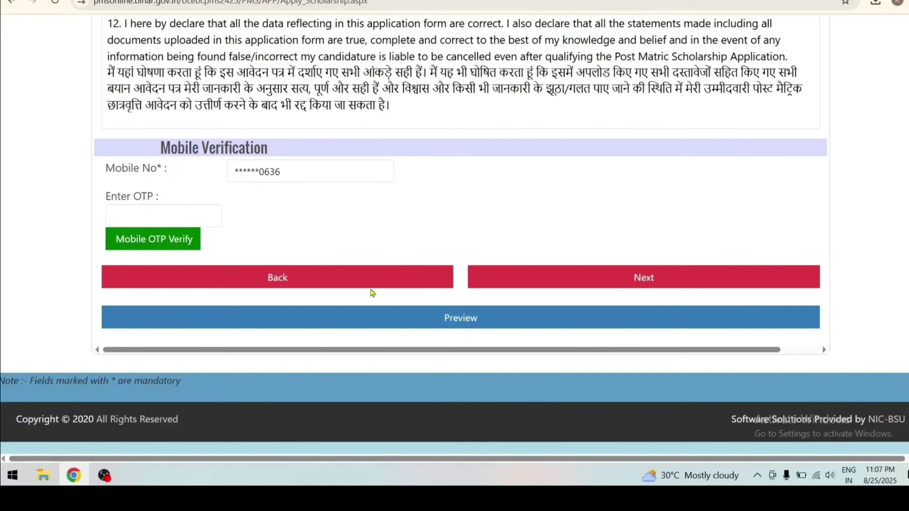
pyautogui.click(170, 216)
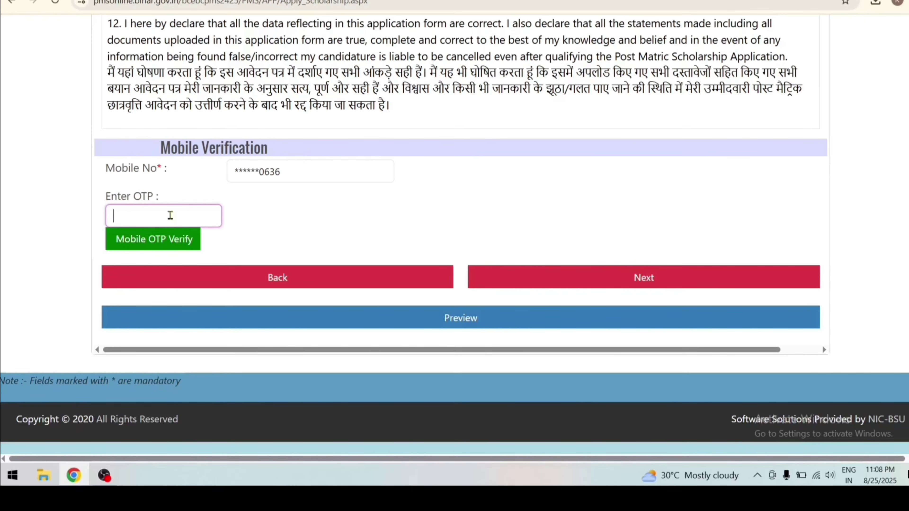
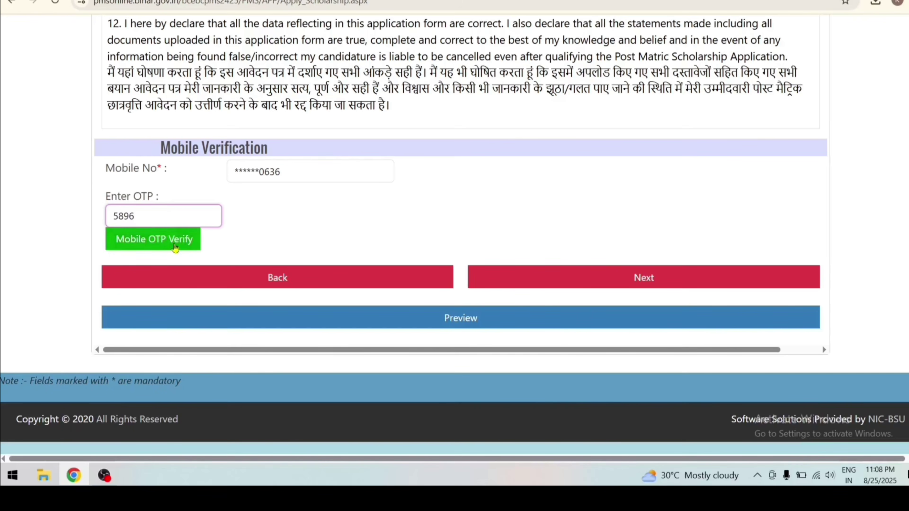
# Enter the received OTP code and confirm it with Mobile OTP Verify.
pyautogui.click(175, 247)
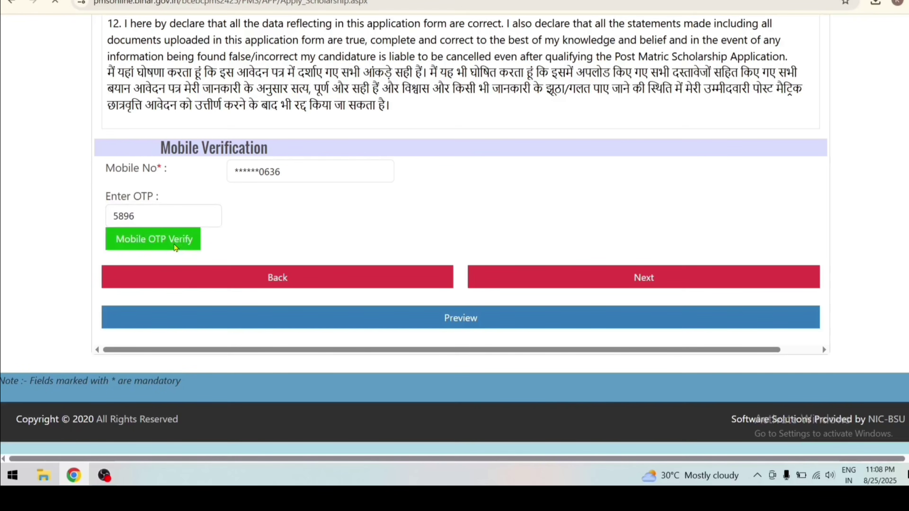
pyautogui.scroll(-5, 475, 272)
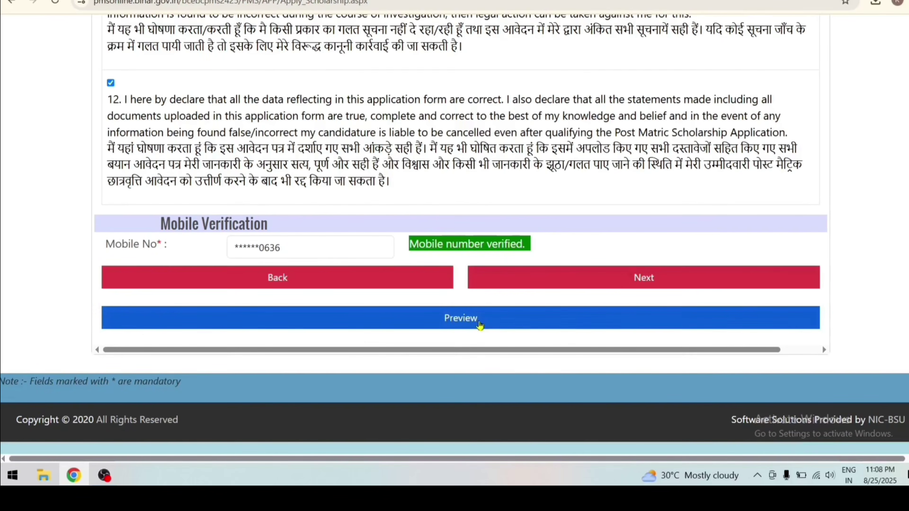
# Go via Preview to the 2024-2025 Upload Educational Documents page.
pyautogui.click(550, 323)
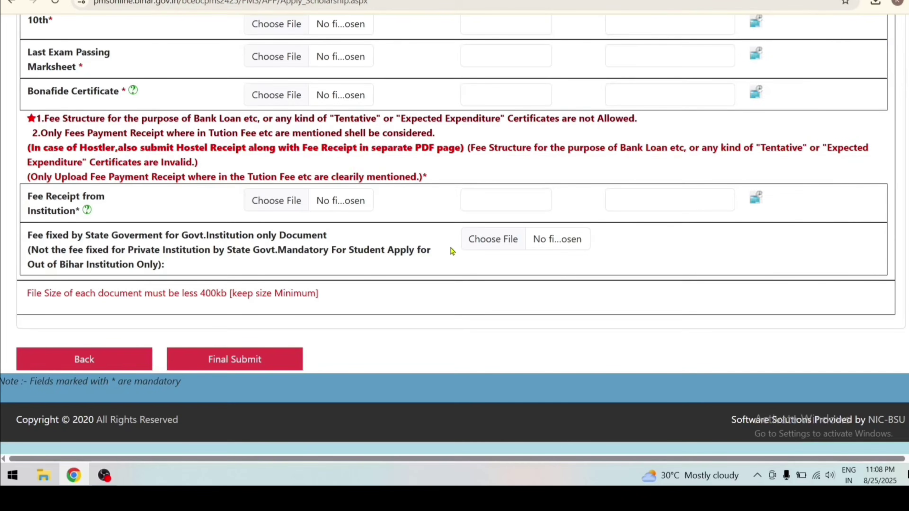
pyautogui.scroll(7, 451, 251)
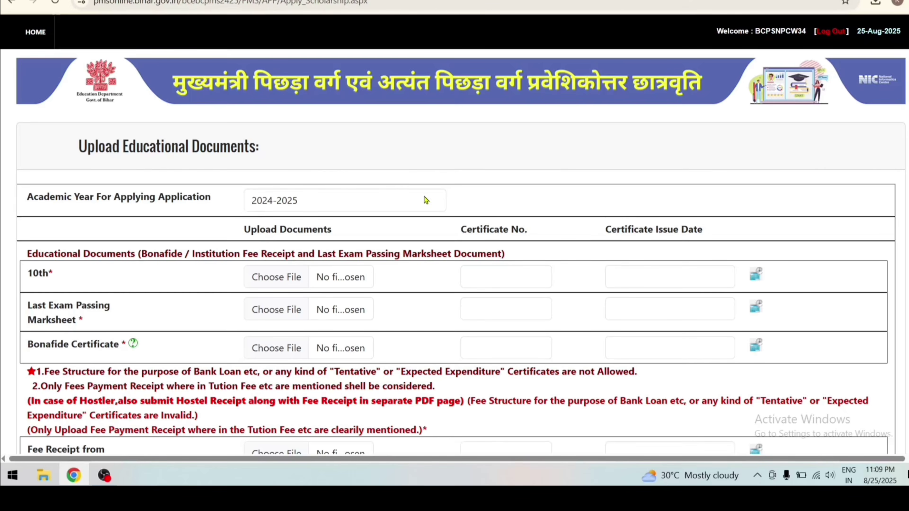
pyautogui.scroll(-2, 426, 200)
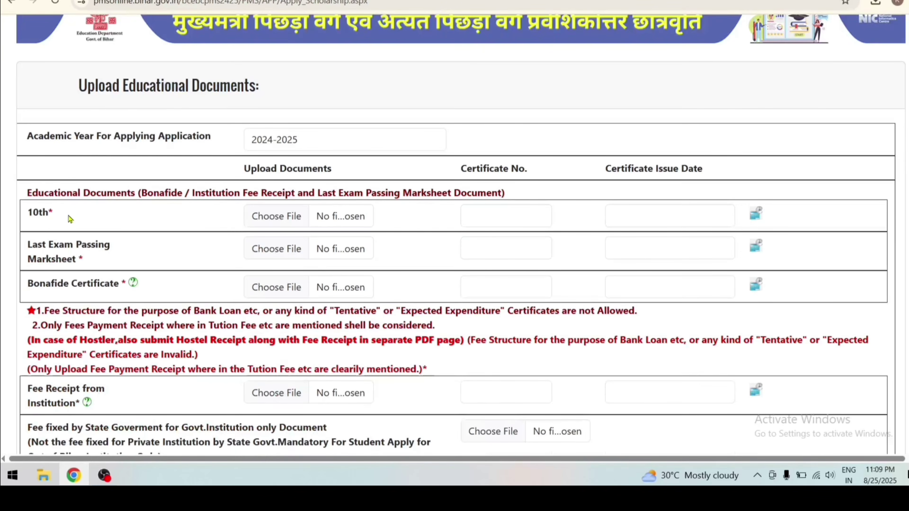
pyautogui.tripleClick(42, 213)
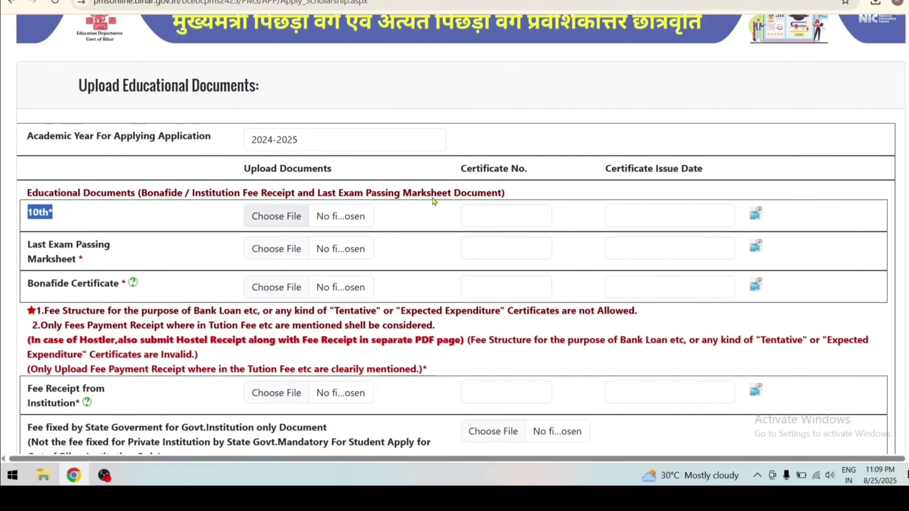
pyautogui.moveTo(412, 194); pyautogui.dragTo(533, 197)
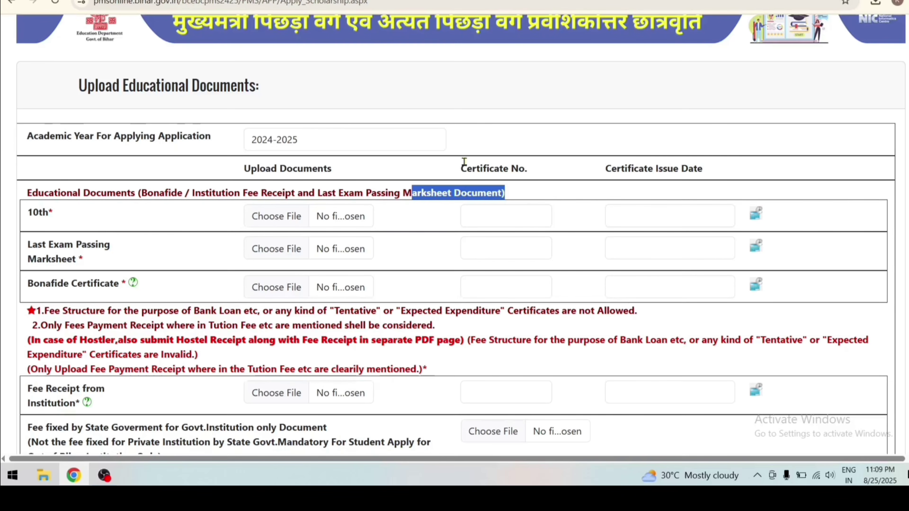
pyautogui.click(501, 216)
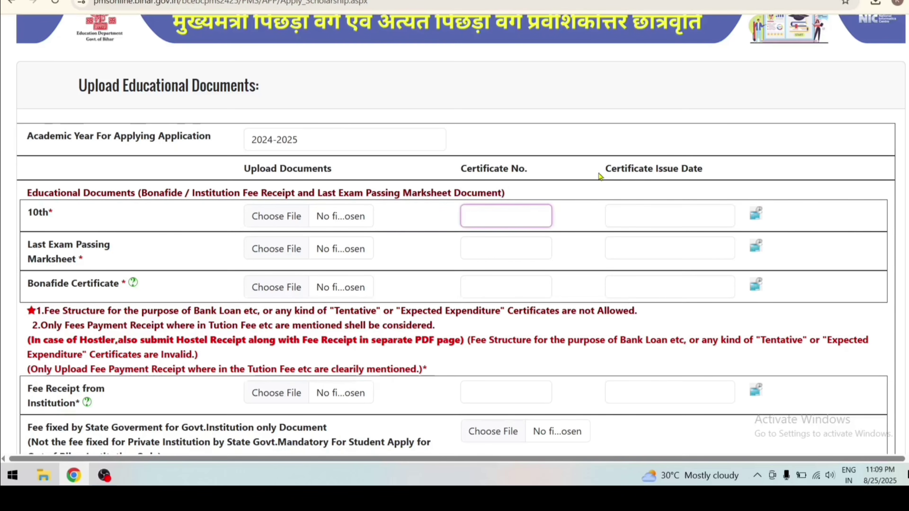
pyautogui.click(682, 209)
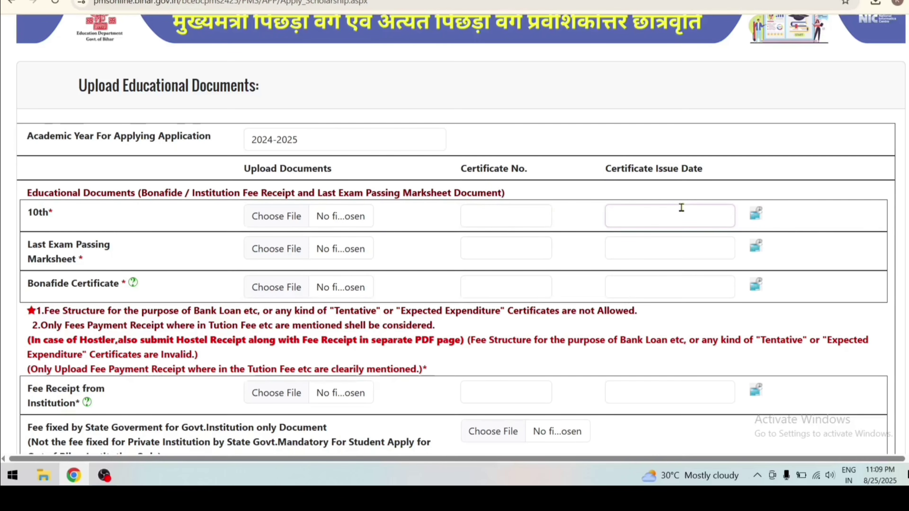
pyautogui.scroll(-2, 31, 184)
pyautogui.moveTo(32, 185); pyautogui.dragTo(187, 185)
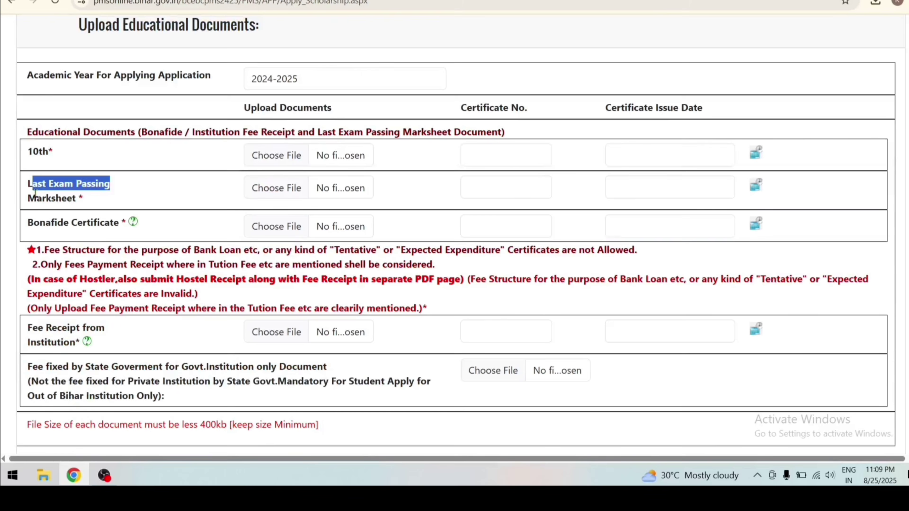
pyautogui.moveTo(35, 194); pyautogui.dragTo(95, 195)
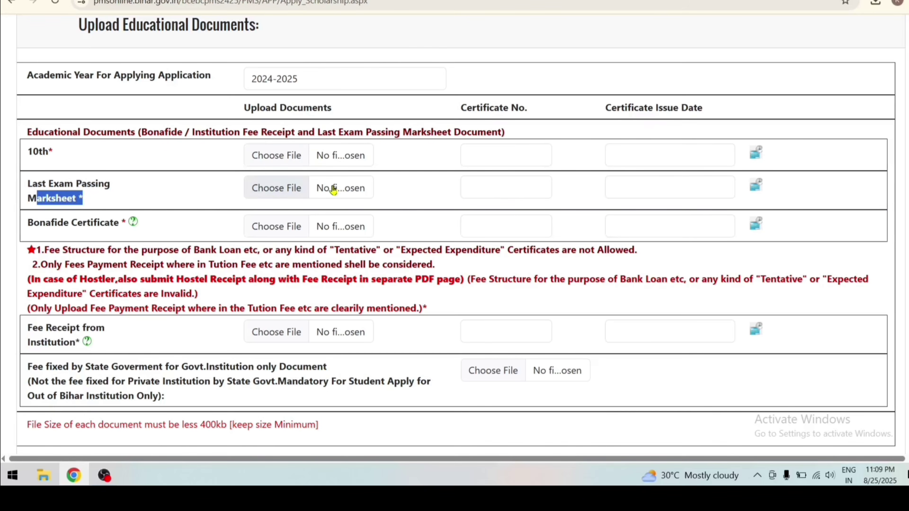
pyautogui.click(527, 179)
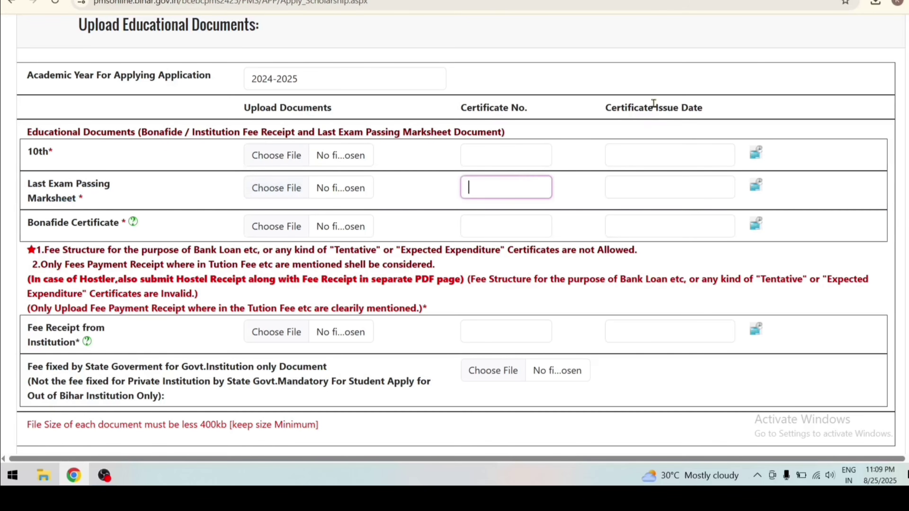
pyautogui.moveTo(644, 107); pyautogui.dragTo(694, 104)
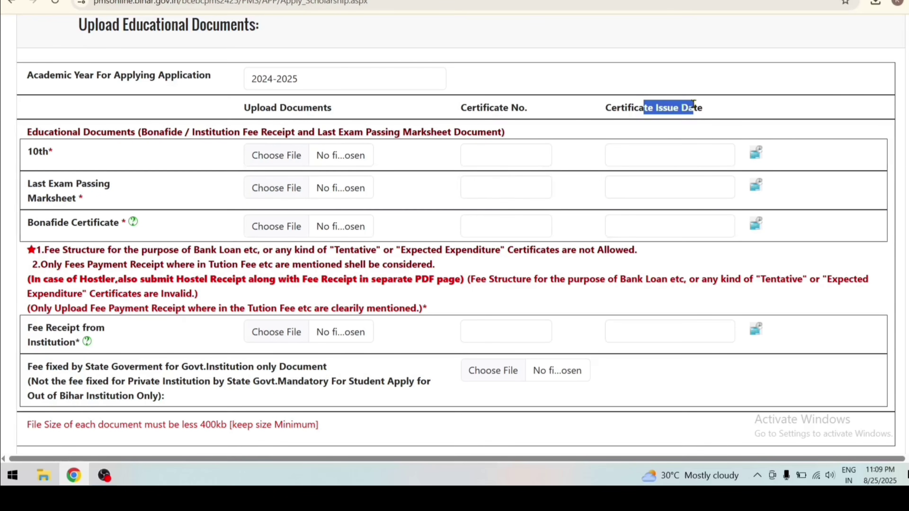
pyautogui.click(686, 179)
pyautogui.scroll(-2, 572, 159)
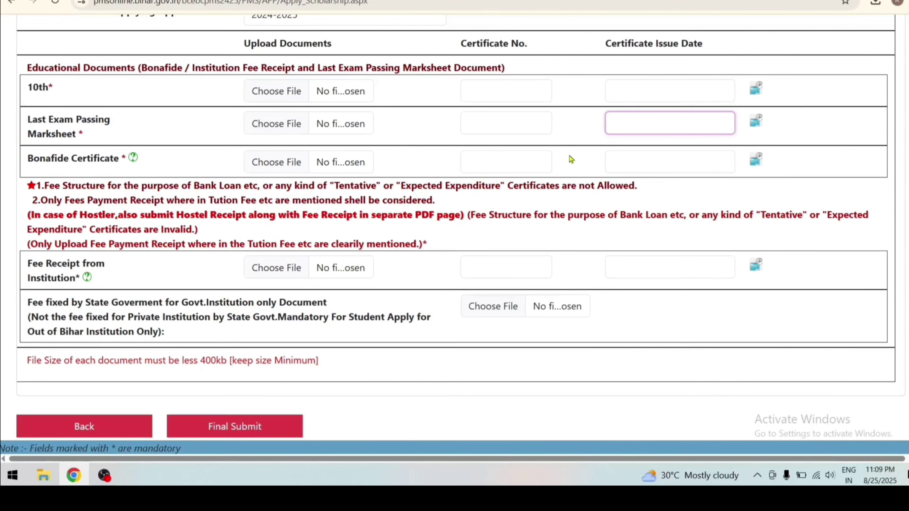
pyautogui.scroll(-2, 572, 159)
pyautogui.moveTo(26, 102); pyautogui.dragTo(133, 105)
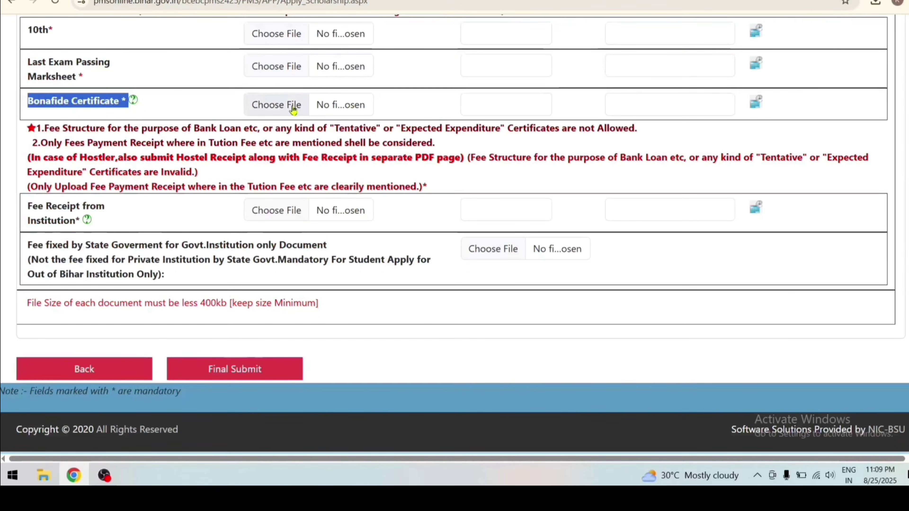
pyautogui.click(505, 112)
pyautogui.scroll(2, 505, 112)
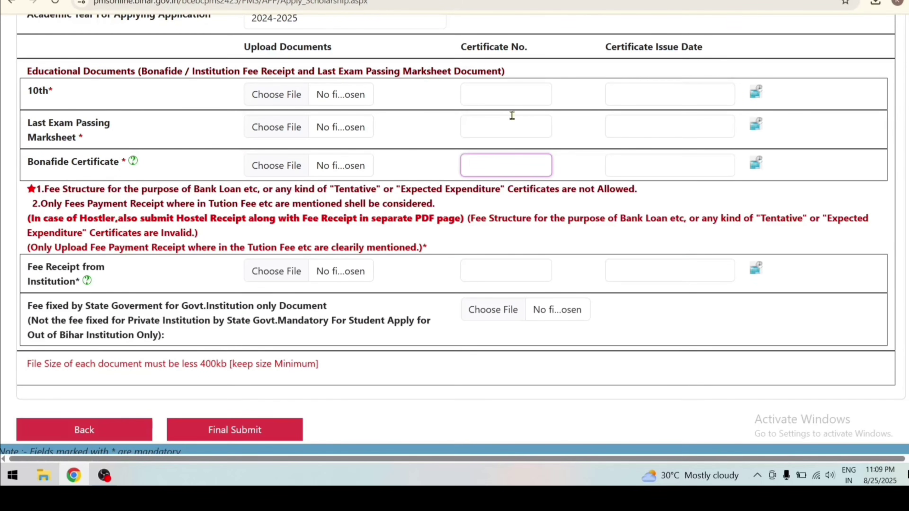
pyautogui.click(655, 165)
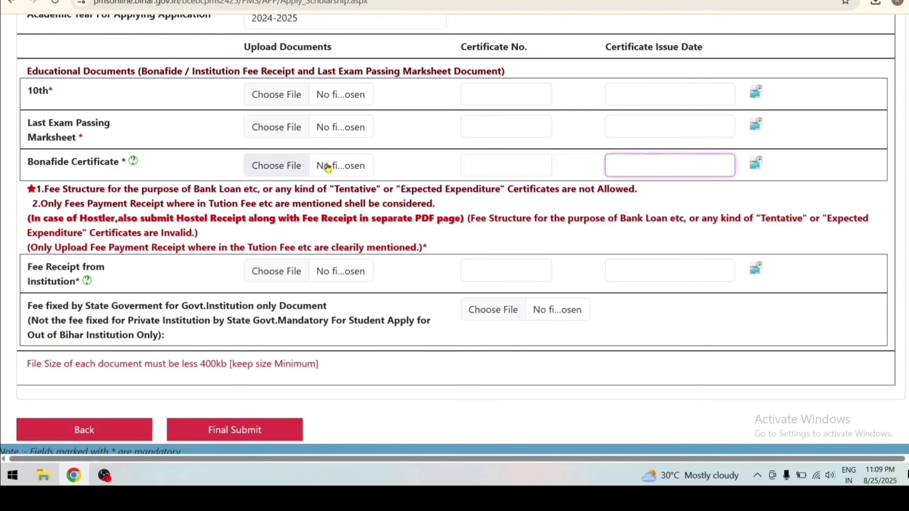
pyautogui.scroll(-2, 269, 185)
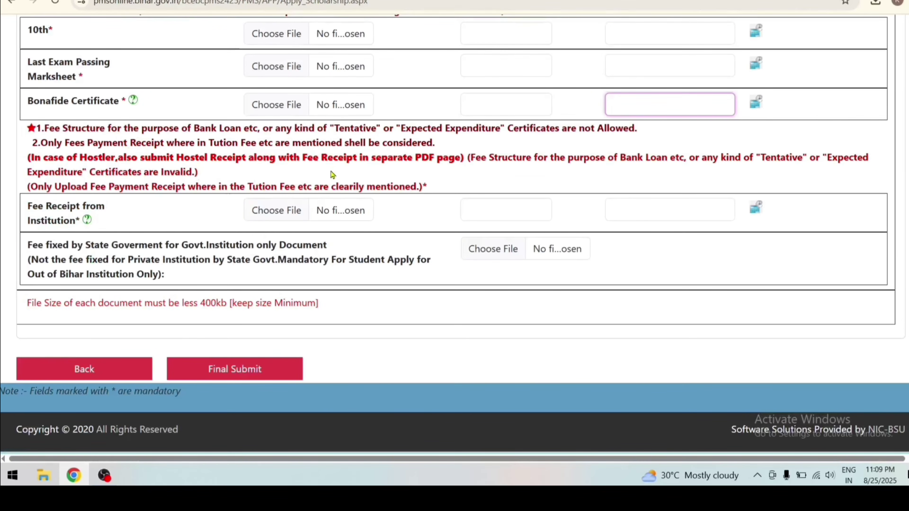
pyautogui.scroll(-1, 258, 200)
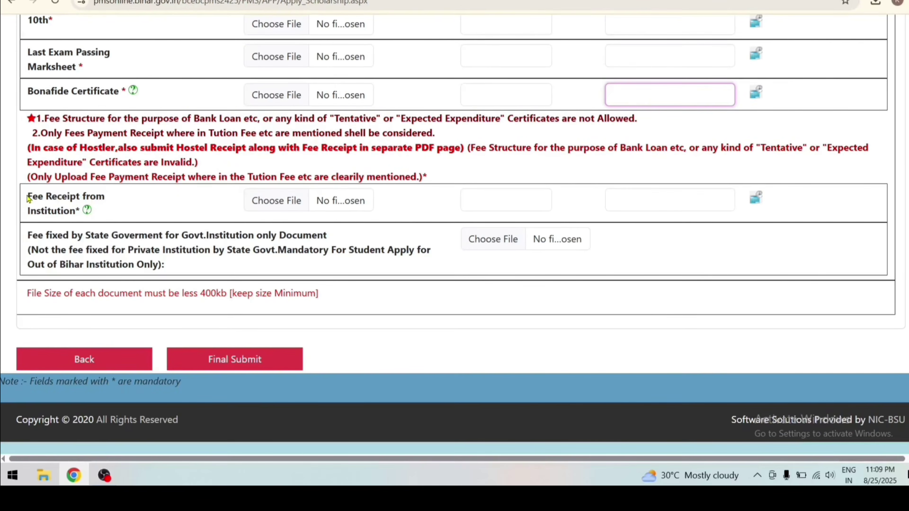
pyautogui.moveTo(32, 197); pyautogui.dragTo(116, 210)
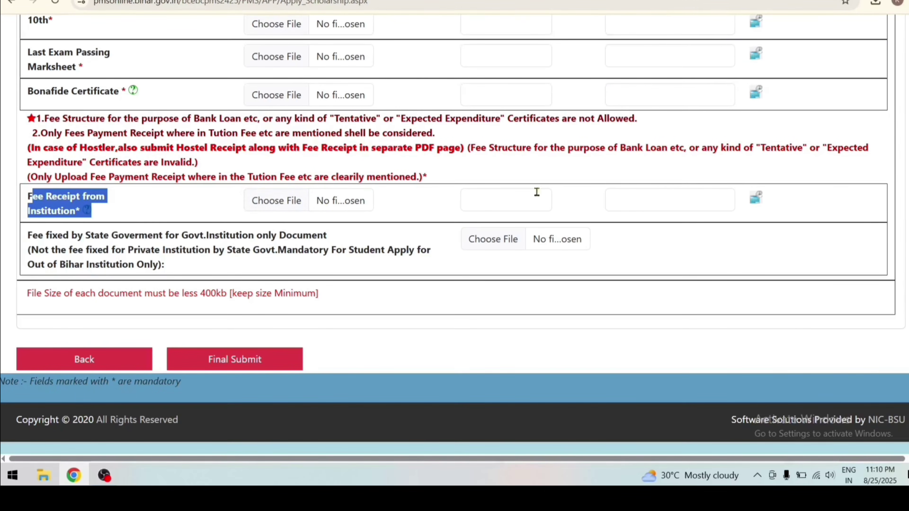
pyautogui.click(509, 206)
pyautogui.scroll(3, 510, 207)
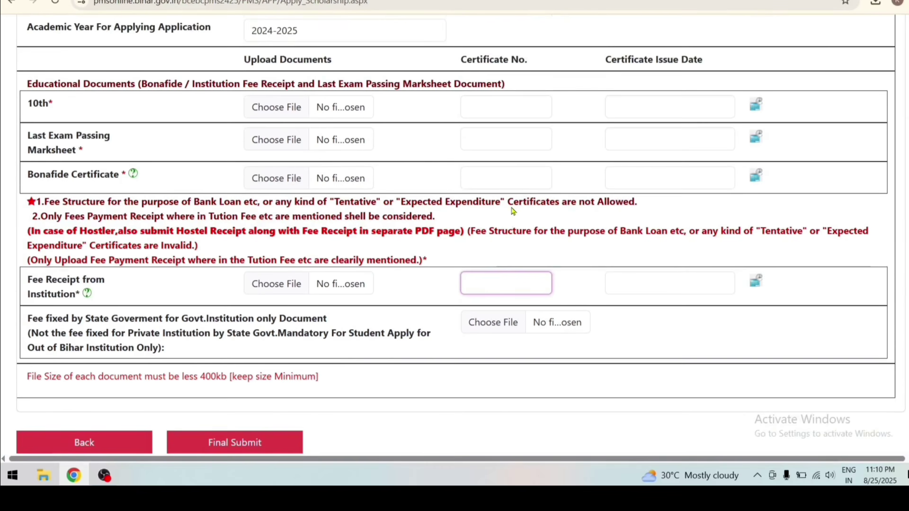
pyautogui.scroll(-2, 512, 211)
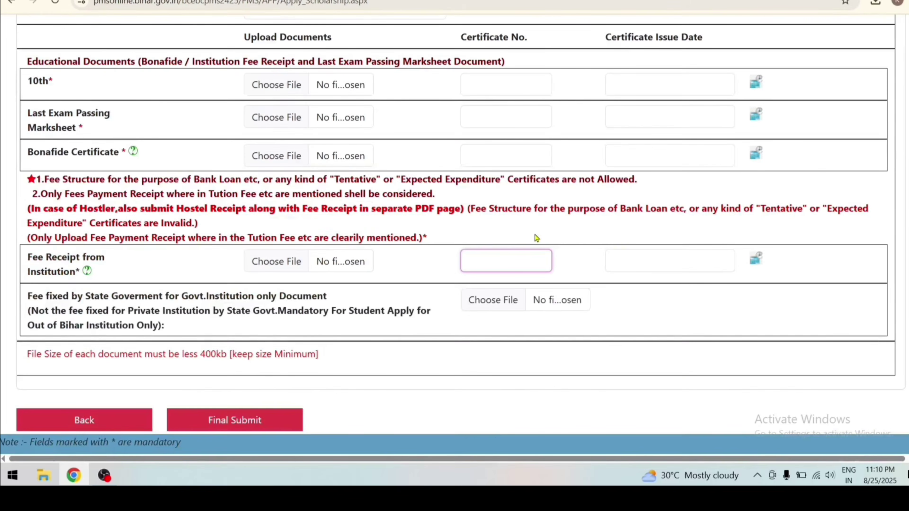
pyautogui.click(637, 255)
pyautogui.scroll(-2, 480, 208)
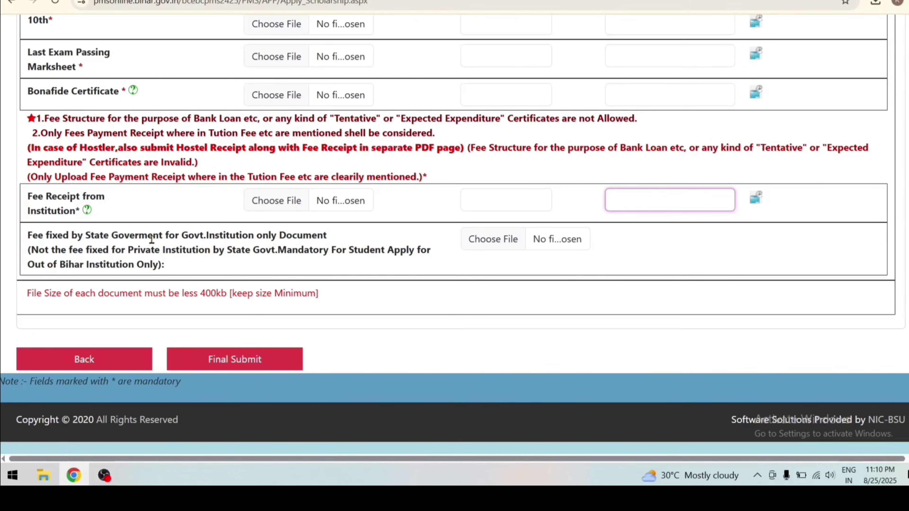
pyautogui.moveTo(78, 236); pyautogui.dragTo(453, 256)
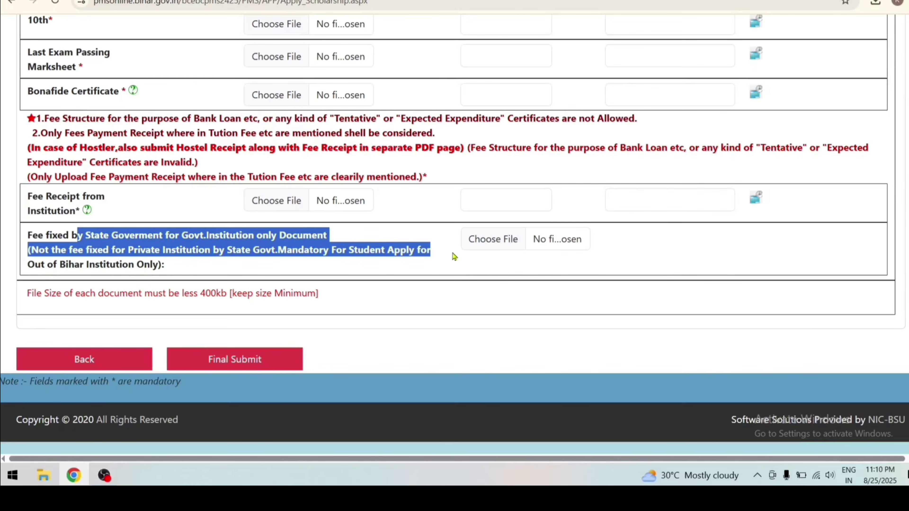
pyautogui.moveTo(84, 264); pyautogui.dragTo(174, 274)
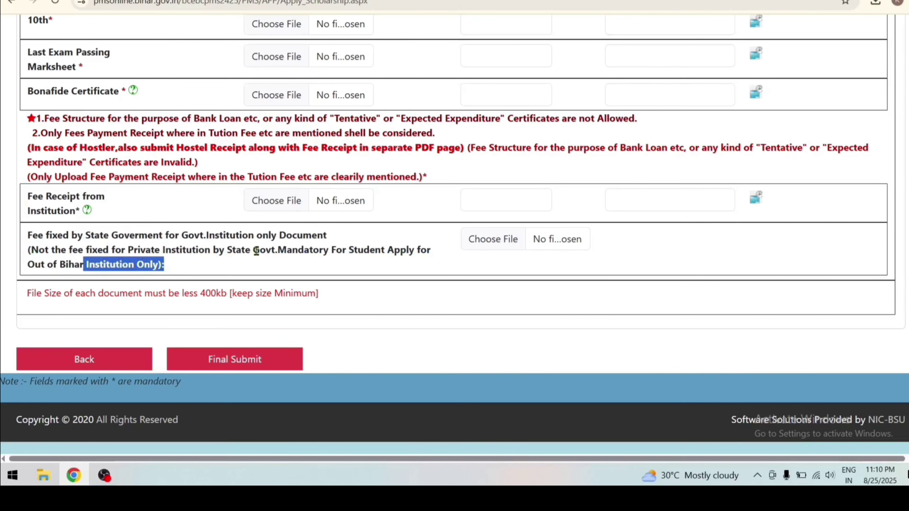